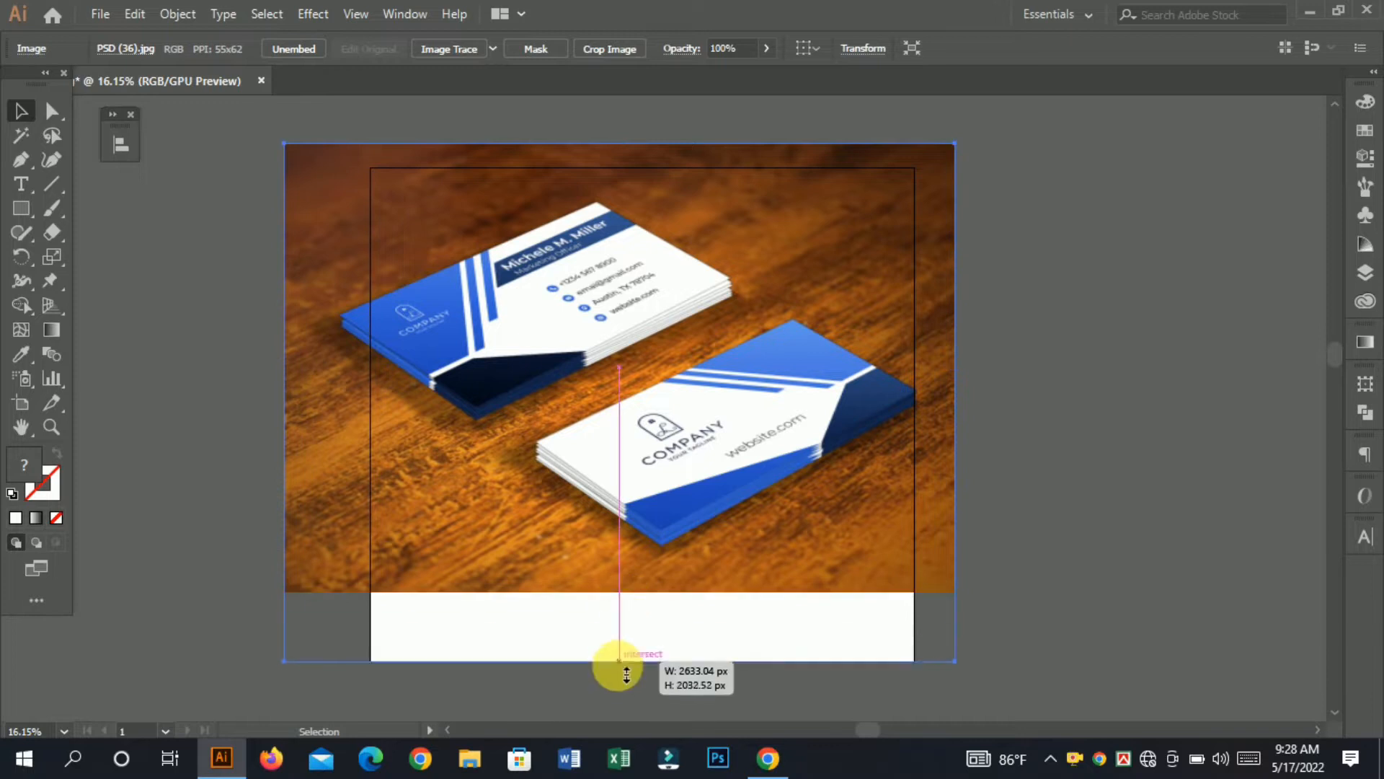
Scale down the business card mockup image and move it off the artboard, beside its right edge.
{"action": "left_click_drag", "start_coordinate": [568, 583], "coordinate": [641, 594]}
{"action": "left_click_drag", "start_coordinate": [776, 595], "coordinate": [704, 580]}
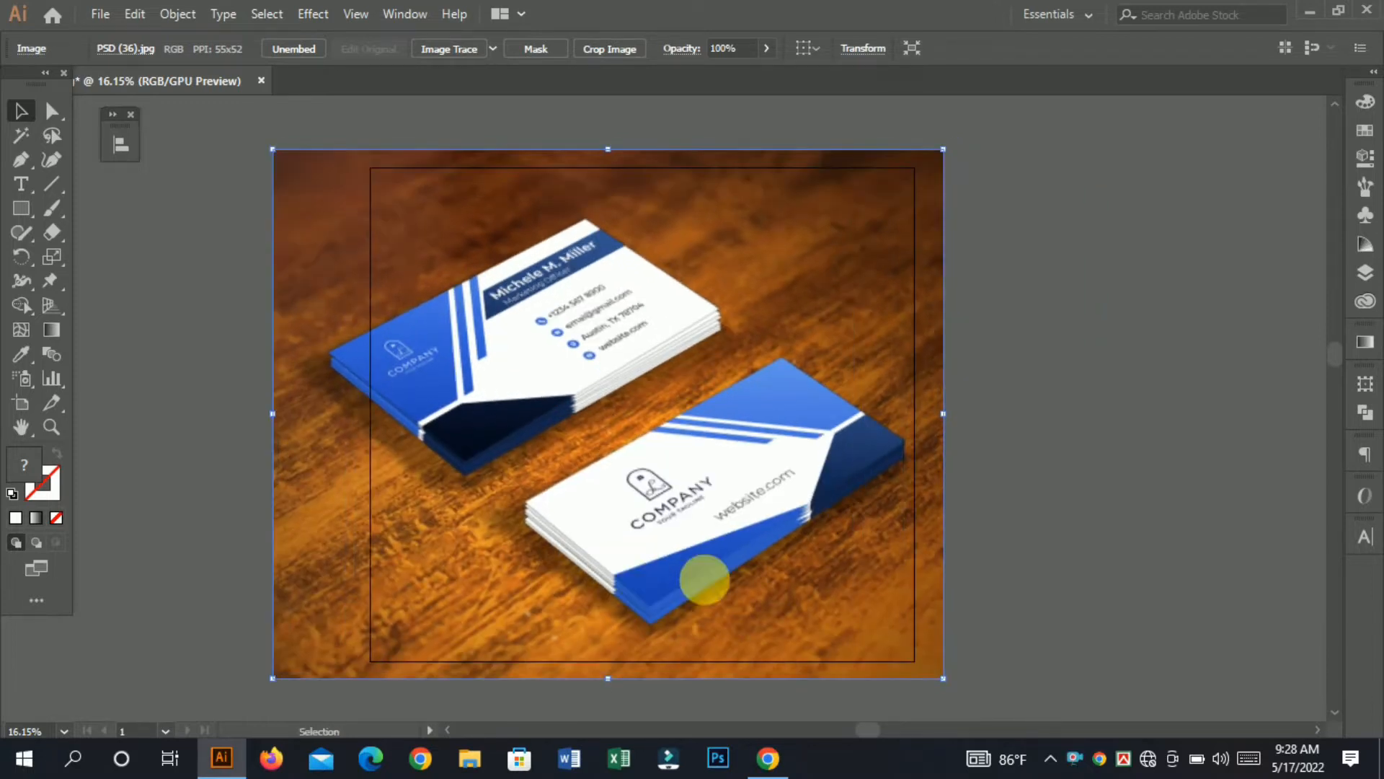
{"action": "left_click_drag", "start_coordinate": [556, 550], "coordinate": [582, 545]}
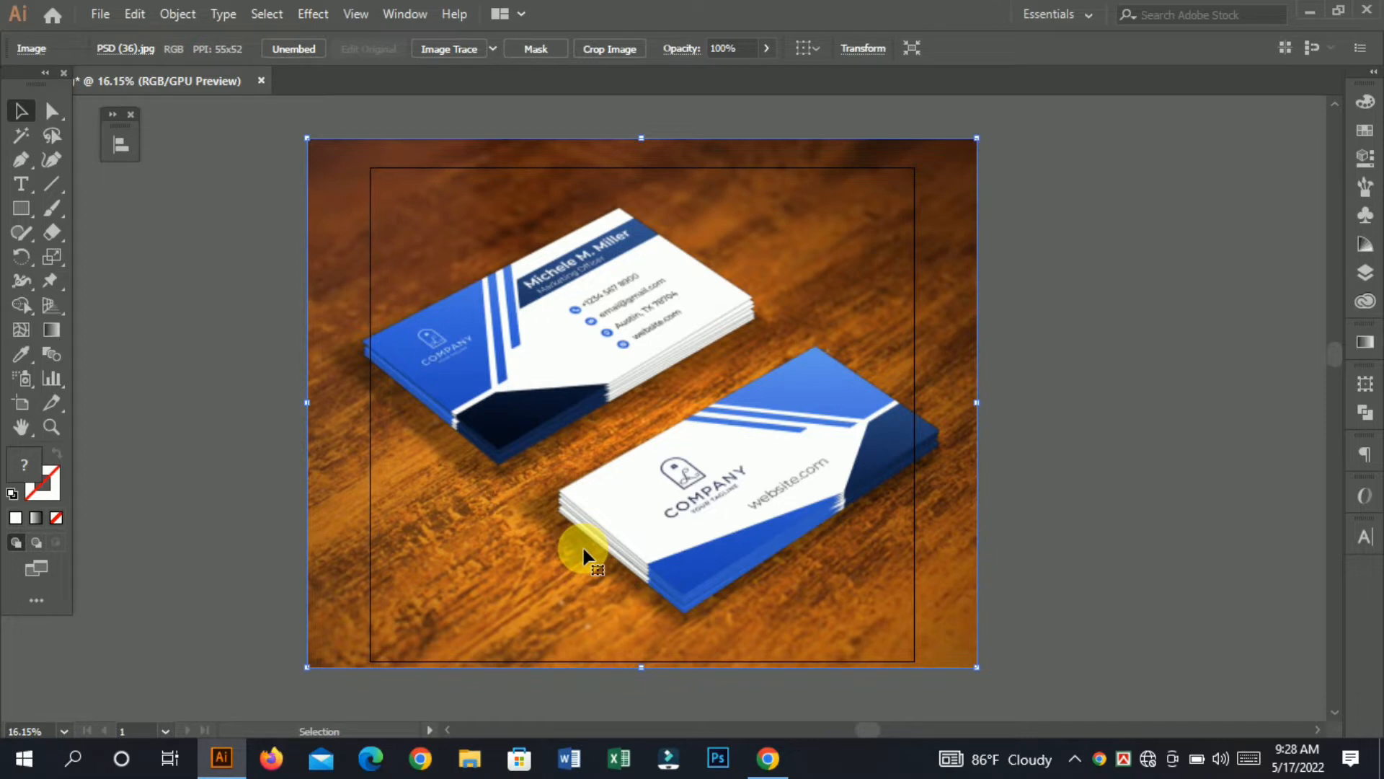
{"action": "left_click_drag", "start_coordinate": [417, 525], "coordinate": [596, 555]}
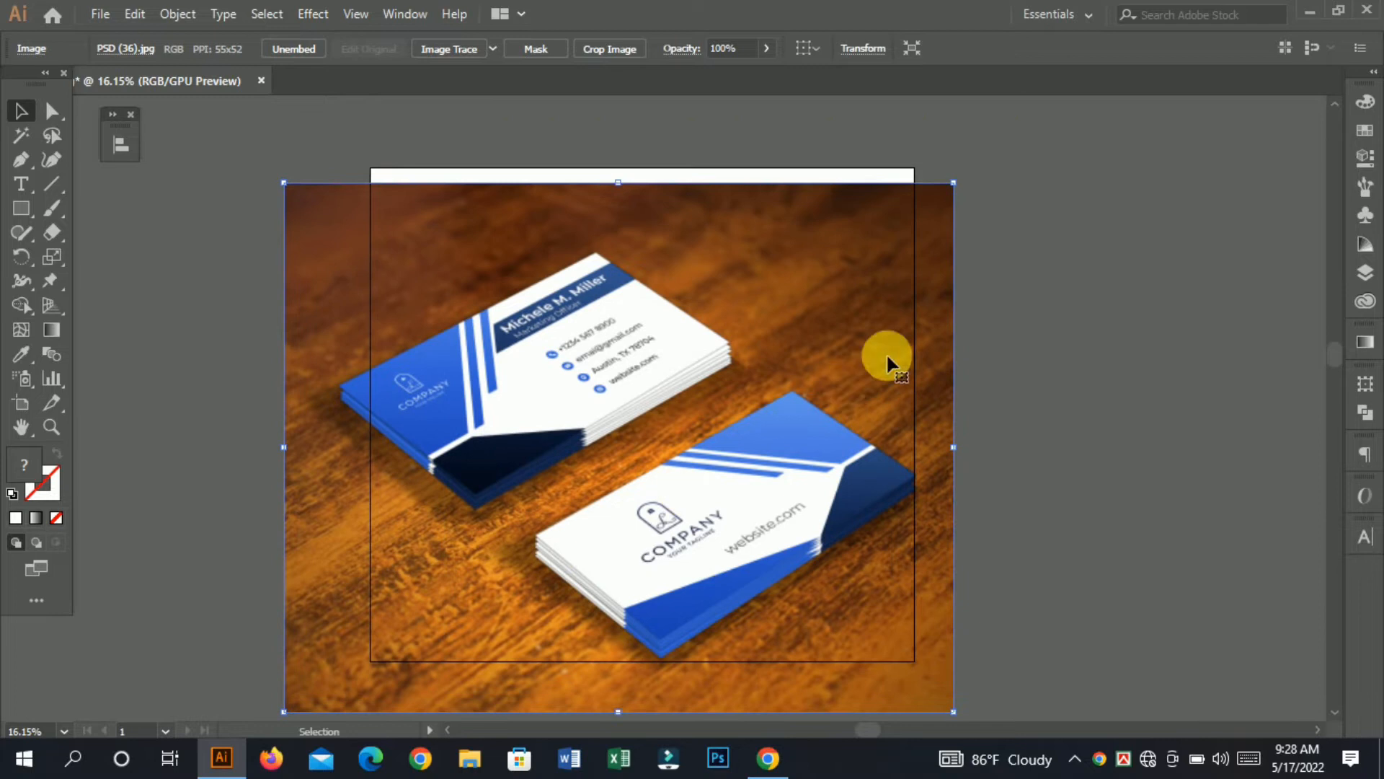
{"action": "left_click_drag", "start_coordinate": [953, 184], "coordinate": [764, 271]}
{"action": "left_click_drag", "start_coordinate": [506, 476], "coordinate": [1370, 354]}
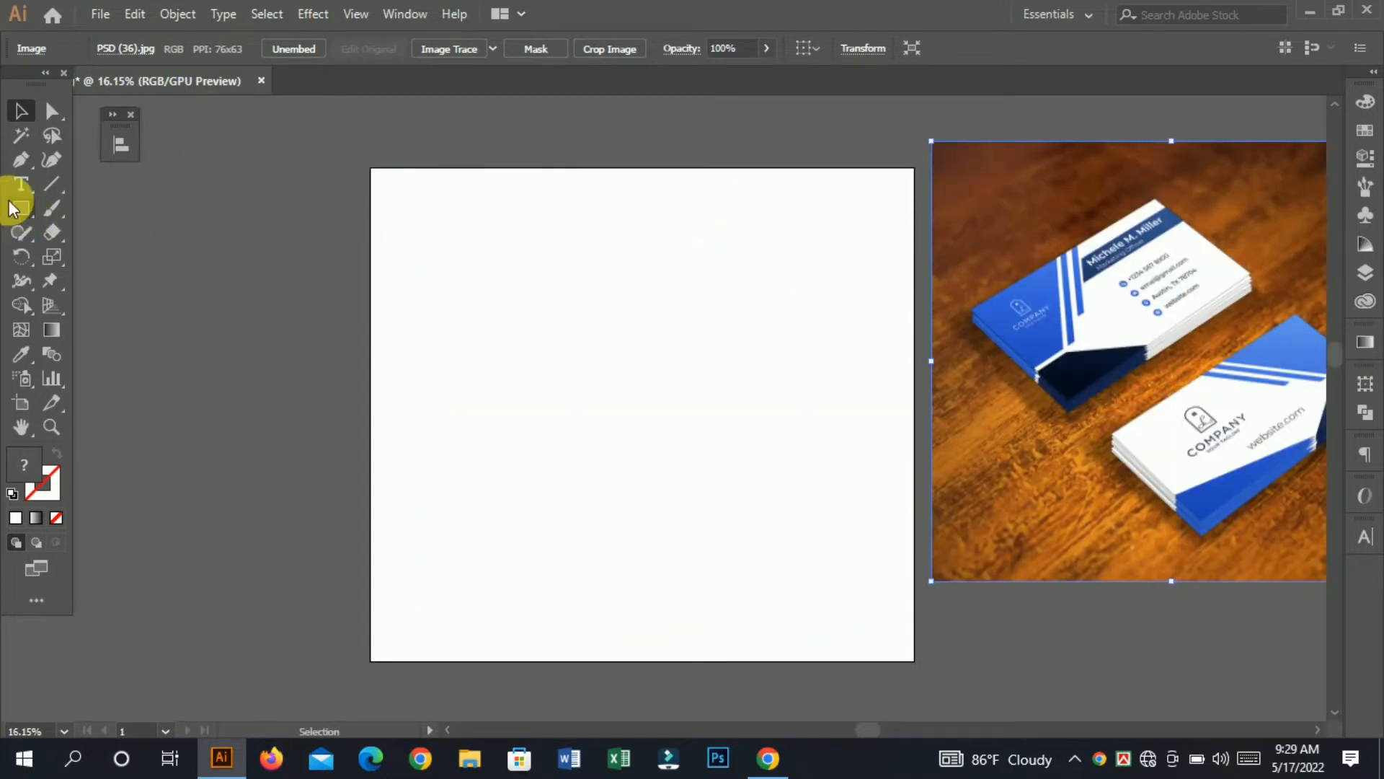
Draw a closed shape with the Pen tool along the artboard's top and right edges, with a wavy curved lower edge.
{"action": "left_click", "coordinate": [23, 162]}
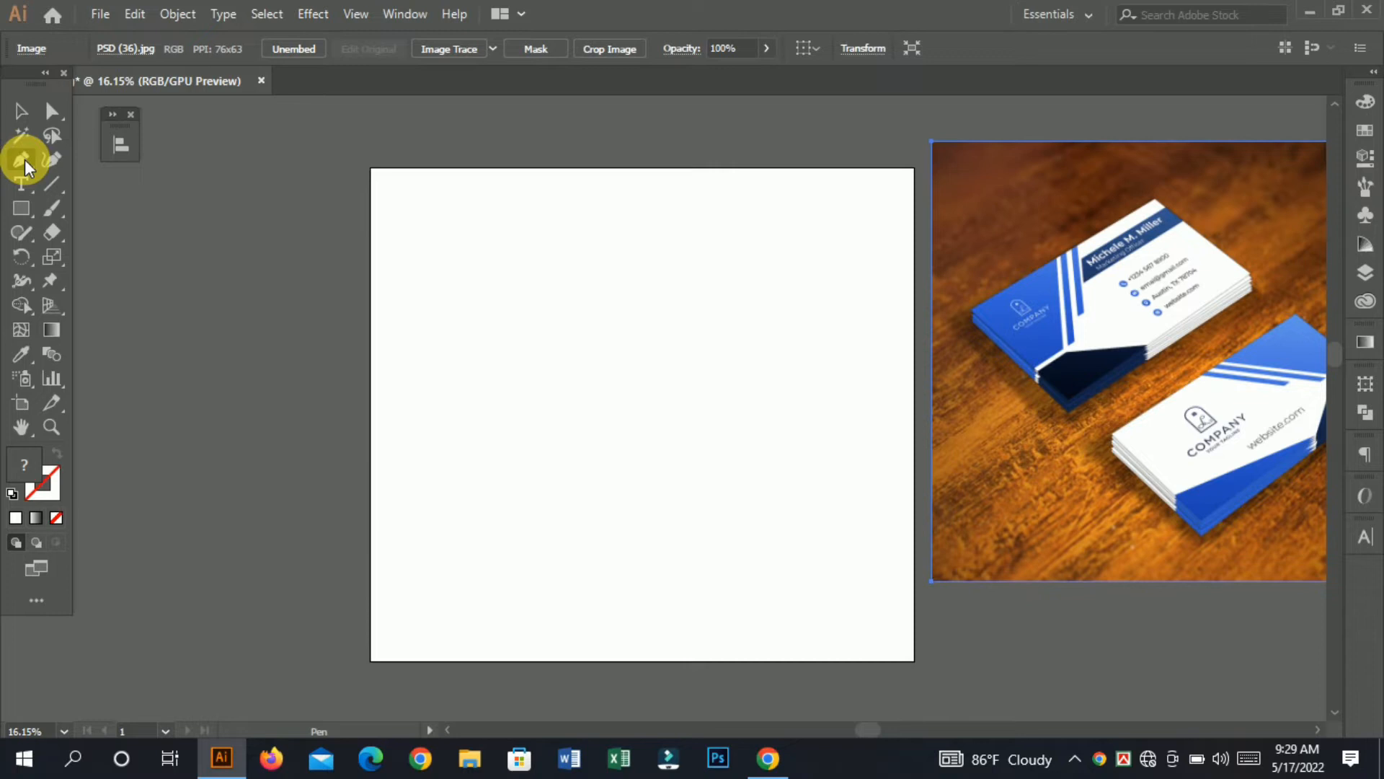
{"action": "left_click", "coordinate": [453, 168]}
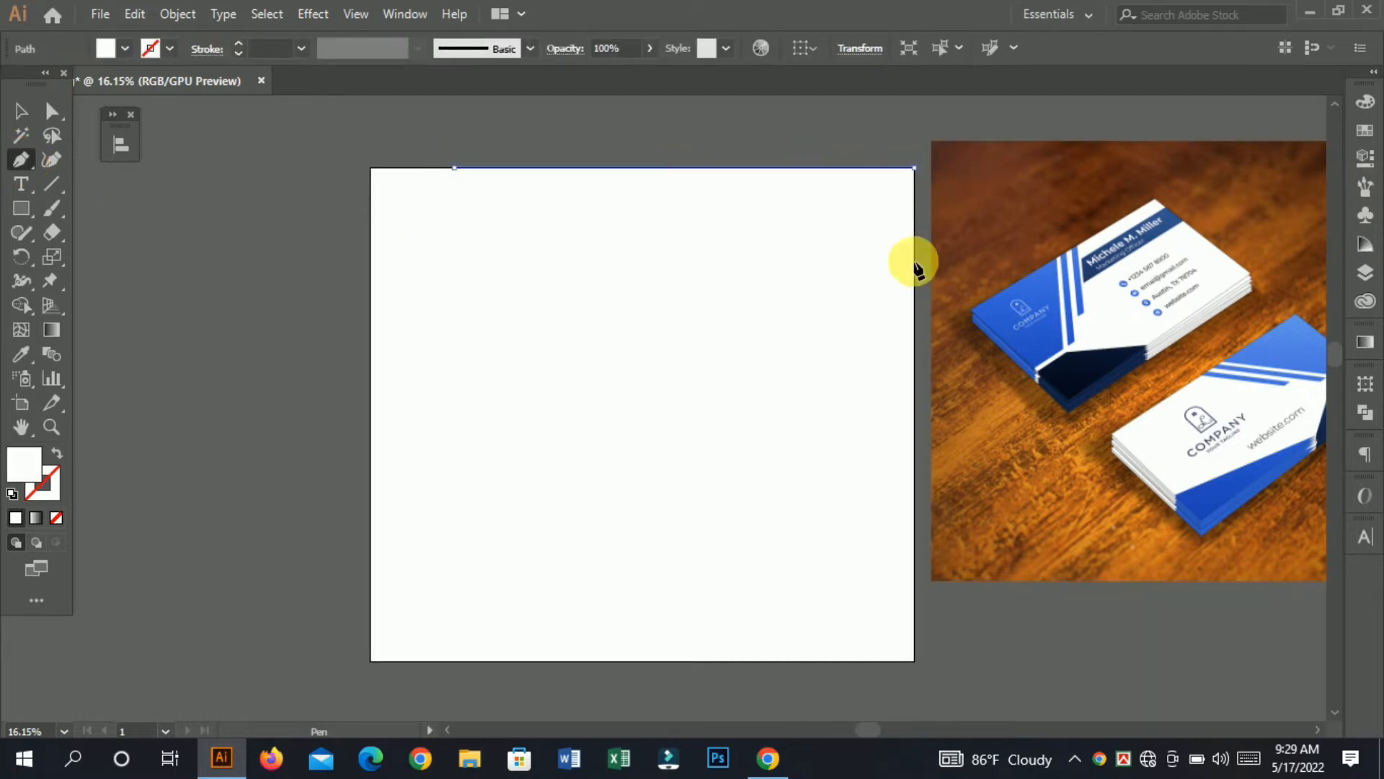
{"action": "left_click", "coordinate": [913, 168]}
{"action": "left_click", "coordinate": [913, 428]}
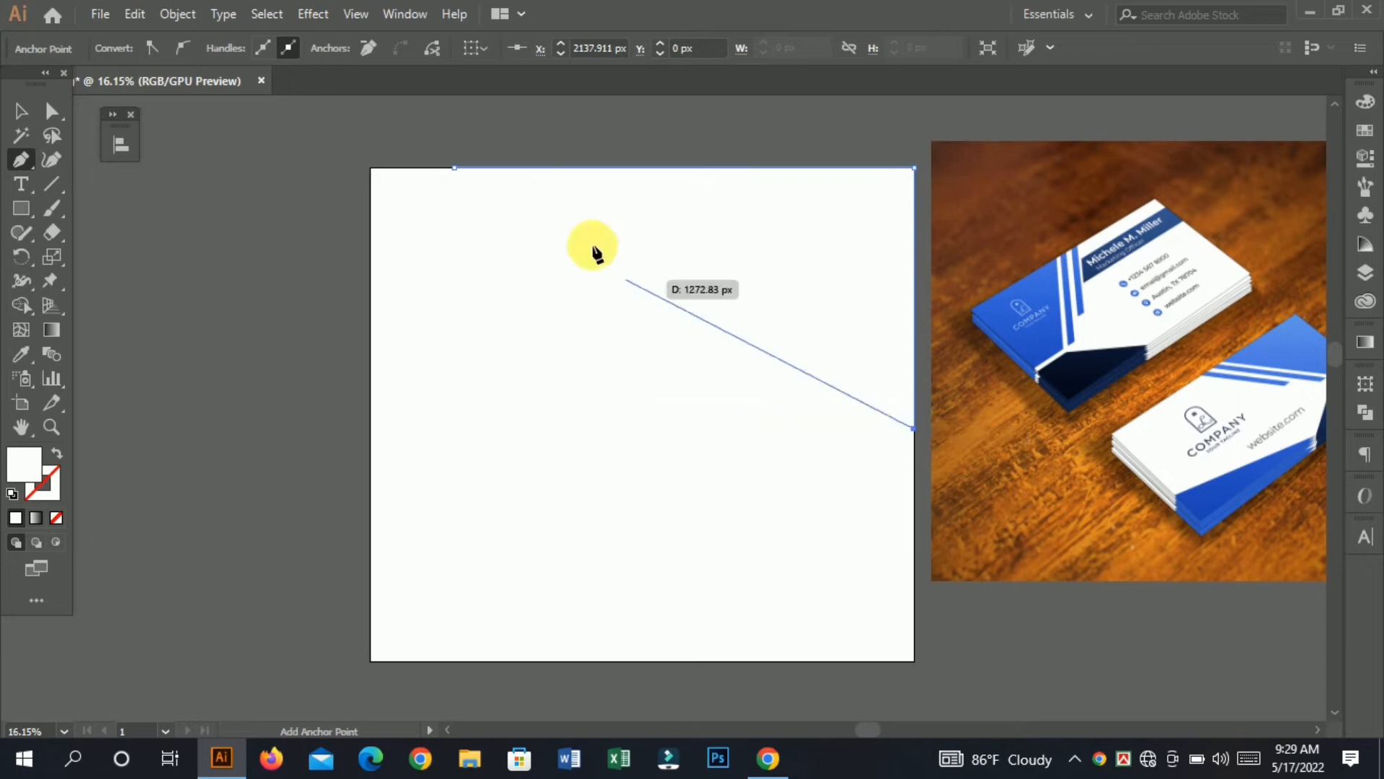
{"action": "left_click_drag", "start_coordinate": [589, 277], "coordinate": [453, 282]}
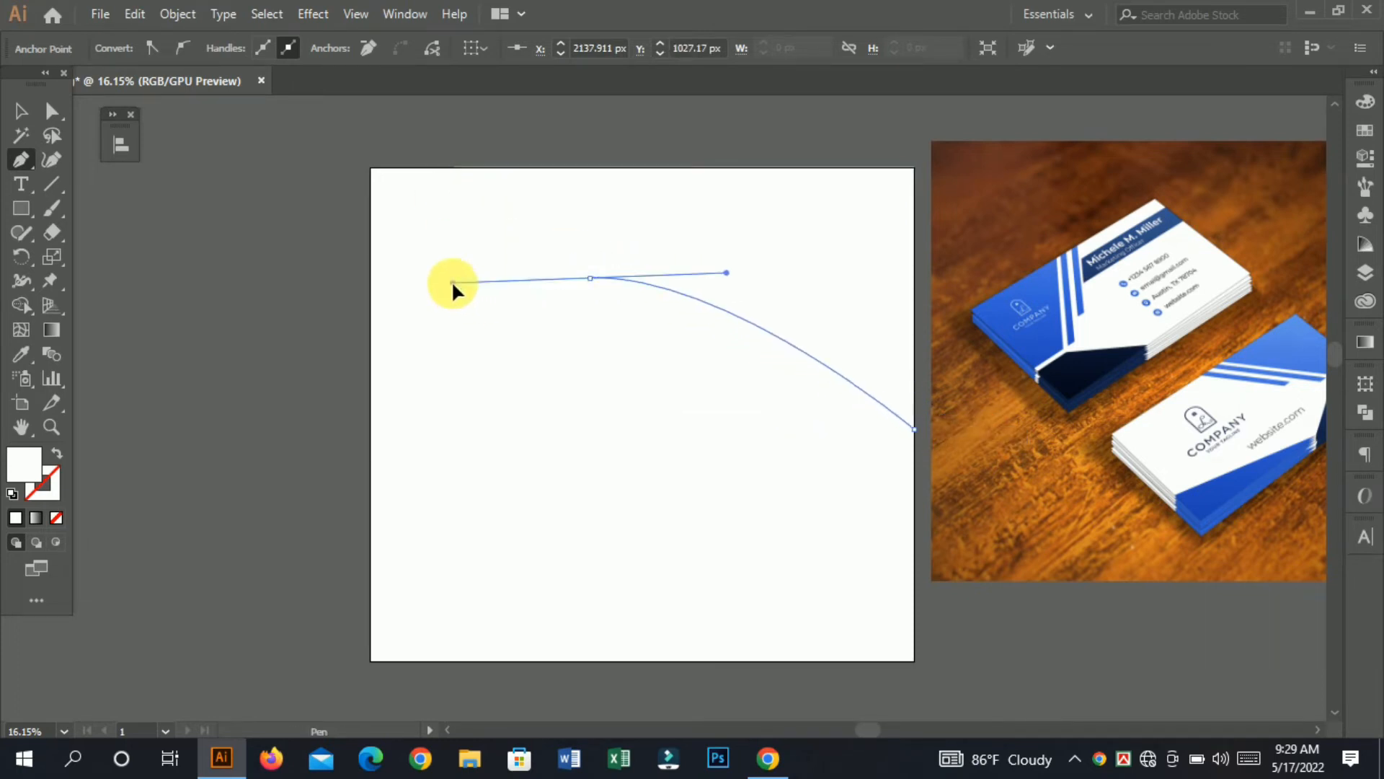
{"action": "left_click", "coordinate": [454, 172]}
{"action": "left_click", "coordinate": [21, 112]}
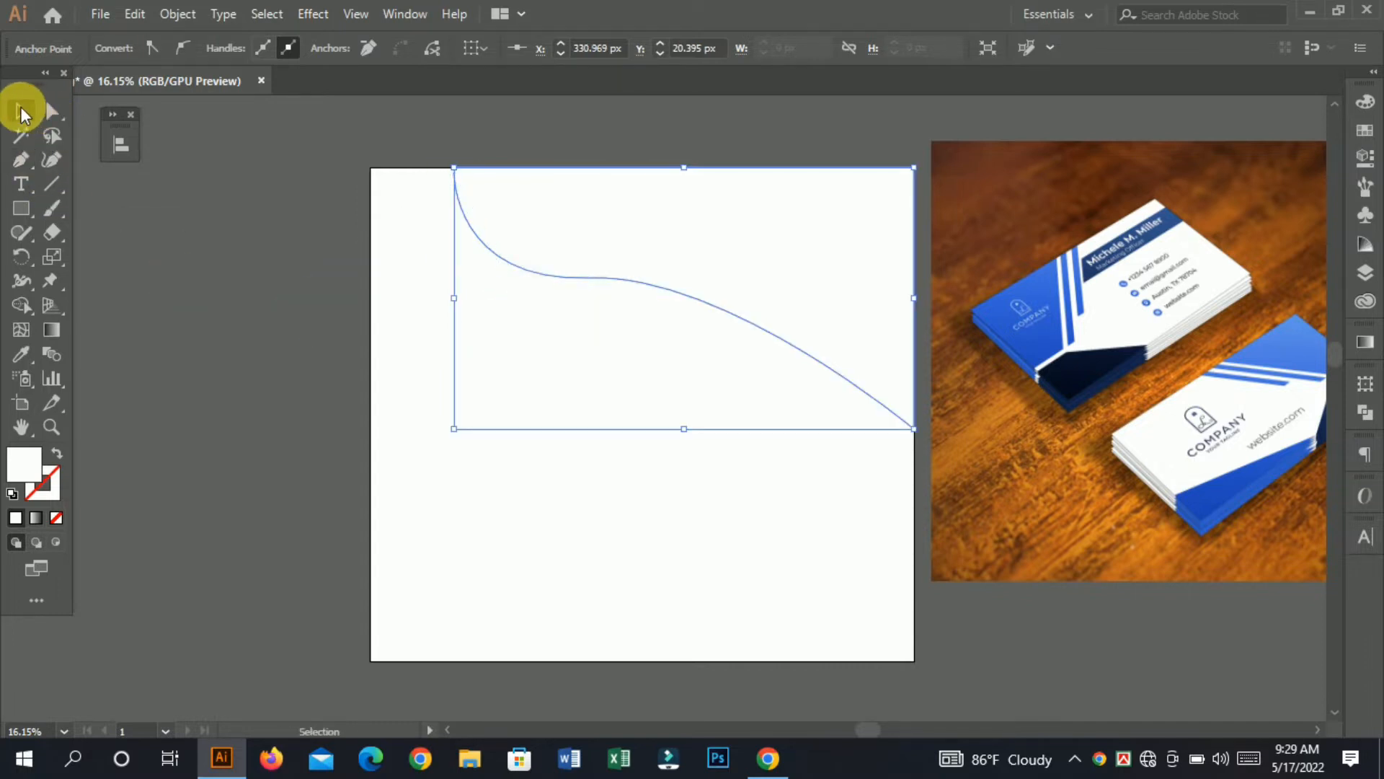
Fill the curved shape with yellow FFFF00 and deselect it.
{"action": "left_click", "coordinate": [1362, 137]}
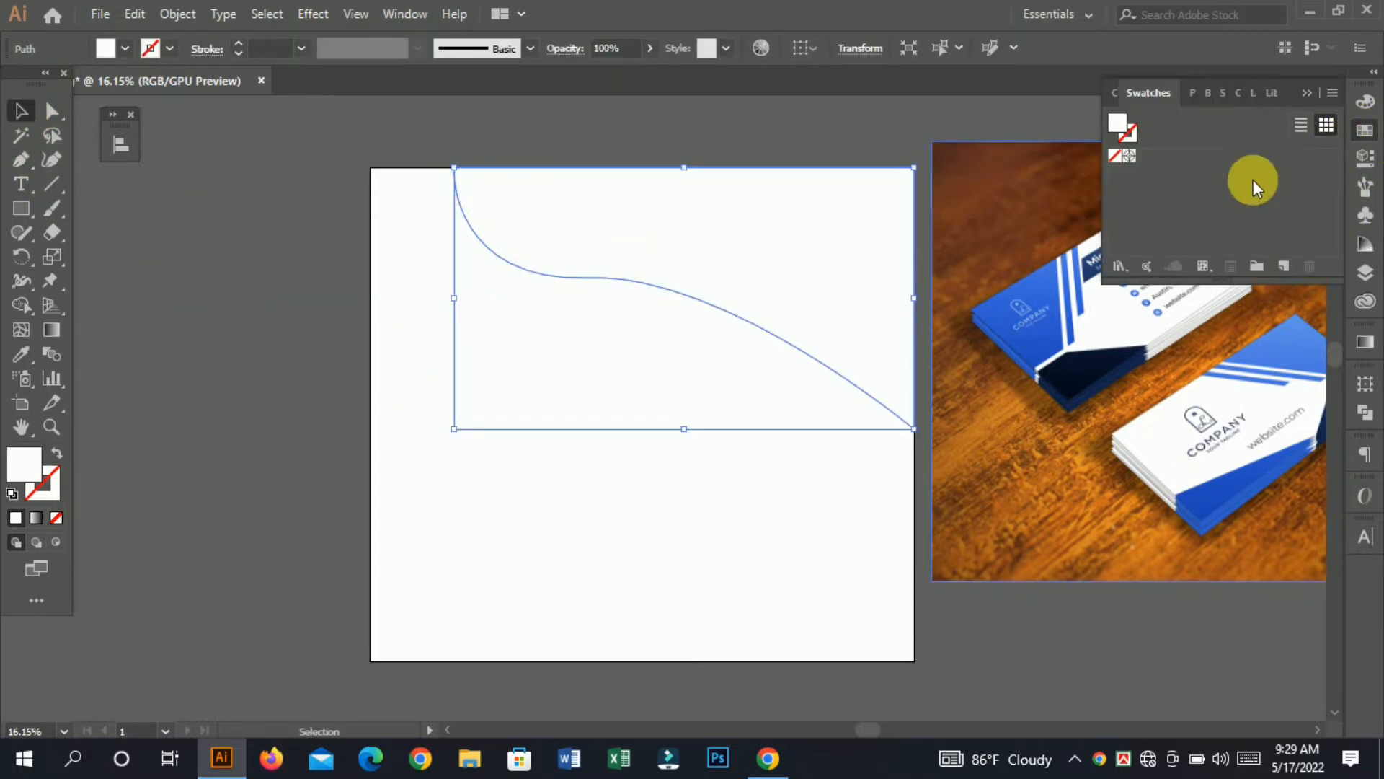
{"action": "left_click", "coordinate": [1361, 103]}
{"action": "left_click", "coordinate": [1159, 192]}
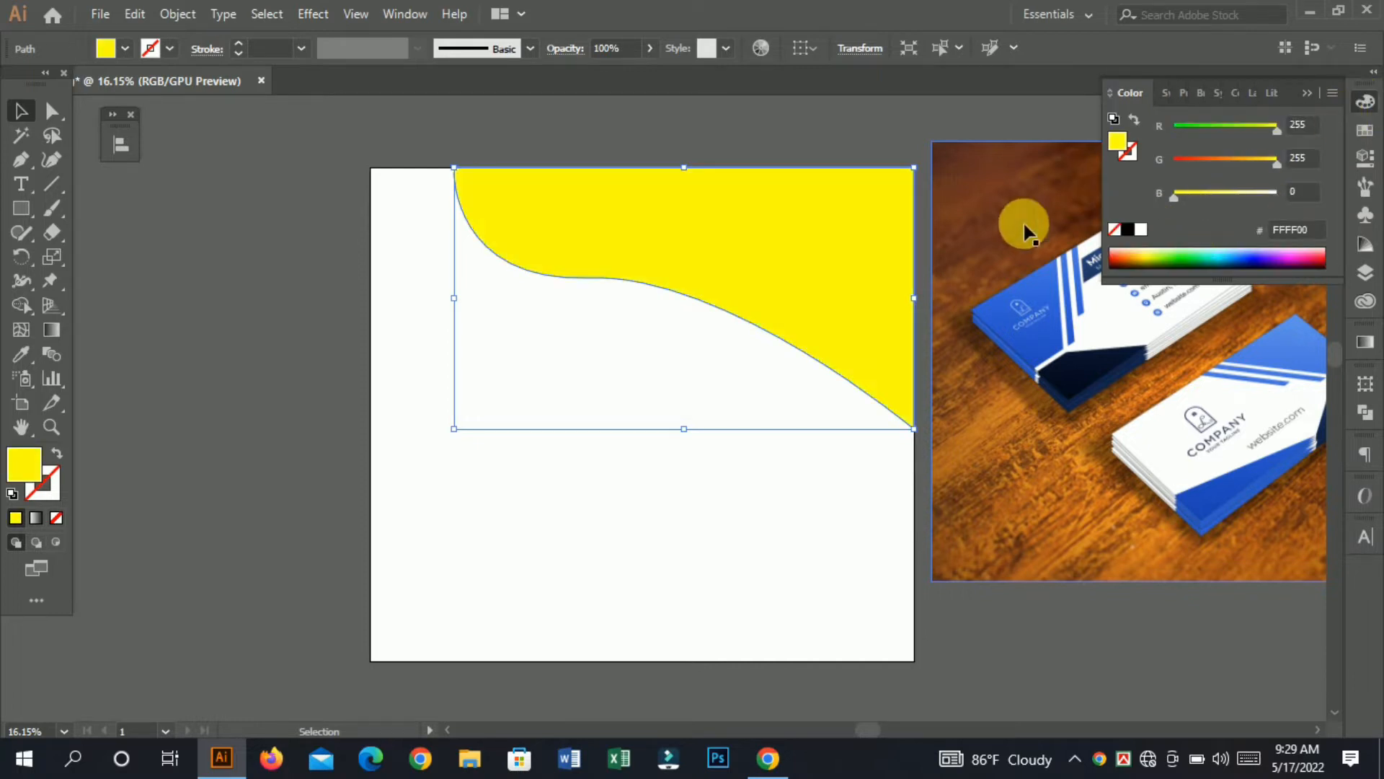
{"action": "left_click", "coordinate": [275, 265]}
{"action": "left_click", "coordinate": [535, 434]}
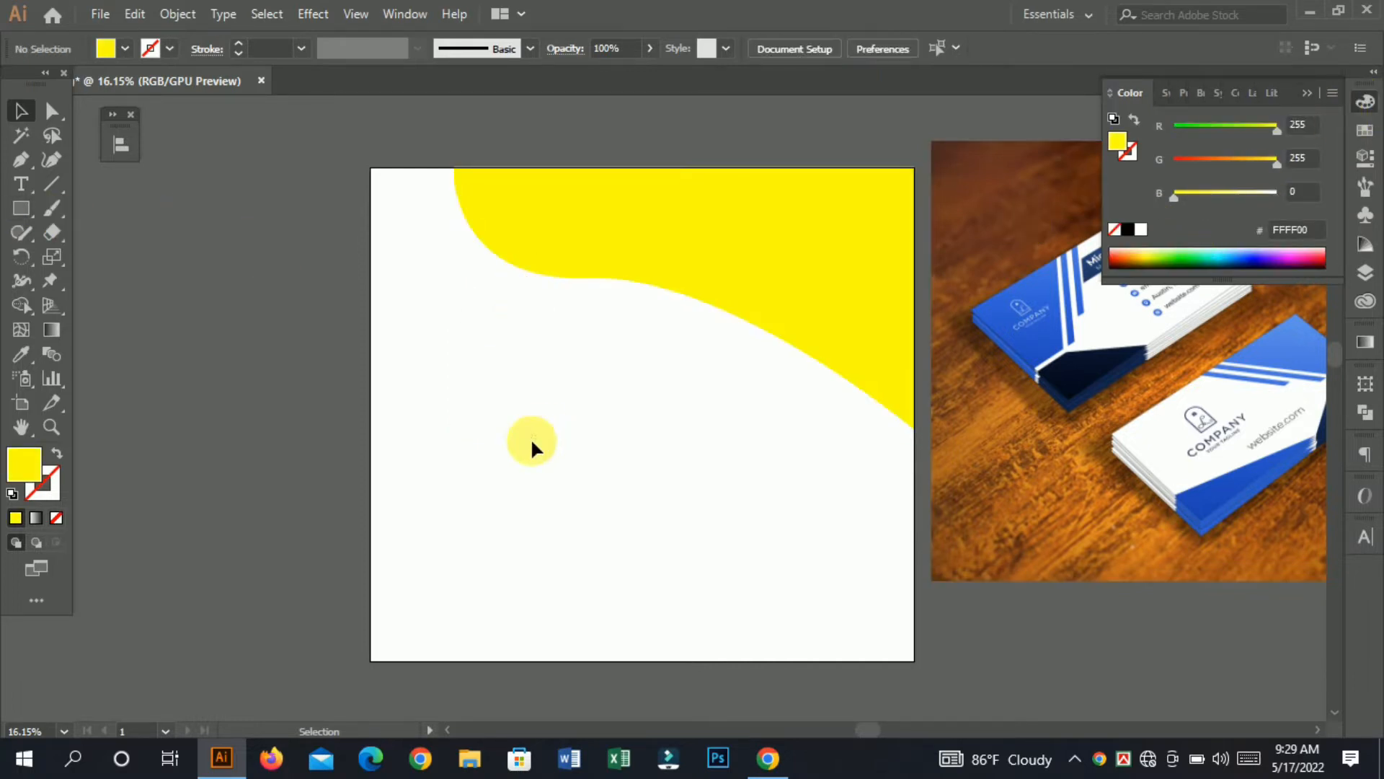
{"action": "left_click", "coordinate": [635, 243]}
{"action": "left_click", "coordinate": [625, 457]}
{"action": "left_click", "coordinate": [715, 231]}
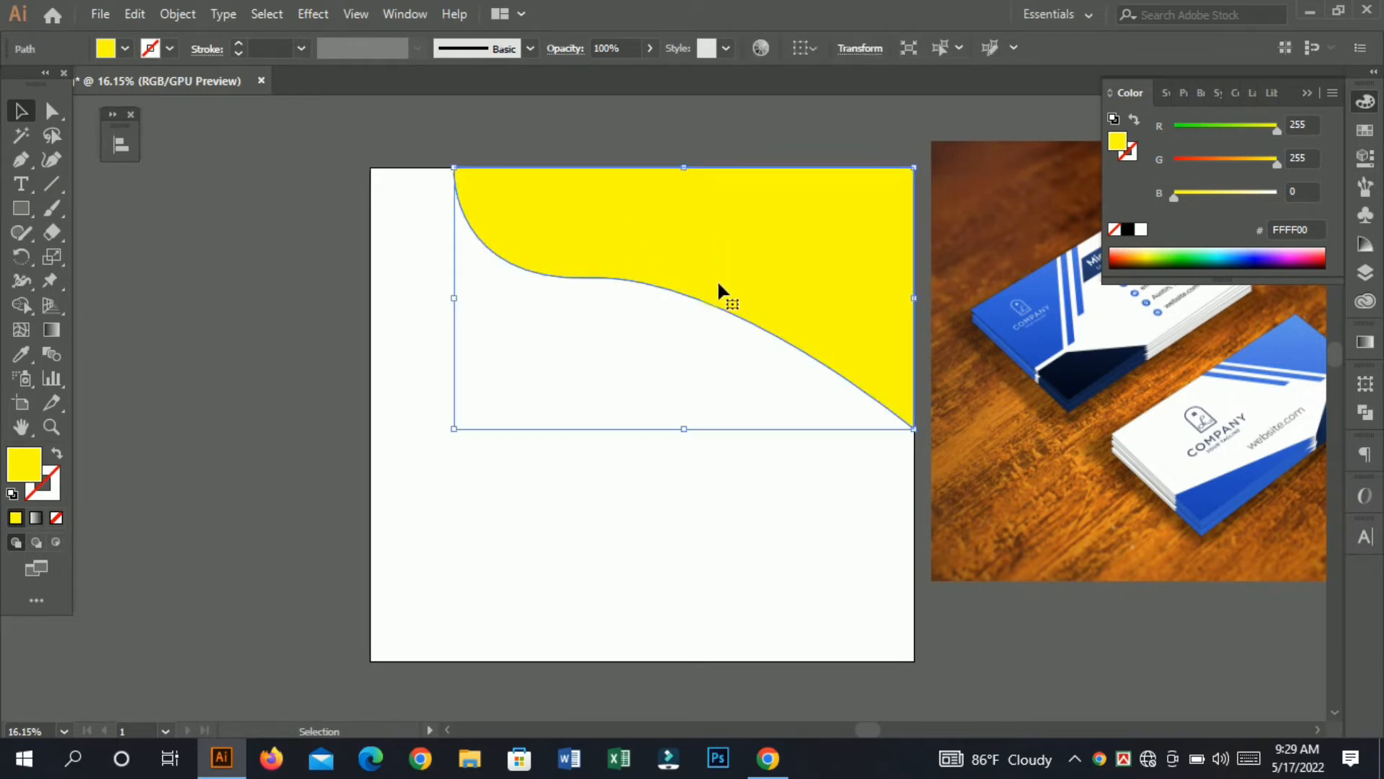
{"action": "key", "text": "a"}
{"action": "left_click", "coordinate": [662, 457]}
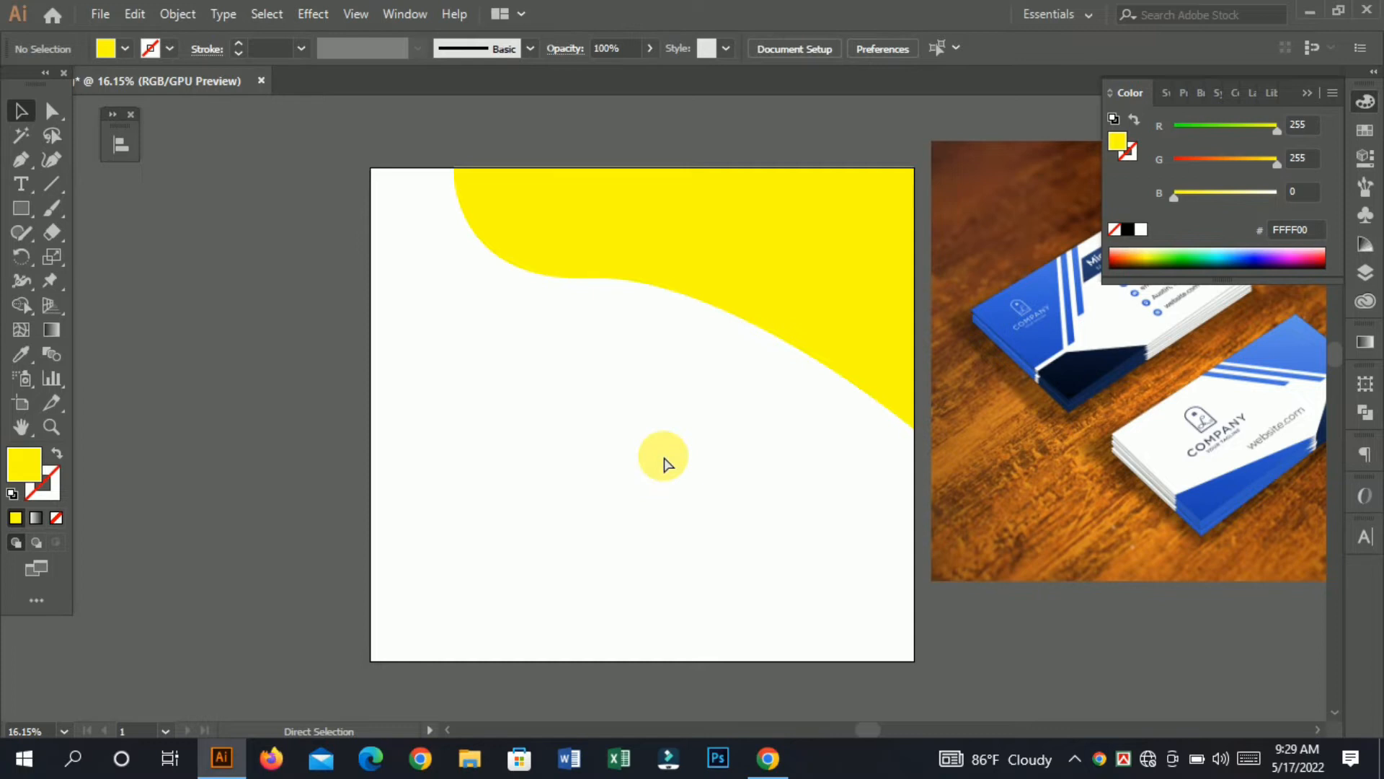
Try moving the yellow shape to the lower part of the artboard and undo the move.
{"action": "left_click", "coordinate": [20, 113]}
{"action": "left_click", "coordinate": [704, 550]}
{"action": "left_click_drag", "start_coordinate": [713, 282], "coordinate": [650, 552]}
{"action": "key", "text": "a"}
{"action": "key", "text": "ctrl+z"}
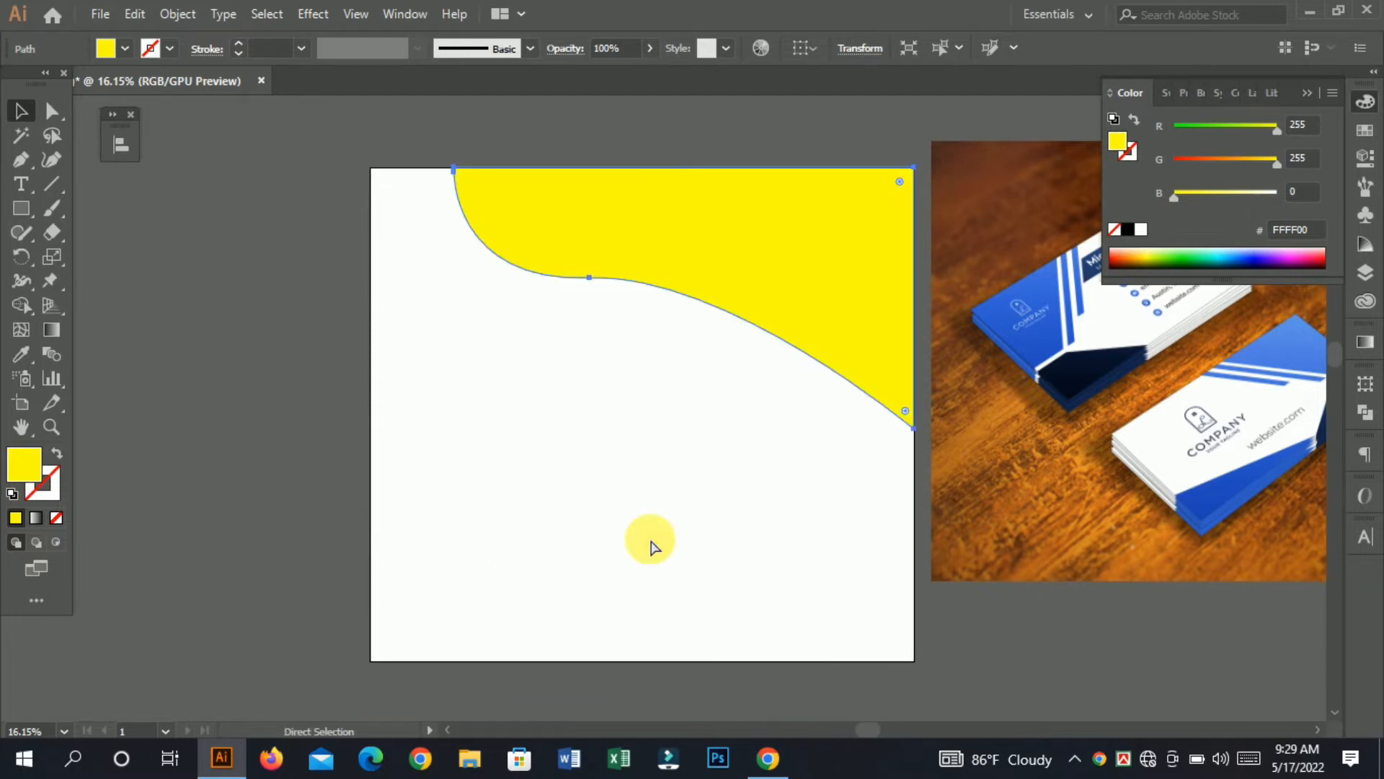
Switch the workspace to full screen mode with the menu bar.
{"action": "key", "text": "v"}
{"action": "key", "text": "f"}
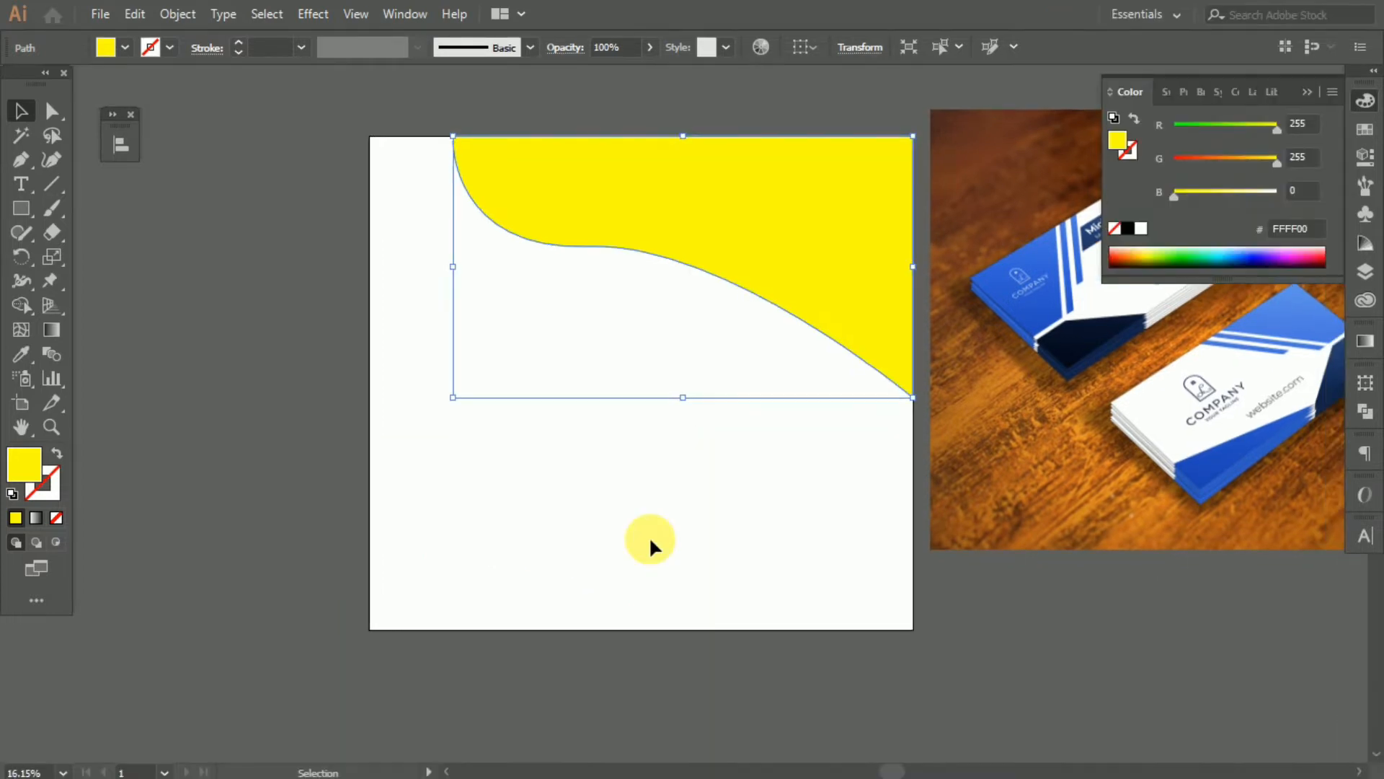
{"action": "mouse_move", "coordinate": [811, 245]}
{"action": "left_mouse_down"}
{"action": "mouse_move", "coordinate": [686, 429]}
{"action": "mouse_move", "coordinate": [806, 256]}
{"action": "mouse_move", "coordinate": [786, 235]}
{"action": "left_mouse_up"}
{"action": "key", "text": "a"}
{"action": "key", "text": "a"}
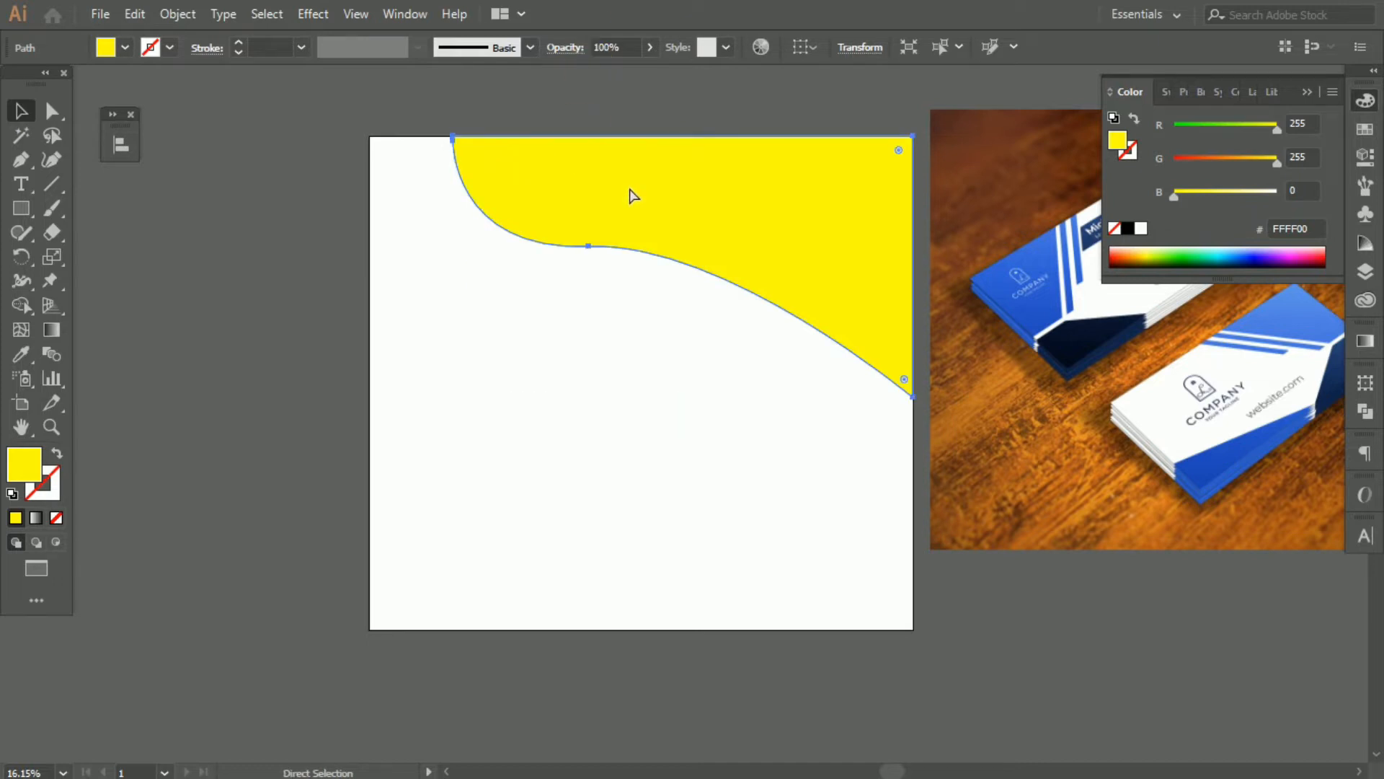
{"action": "key", "text": "ctrl+w"}
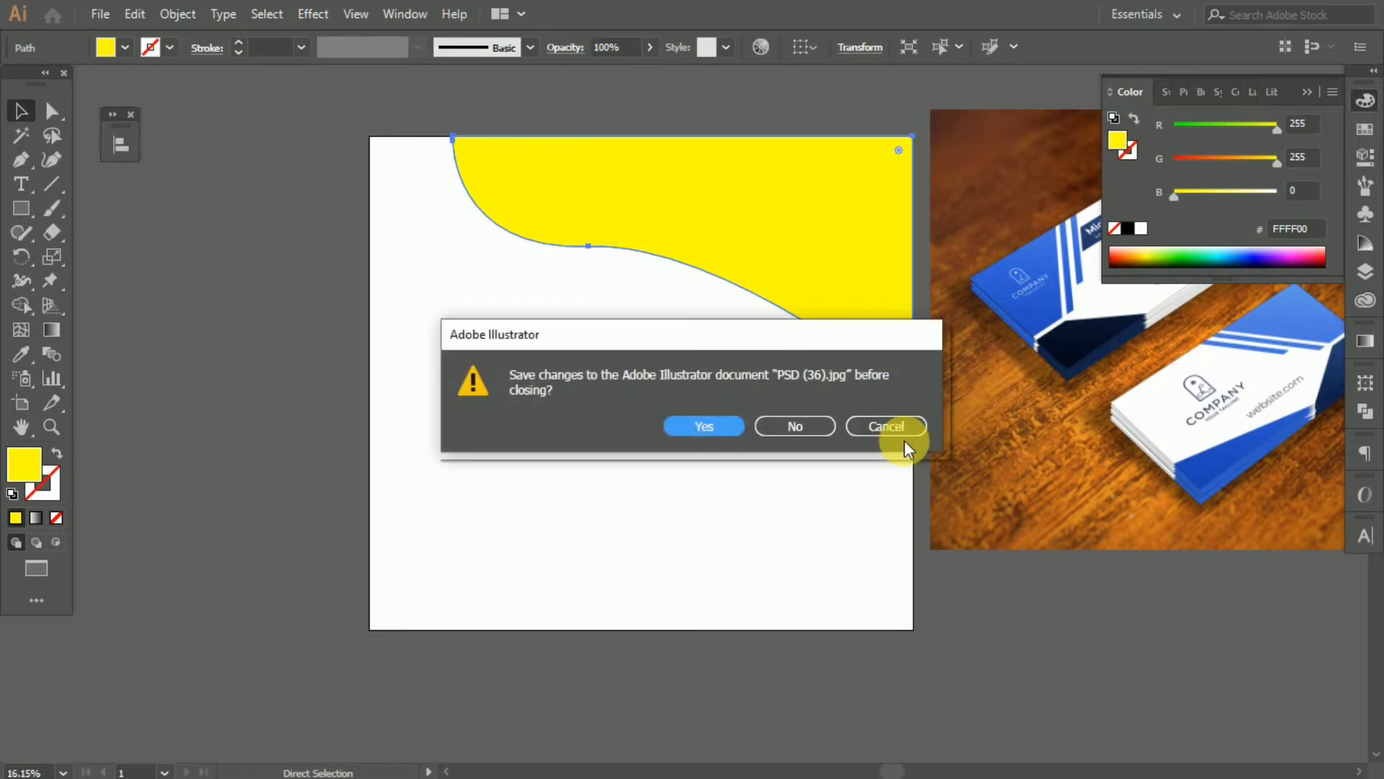
{"action": "left_click", "coordinate": [886, 425]}
Try a duplicate of the yellow shape across the lower half of the artboard and delete the copy.
{"action": "left_click_drag", "start_coordinate": [857, 310], "coordinate": [907, 376]}
{"action": "key", "text": "v"}
{"action": "left_click", "coordinate": [561, 633]}
{"action": "left_click_drag", "start_coordinate": [704, 241], "coordinate": [595, 381]}
{"action": "left_click", "coordinate": [760, 266]}
{"action": "left_click_drag", "start_coordinate": [438, 365], "coordinate": [426, 494]}
{"action": "left_click_drag", "start_coordinate": [574, 479], "coordinate": [573, 443]}
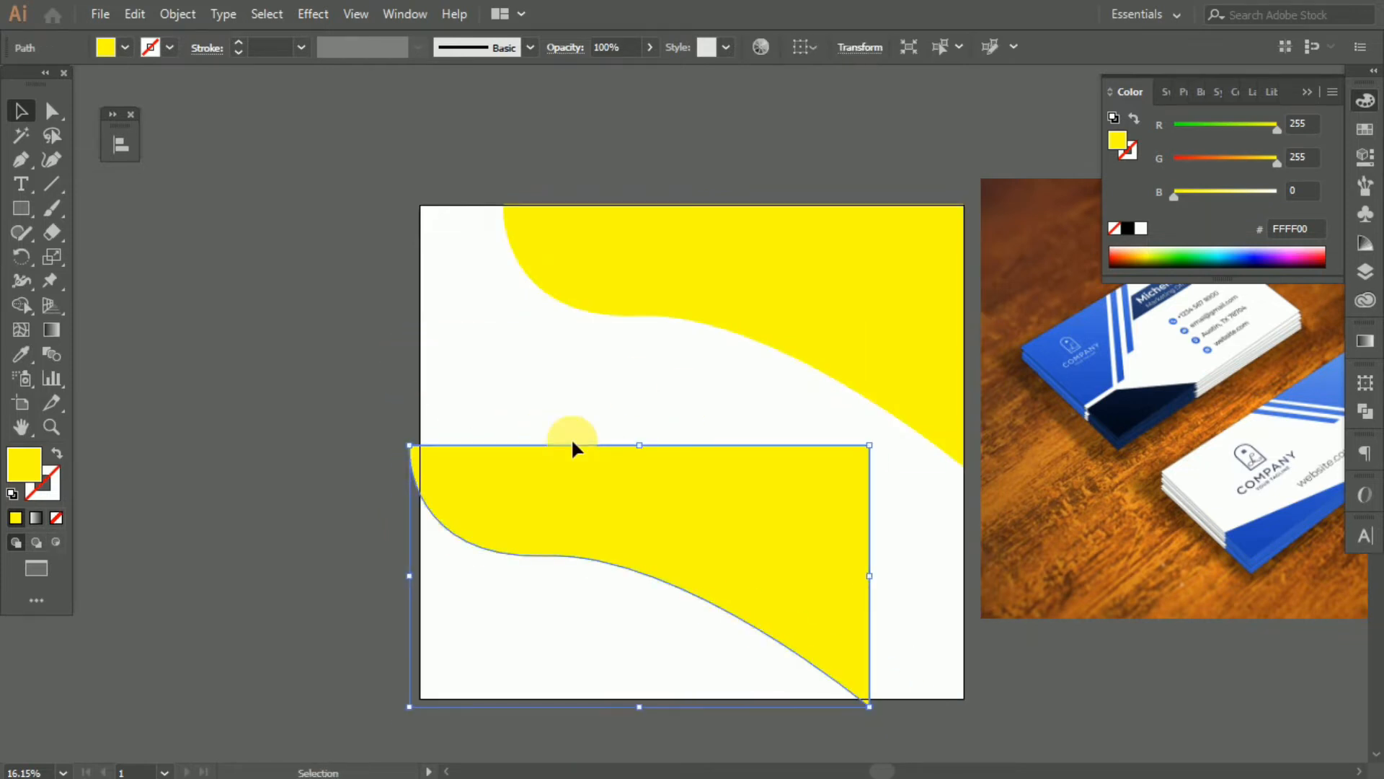
{"action": "key", "text": "Delete"}
{"action": "scroll", "coordinate": [686, 317], "scroll_direction": "down", "scroll_amount": 1}
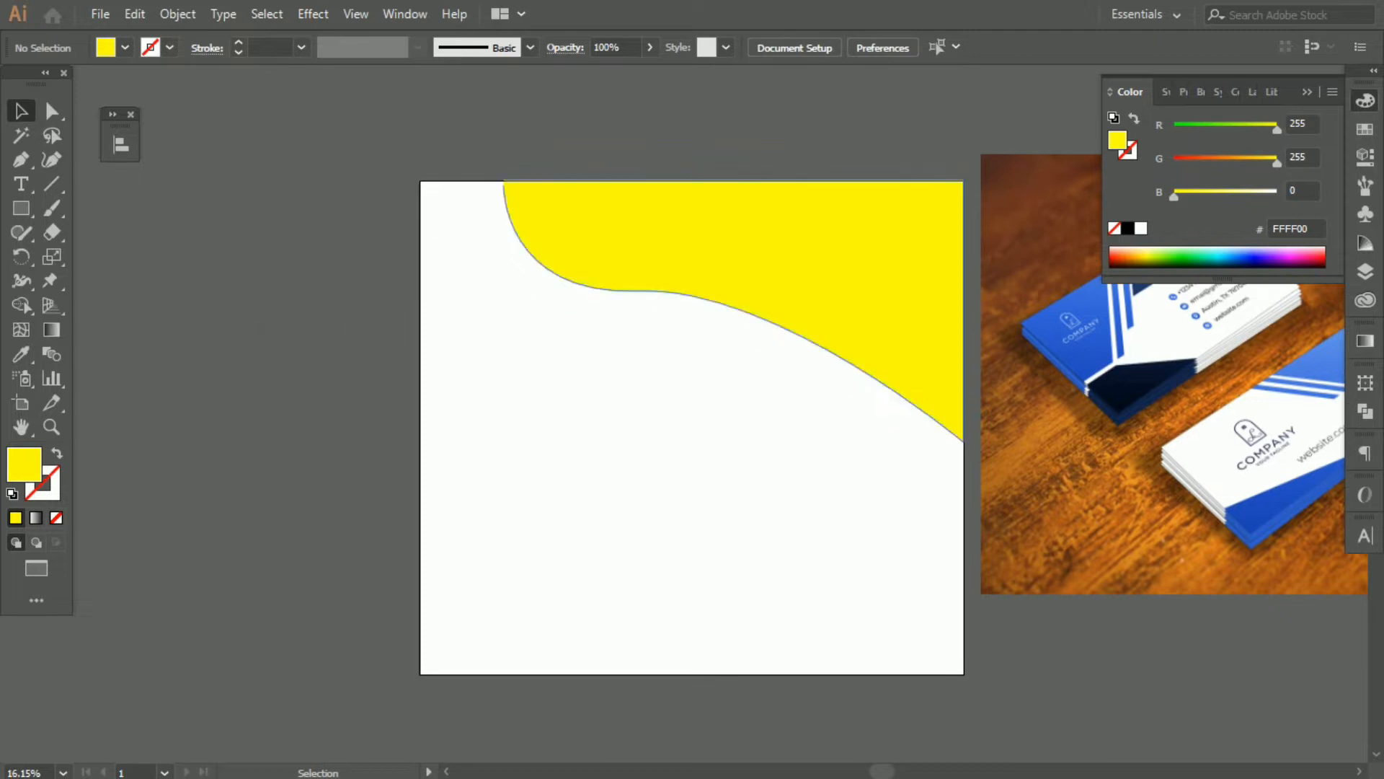
Draw a rectangle covering the whole artboard, fill it with dark navy 0F002E, and send it behind the yellow shape.
{"action": "left_click", "coordinate": [20, 208]}
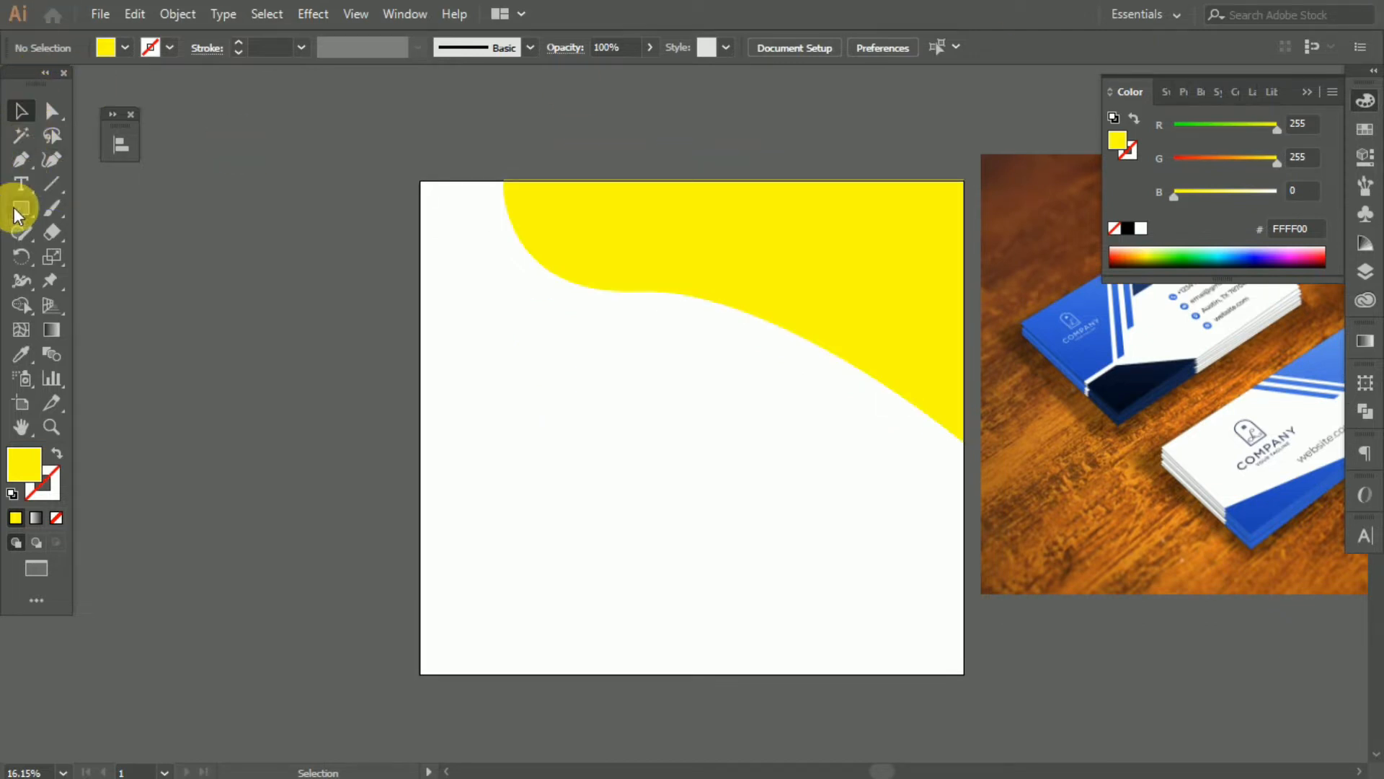
{"action": "left_click_drag", "start_coordinate": [428, 191], "coordinate": [978, 683]}
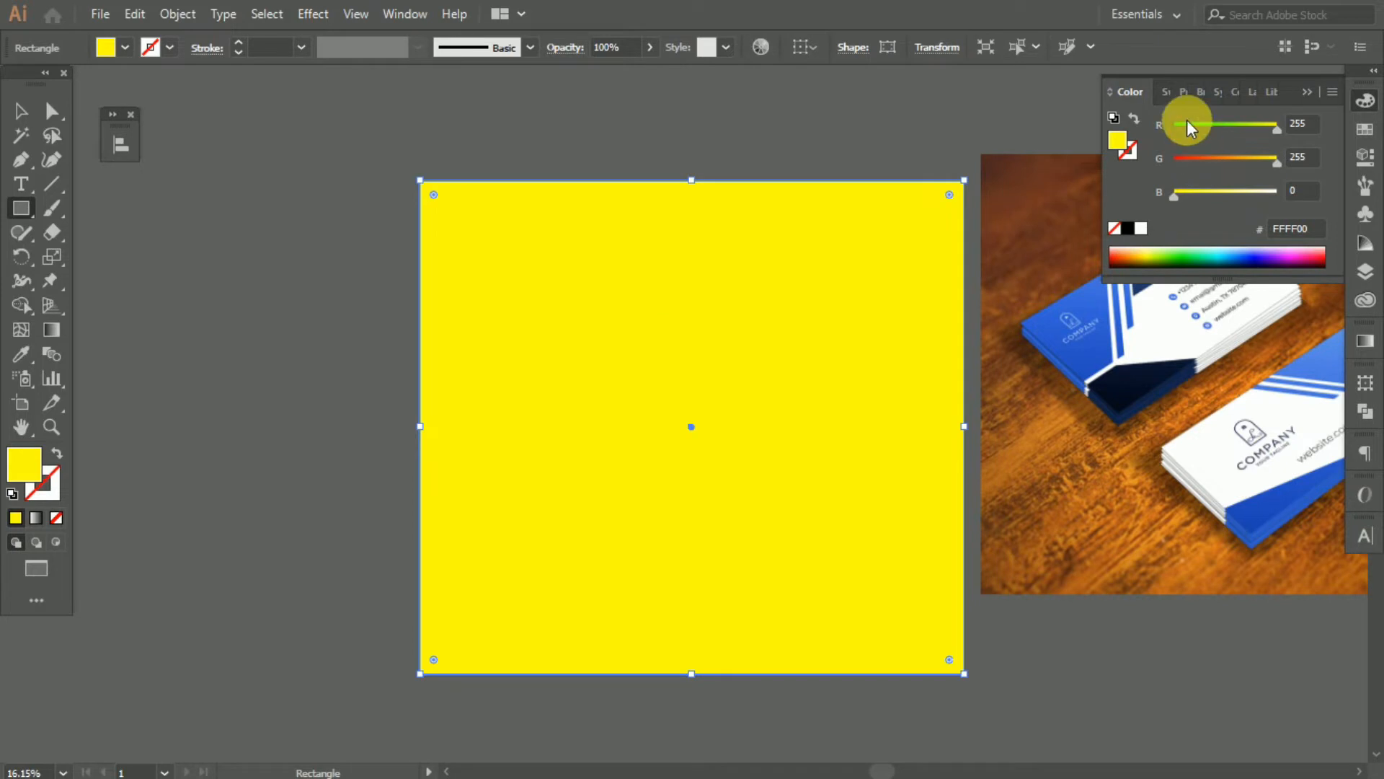
{"action": "left_click", "coordinate": [1252, 256]}
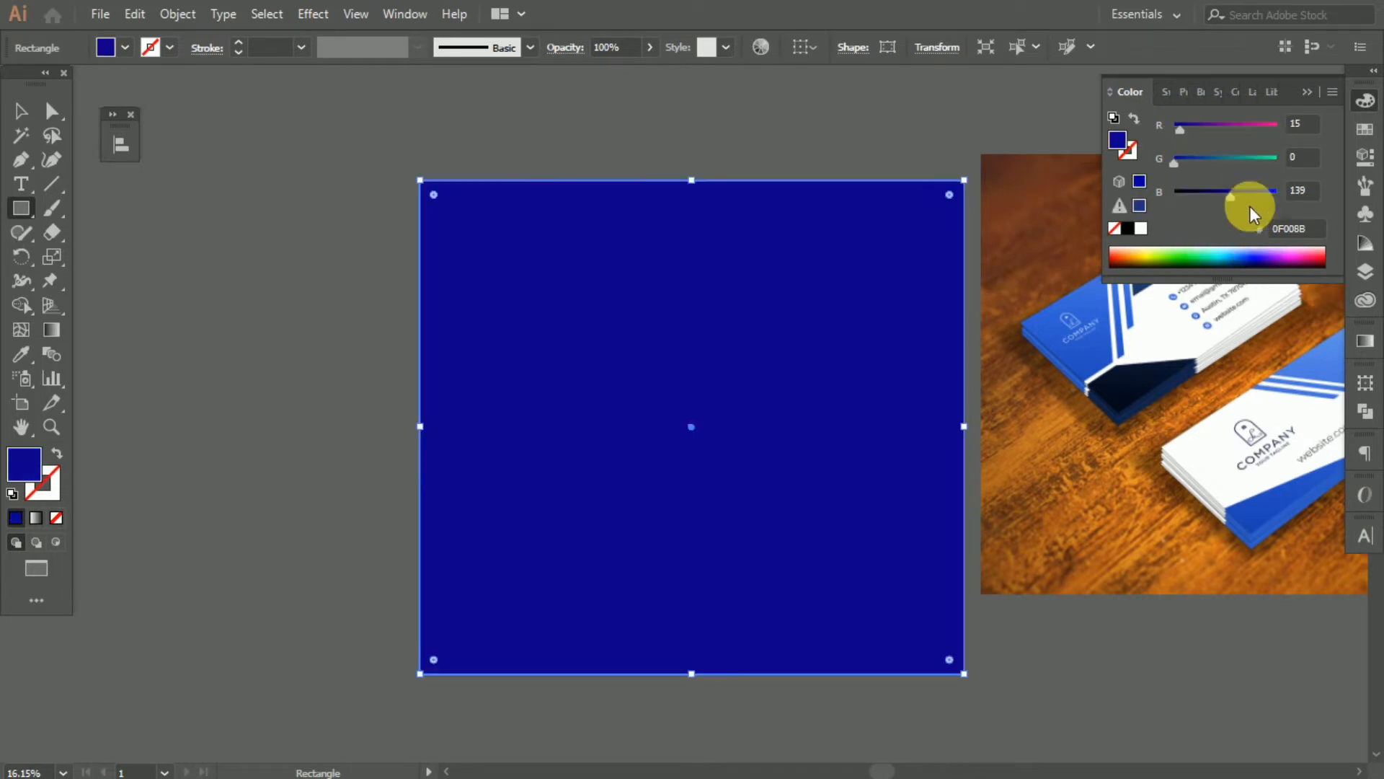
{"action": "left_click", "coordinate": [1193, 191]}
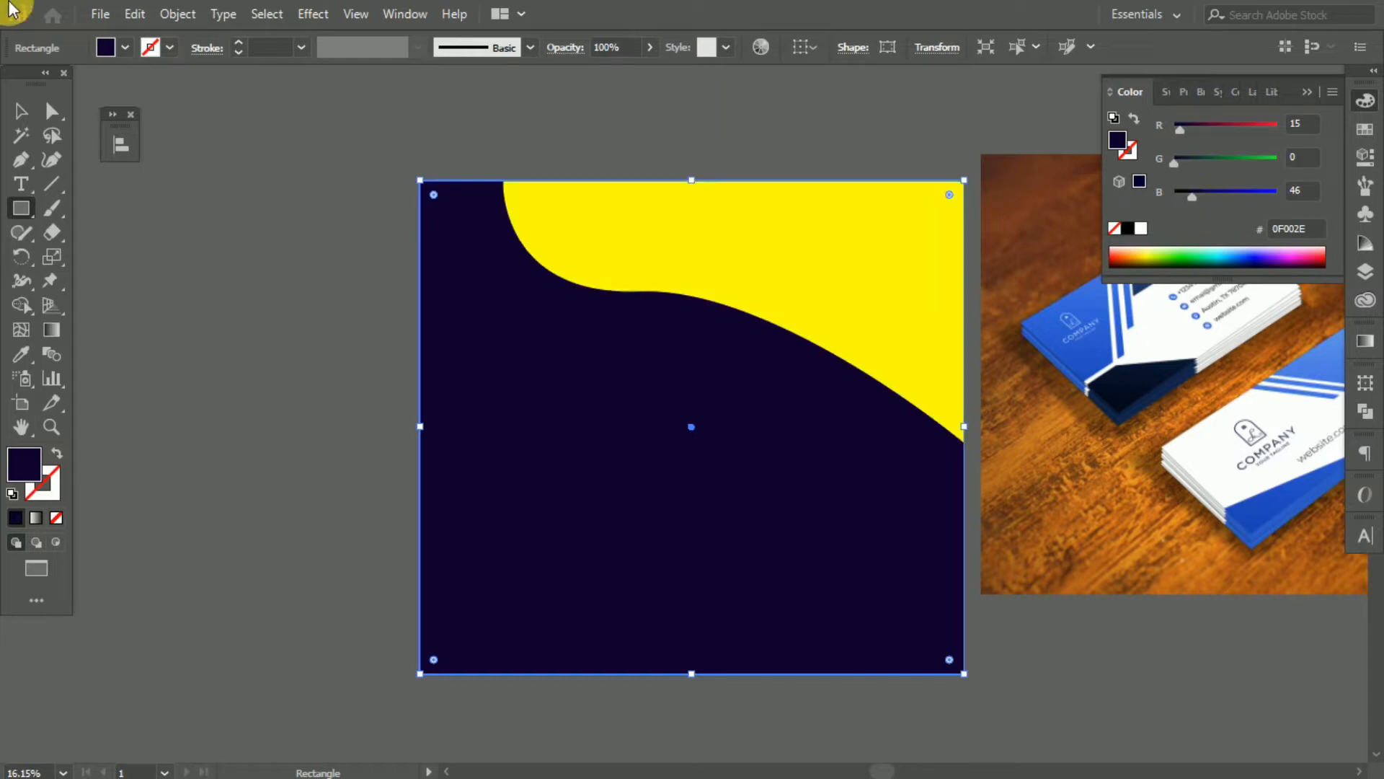
{"action": "left_click", "coordinate": [18, 111]}
{"action": "left_click", "coordinate": [174, 244]}
Start placing an image and browse to the Freelancing Work > All Design Picture folder on the G: drive.
{"action": "scroll", "coordinate": [900, 323], "scroll_direction": "down", "scroll_amount": 3}
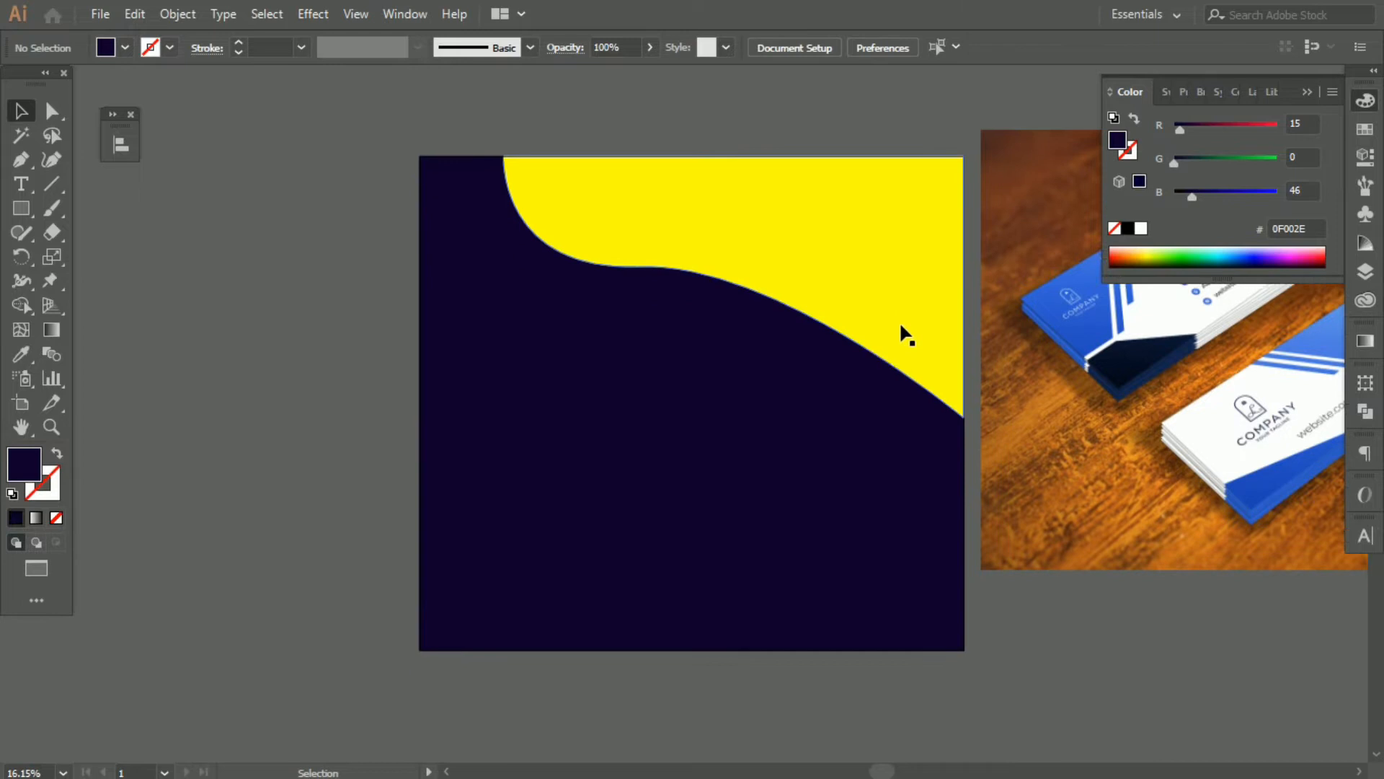
{"action": "scroll", "coordinate": [881, 319], "scroll_direction": "up", "scroll_amount": 4}
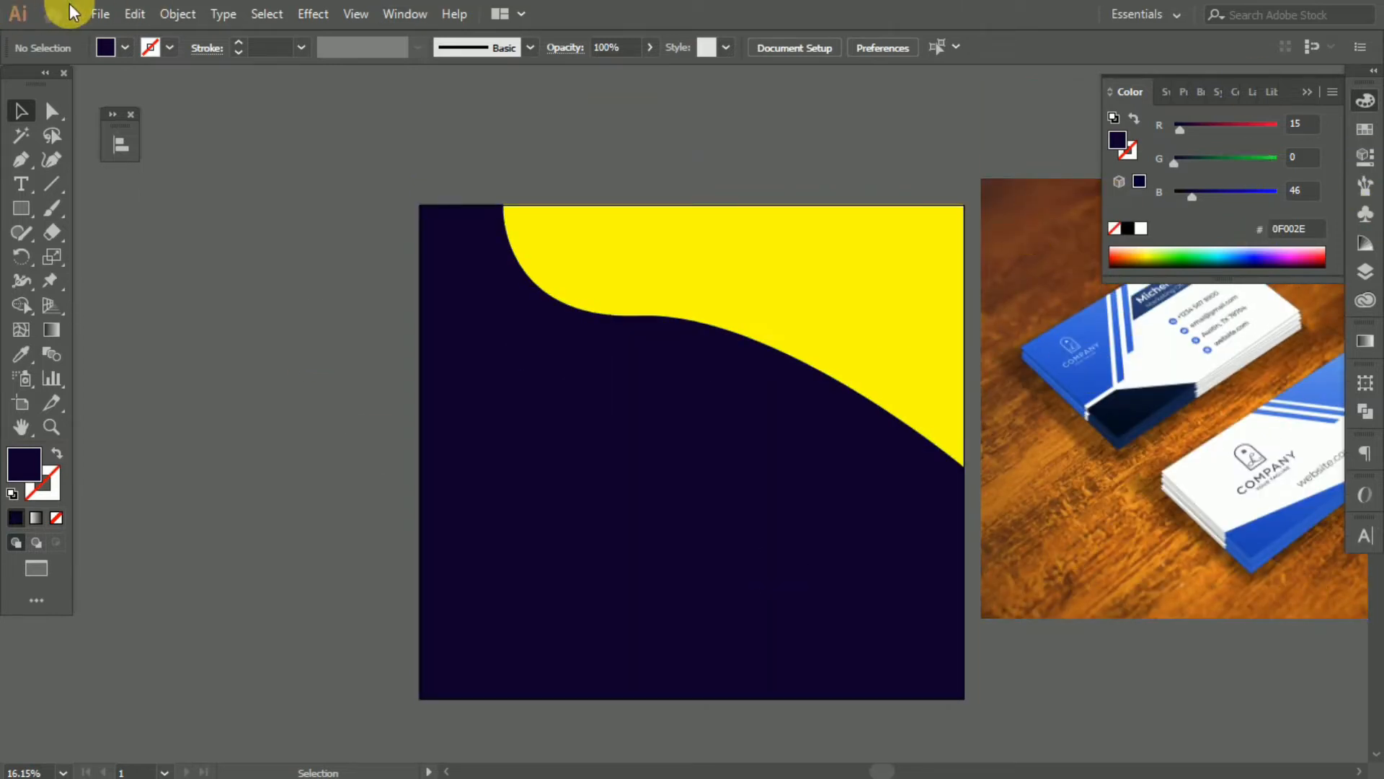
{"action": "left_click", "coordinate": [99, 14]}
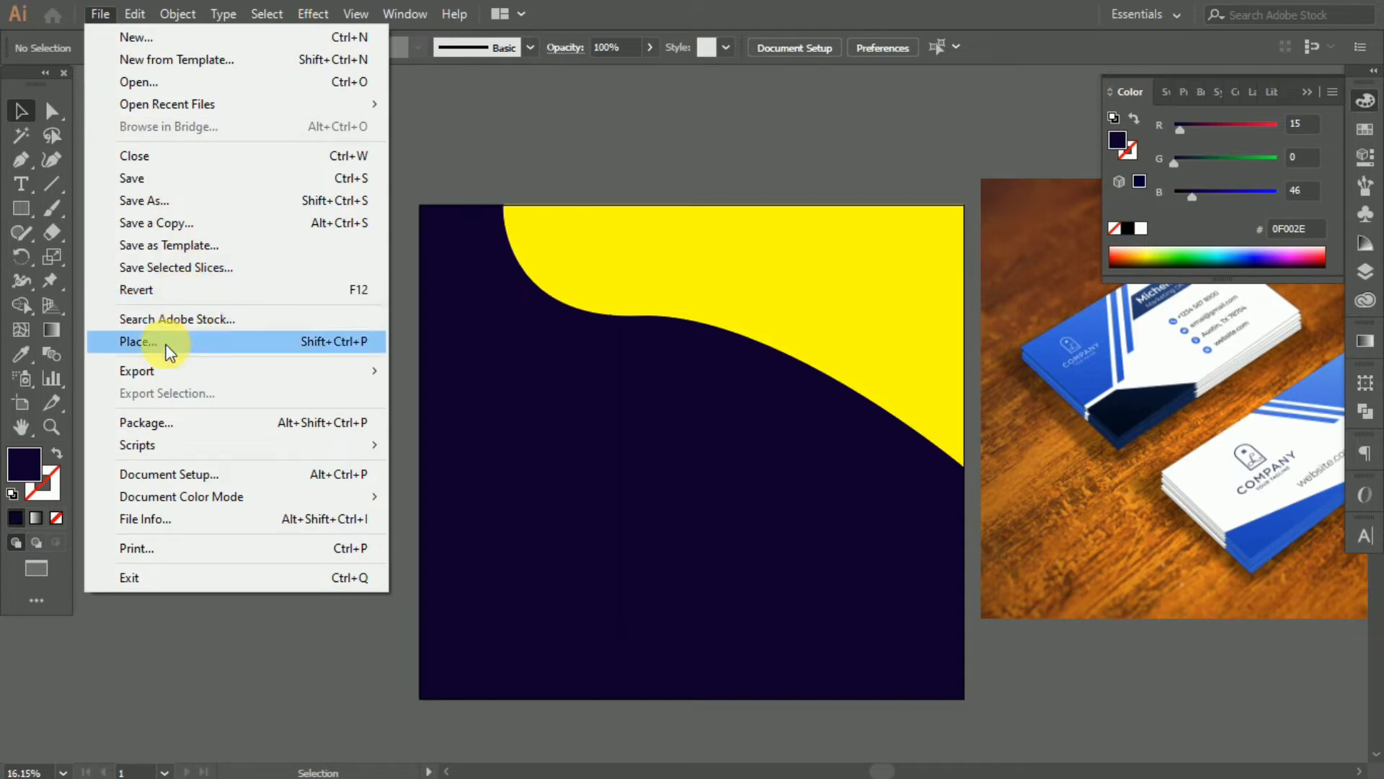
{"action": "key", "text": "Escape"}
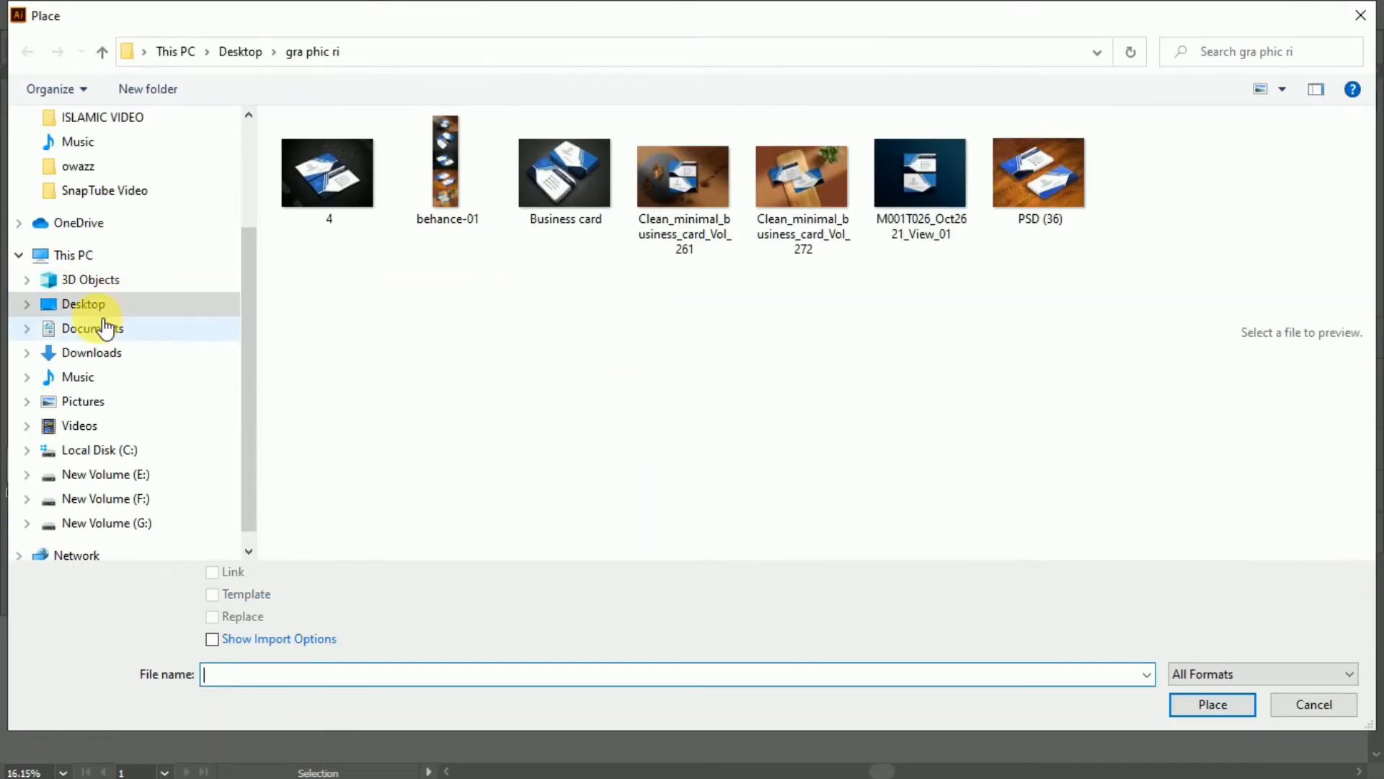
{"action": "left_click", "coordinate": [75, 260]}
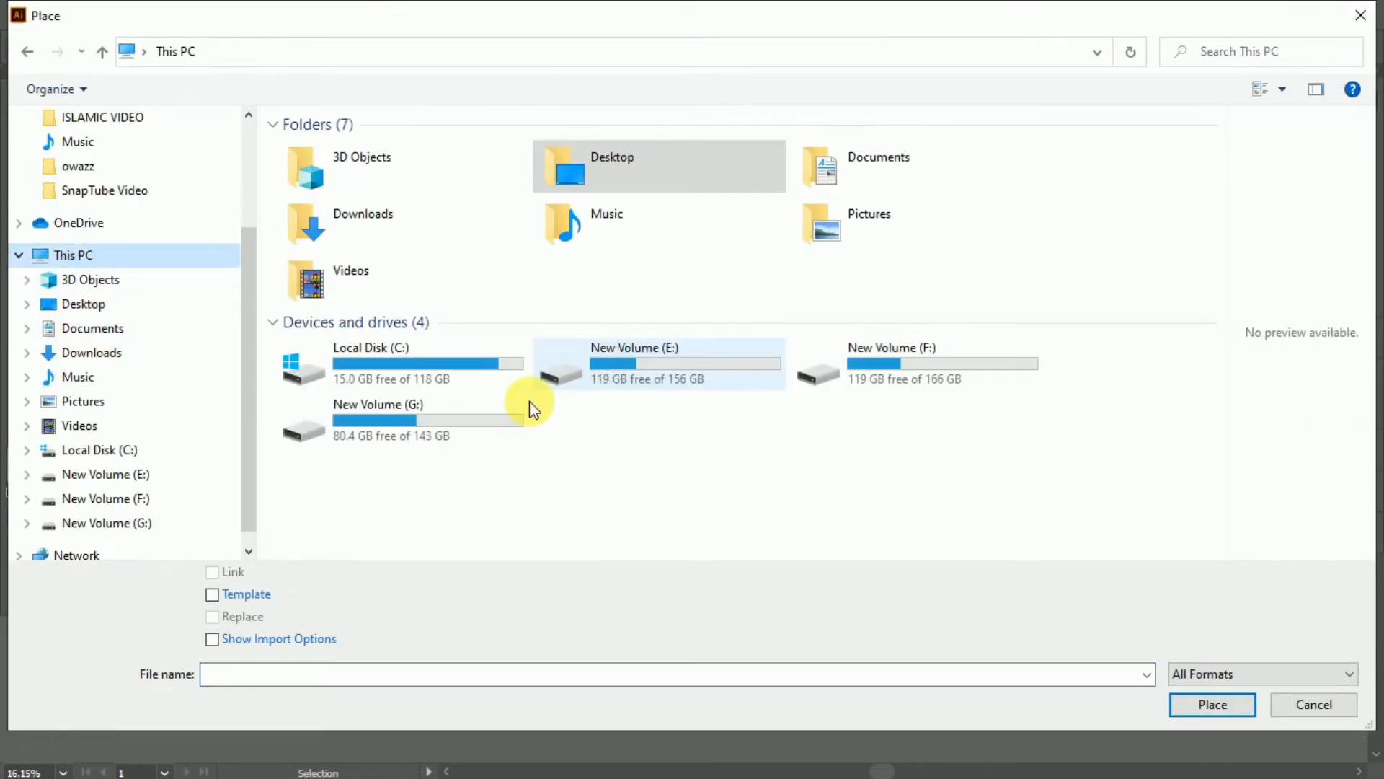
{"action": "left_click", "coordinate": [357, 413]}
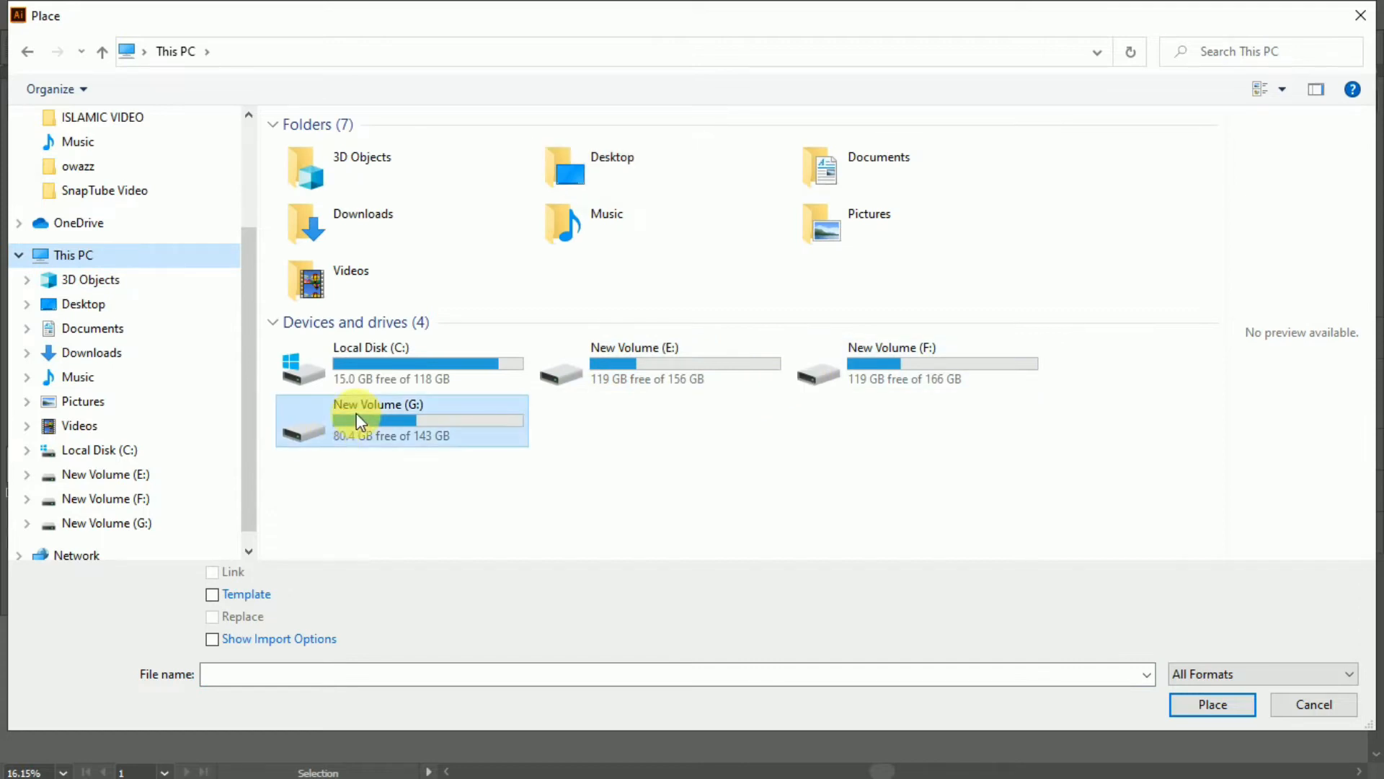
{"action": "double_click", "coordinate": [467, 436]}
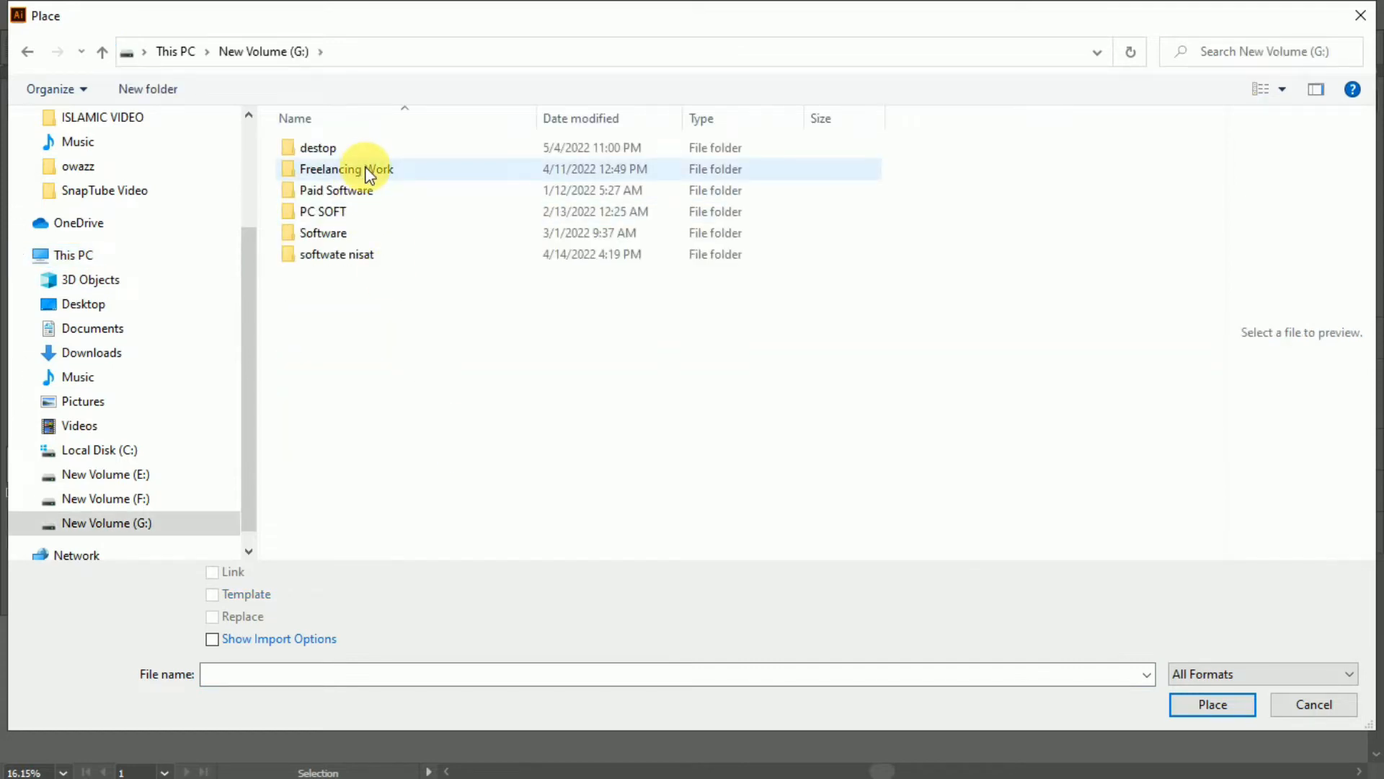
{"action": "double_click", "coordinate": [368, 172]}
{"action": "double_click", "coordinate": [374, 145]}
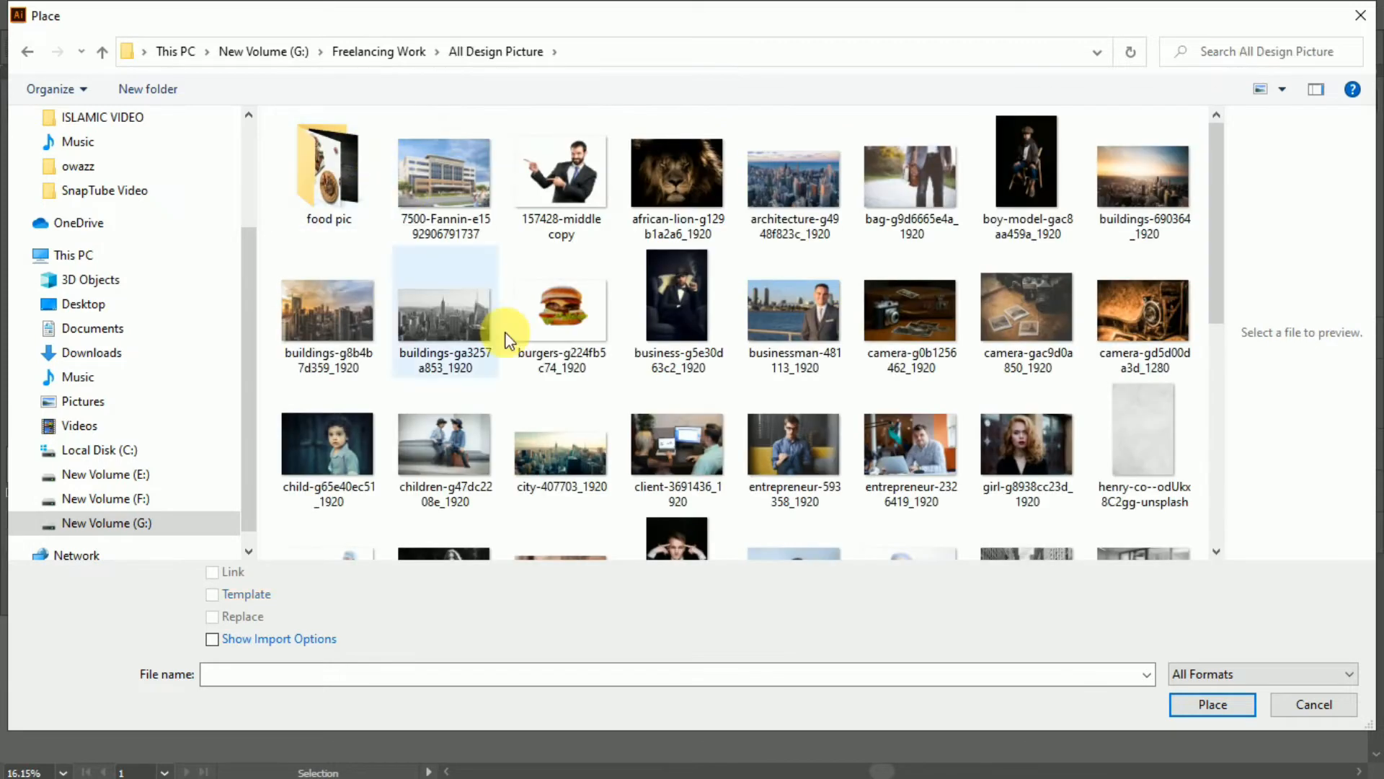
Place the linked images architecture-g4948f823c_1920 and children-g47dc2208e_1920 on the pasteboard outside the artboard's left edge.
{"action": "scroll", "coordinate": [694, 320], "scroll_direction": "down", "scroll_amount": 1}
{"action": "scroll", "coordinate": [694, 325], "scroll_direction": "up", "scroll_amount": 1}
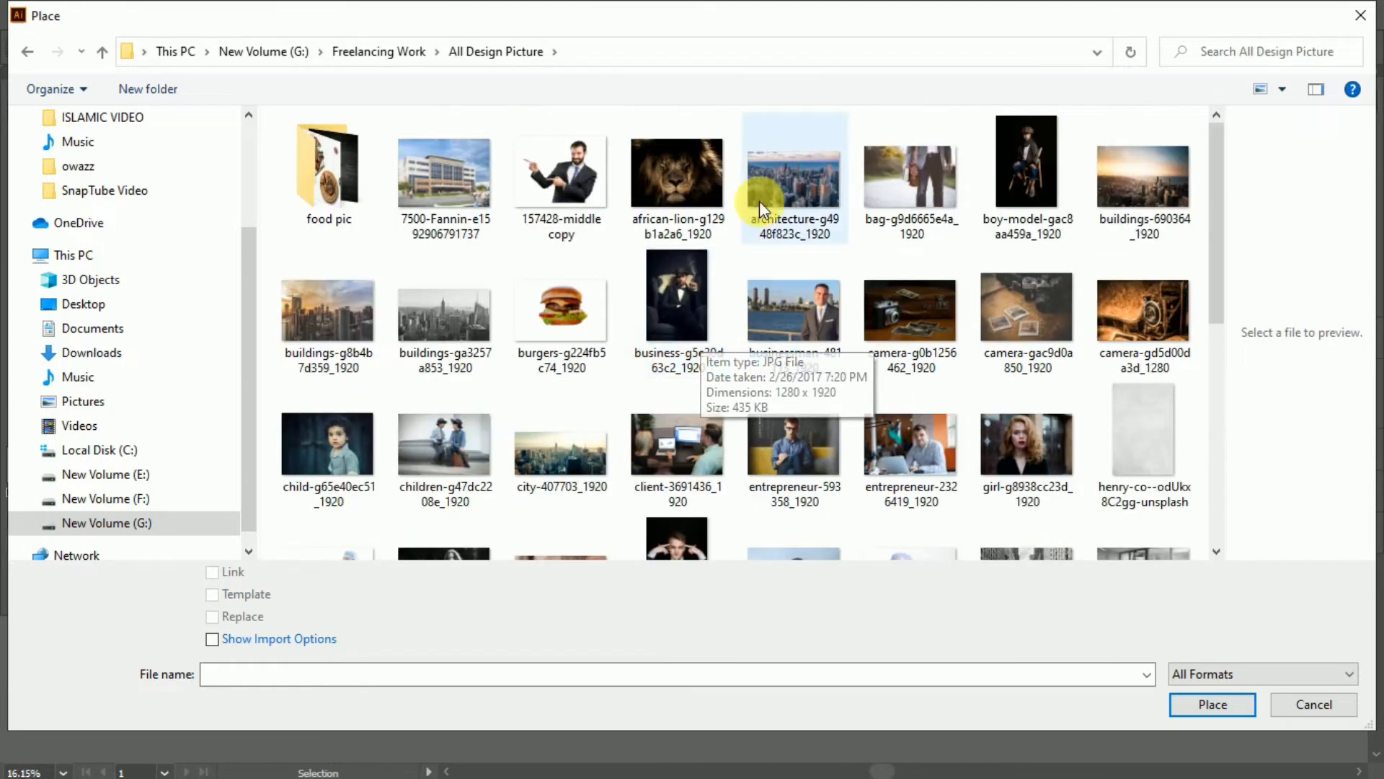
{"action": "left_click", "coordinate": [794, 170]}
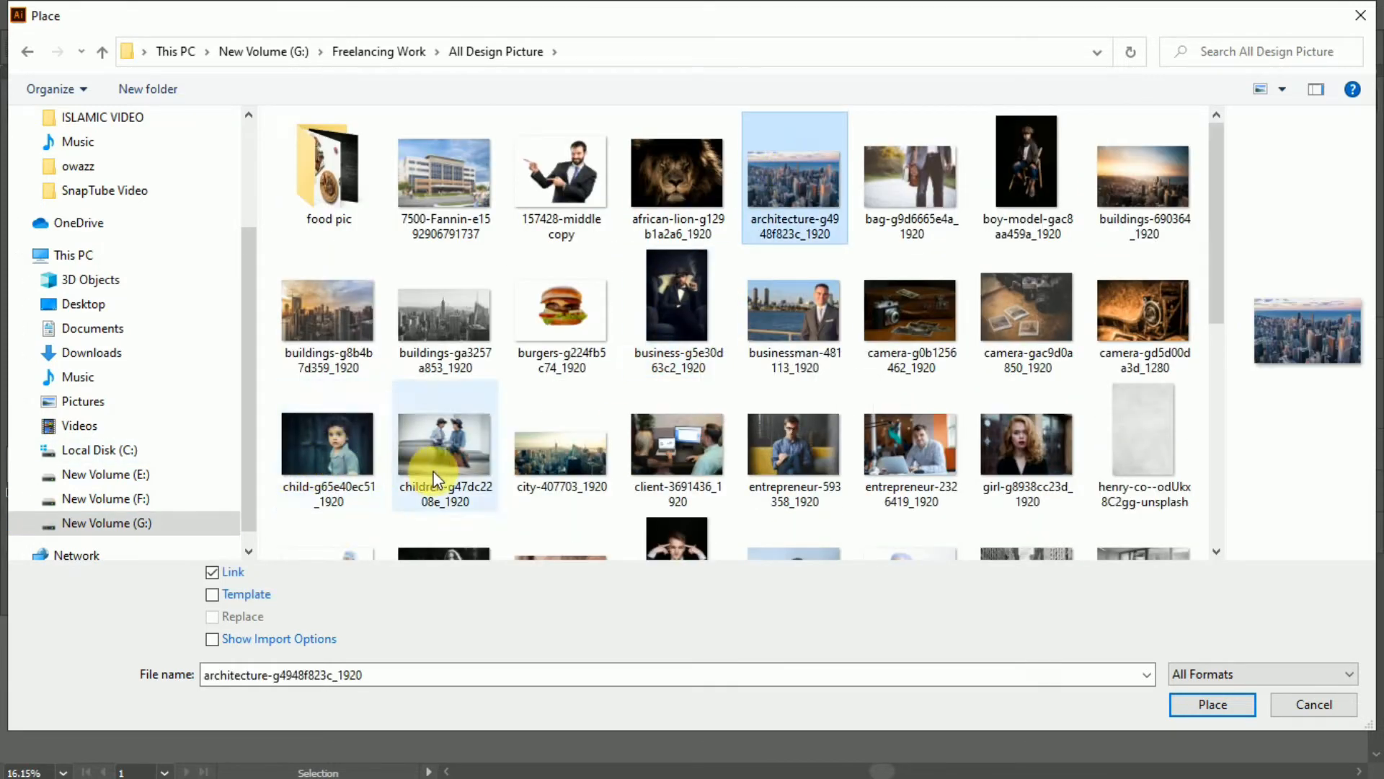
{"action": "left_click", "coordinate": [449, 433], "text": "ctrl"}
{"action": "left_click", "coordinate": [1204, 704]}
{"action": "left_click_drag", "start_coordinate": [82, 254], "coordinate": [361, 533]}
{"action": "left_click_drag", "start_coordinate": [176, 111], "coordinate": [434, 227]}
Move the city skyline image further down the pasteboard, apart from the children photo, and select the children photo.
{"action": "left_click", "coordinate": [280, 564]}
{"action": "left_click_drag", "start_coordinate": [227, 404], "coordinate": [258, 409]}
{"action": "left_click_drag", "start_coordinate": [244, 321], "coordinate": [214, 493]}
{"action": "left_click", "coordinate": [317, 191]}
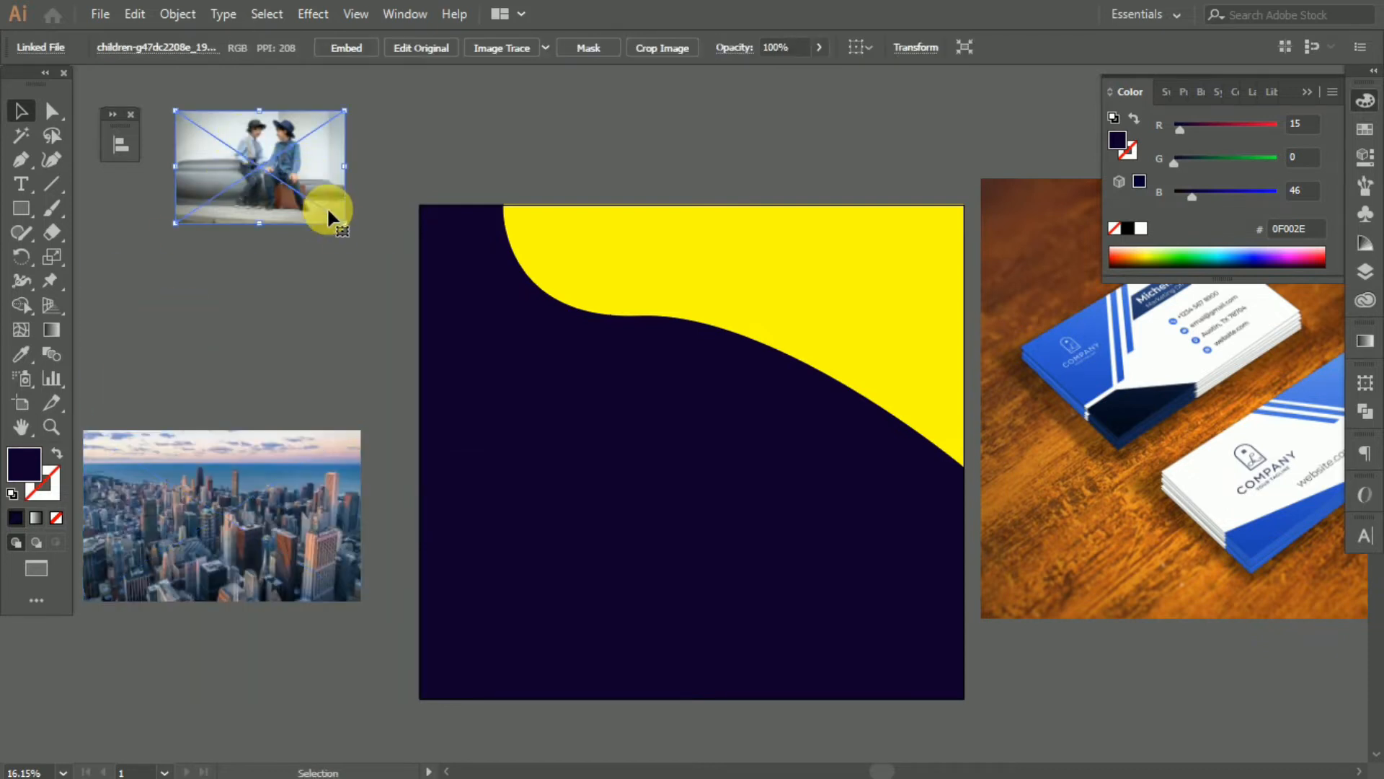
Enlarge and embed the children photo, and position it over the yellow shape in the artboard's upper part.
{"action": "left_click_drag", "start_coordinate": [344, 222], "coordinate": [537, 324]}
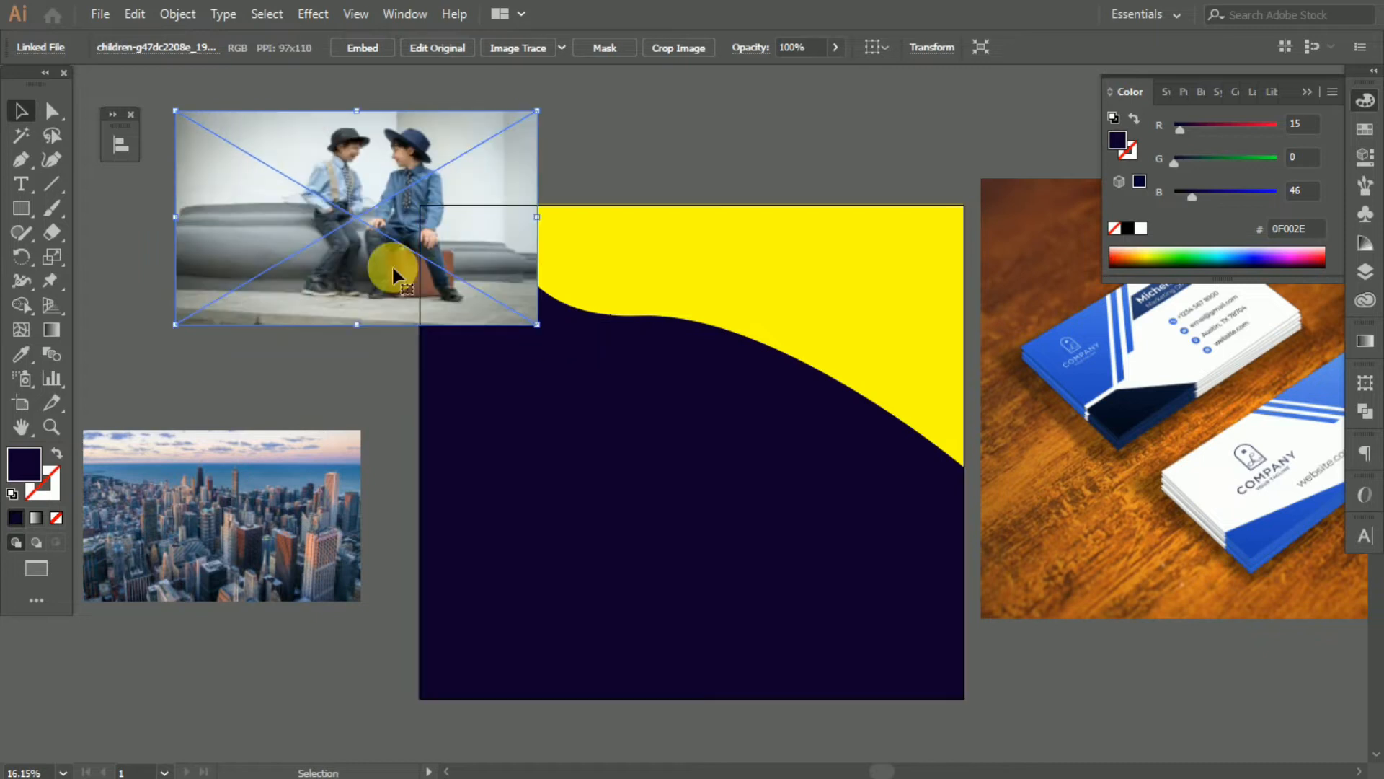
{"action": "left_click", "coordinate": [367, 48]}
{"action": "left_click_drag", "start_coordinate": [274, 219], "coordinate": [728, 351]}
{"action": "left_click_drag", "start_coordinate": [872, 385], "coordinate": [994, 480]}
{"action": "left_click_drag", "start_coordinate": [692, 402], "coordinate": [669, 433]}
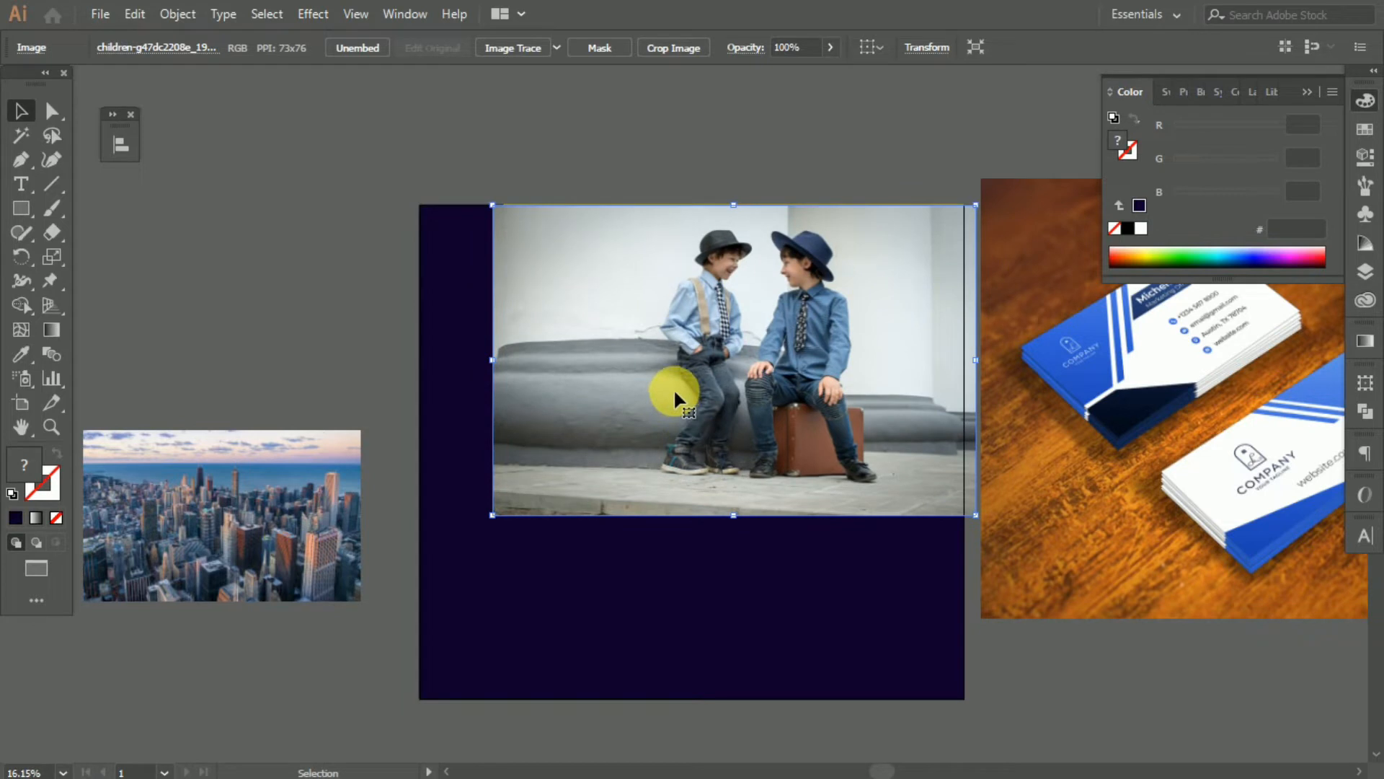
Move the children photo down to uncover the yellow shape, and arrange that shape in front of the photo.
{"action": "left_click_drag", "start_coordinate": [651, 334], "coordinate": [635, 467]}
{"action": "left_click", "coordinate": [616, 244]}
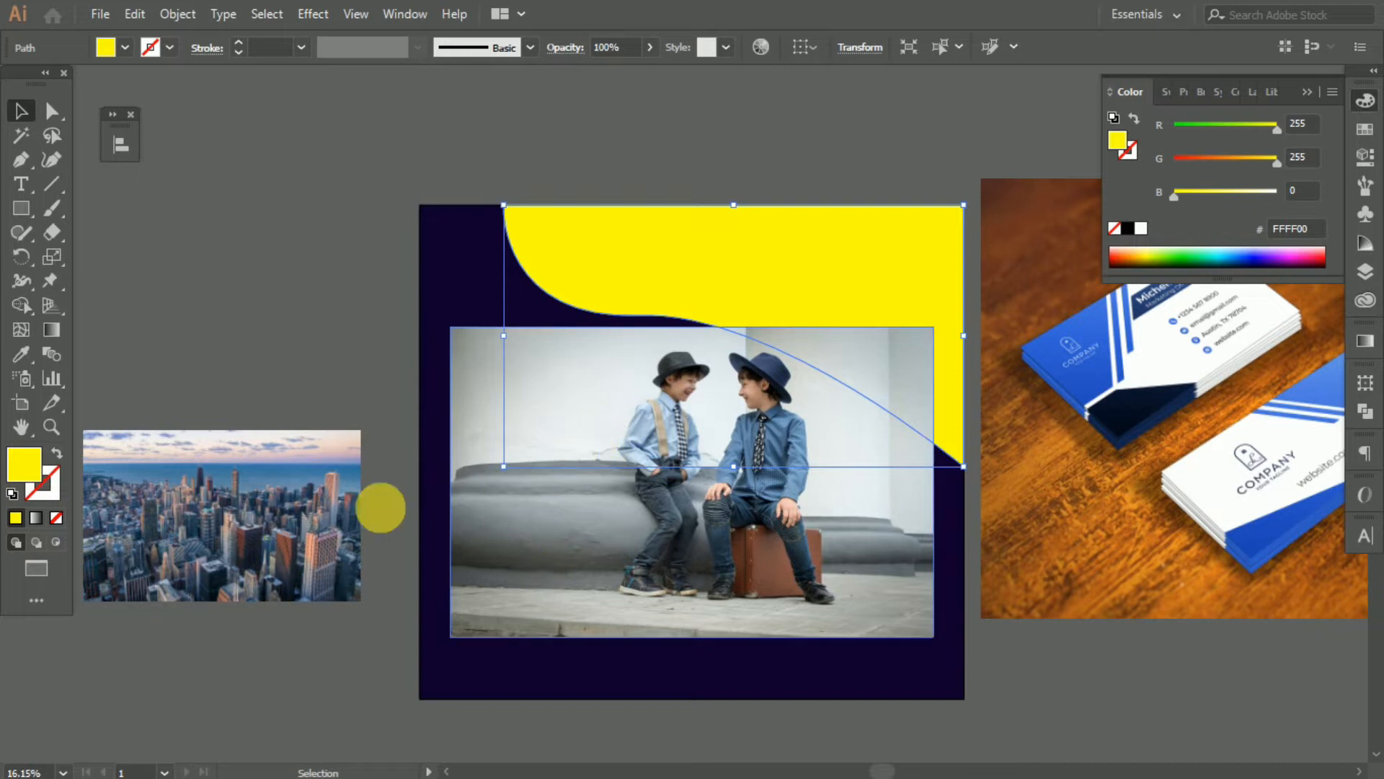
{"action": "left_click", "coordinate": [569, 111]}
{"action": "left_click", "coordinate": [688, 281]}
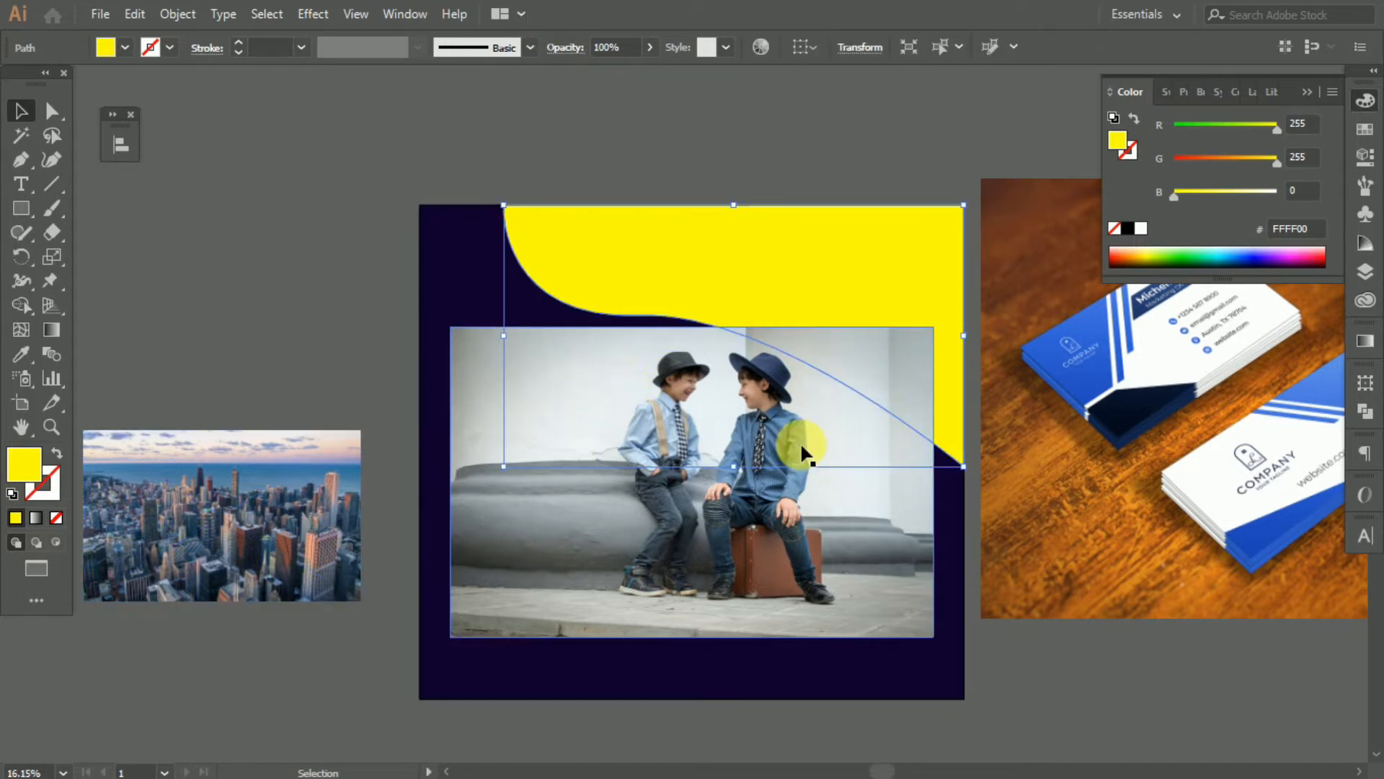
{"action": "key", "text": "a"}
{"action": "key", "text": "v"}
{"action": "key", "text": "a"}
{"action": "key", "text": "ctrl+shift+bracketright"}
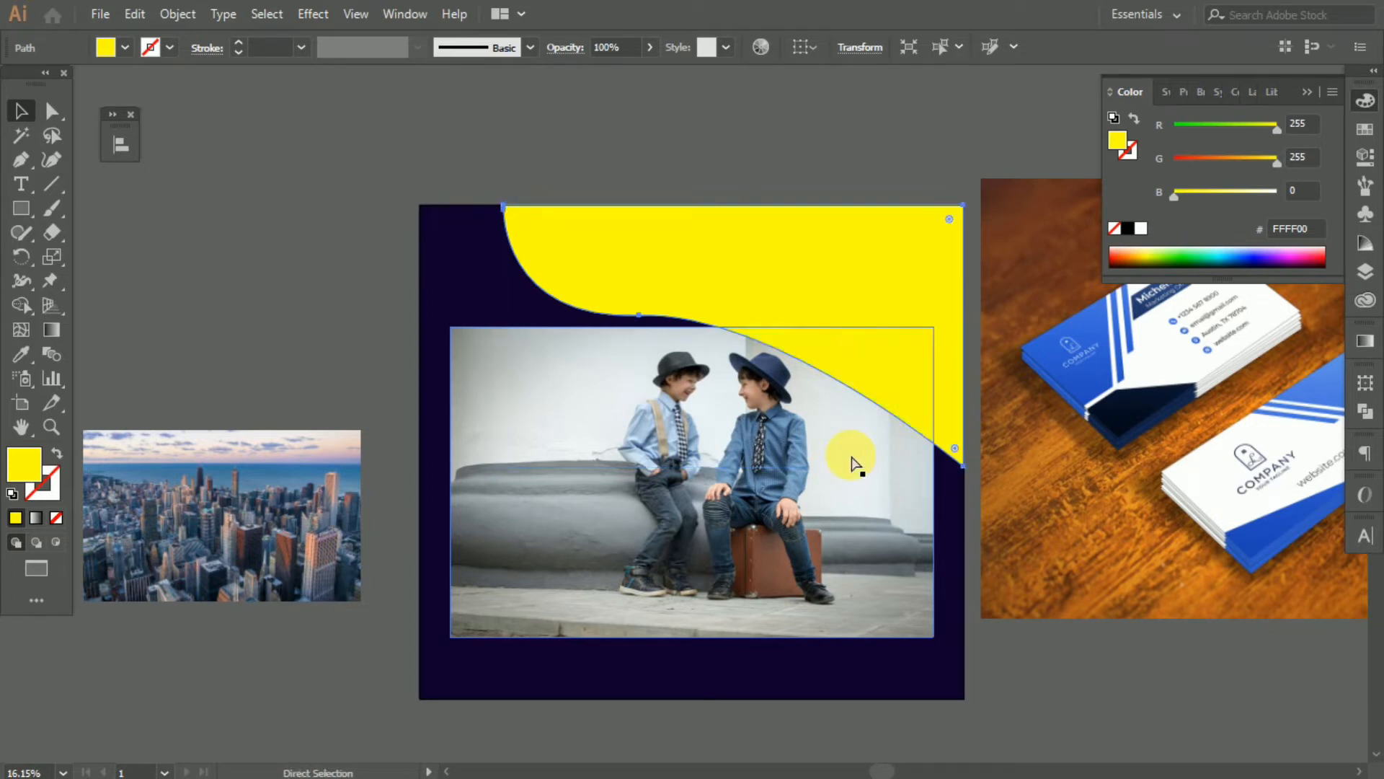
{"action": "key", "text": "v"}
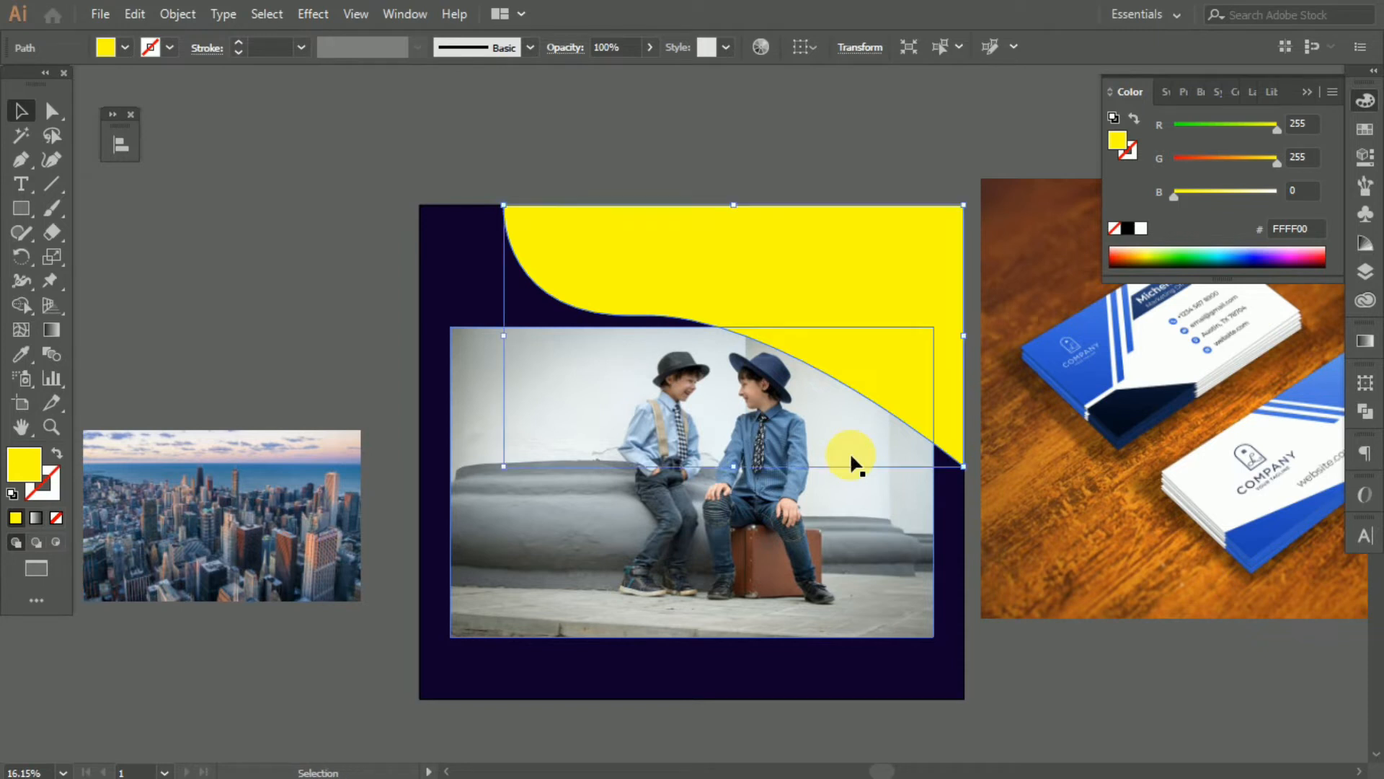
Bring the yellow curved shape to the front of the whole stack.
{"action": "right_click", "coordinate": [854, 302]}
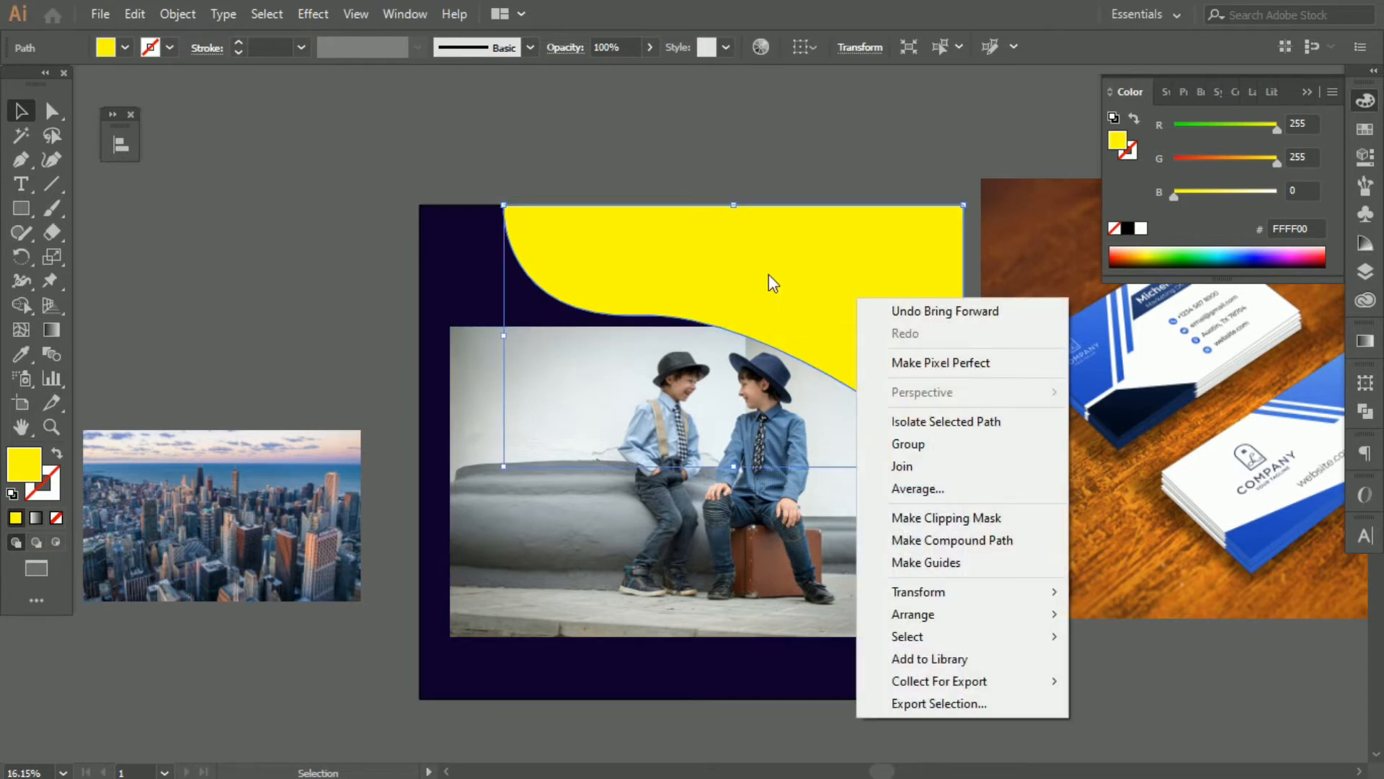
{"action": "left_click", "coordinate": [777, 254]}
{"action": "right_click", "coordinate": [777, 254]}
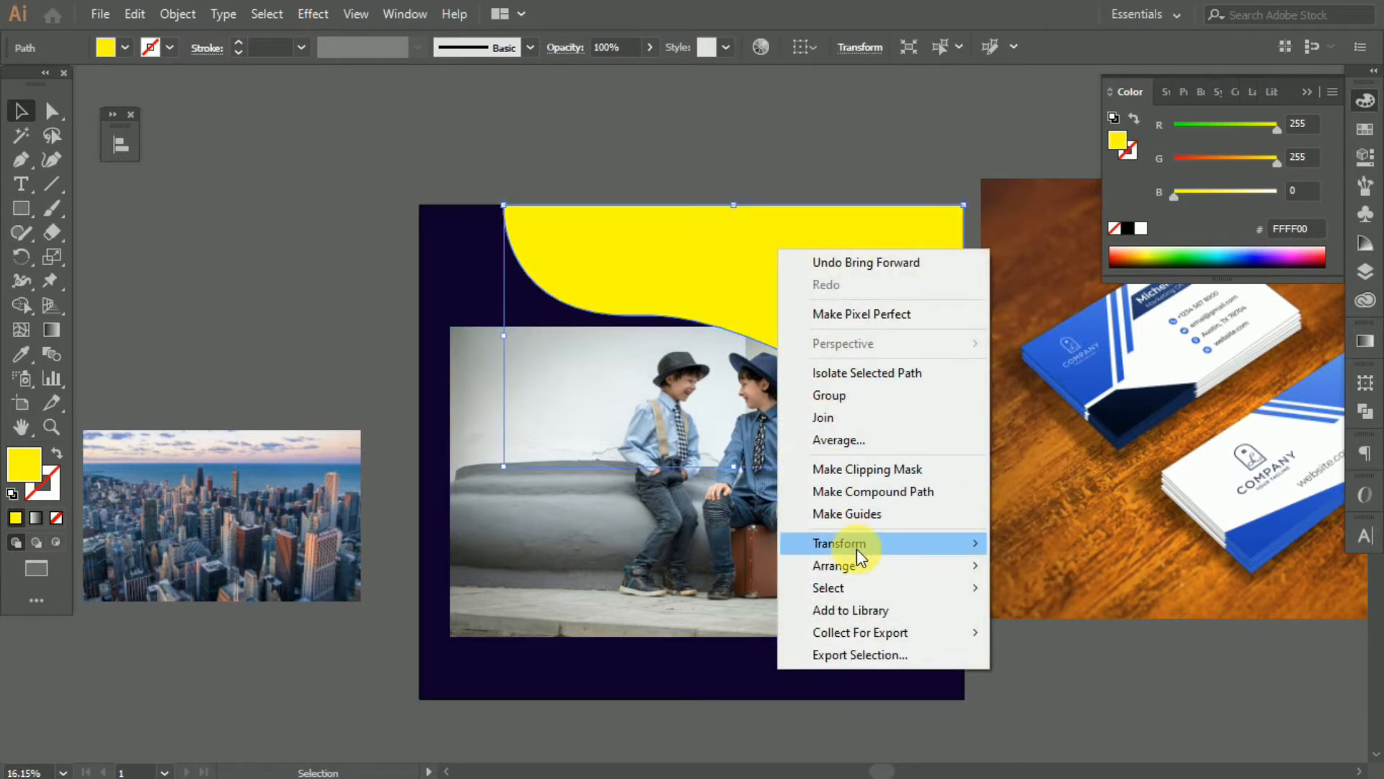
{"action": "mouse_move", "coordinate": [864, 575]}
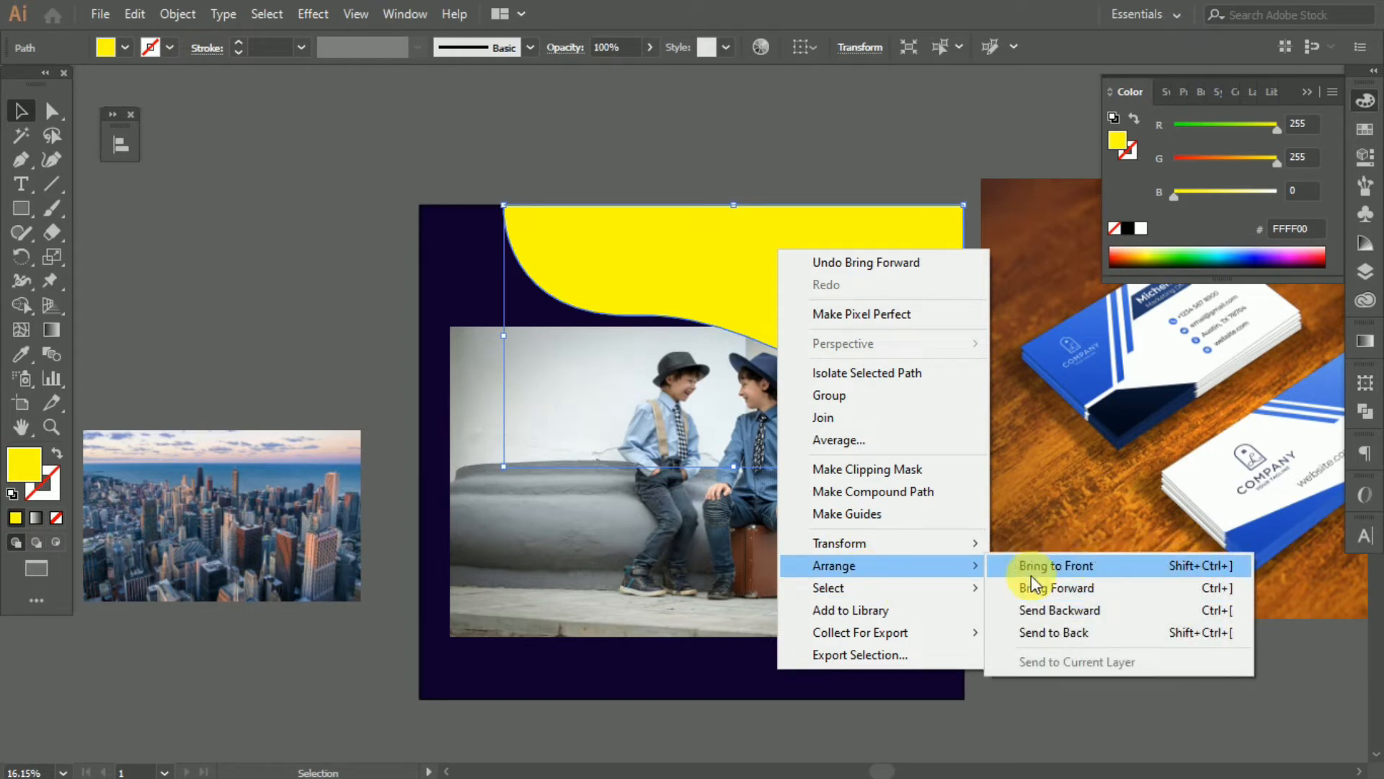
{"action": "left_click", "coordinate": [1135, 564]}
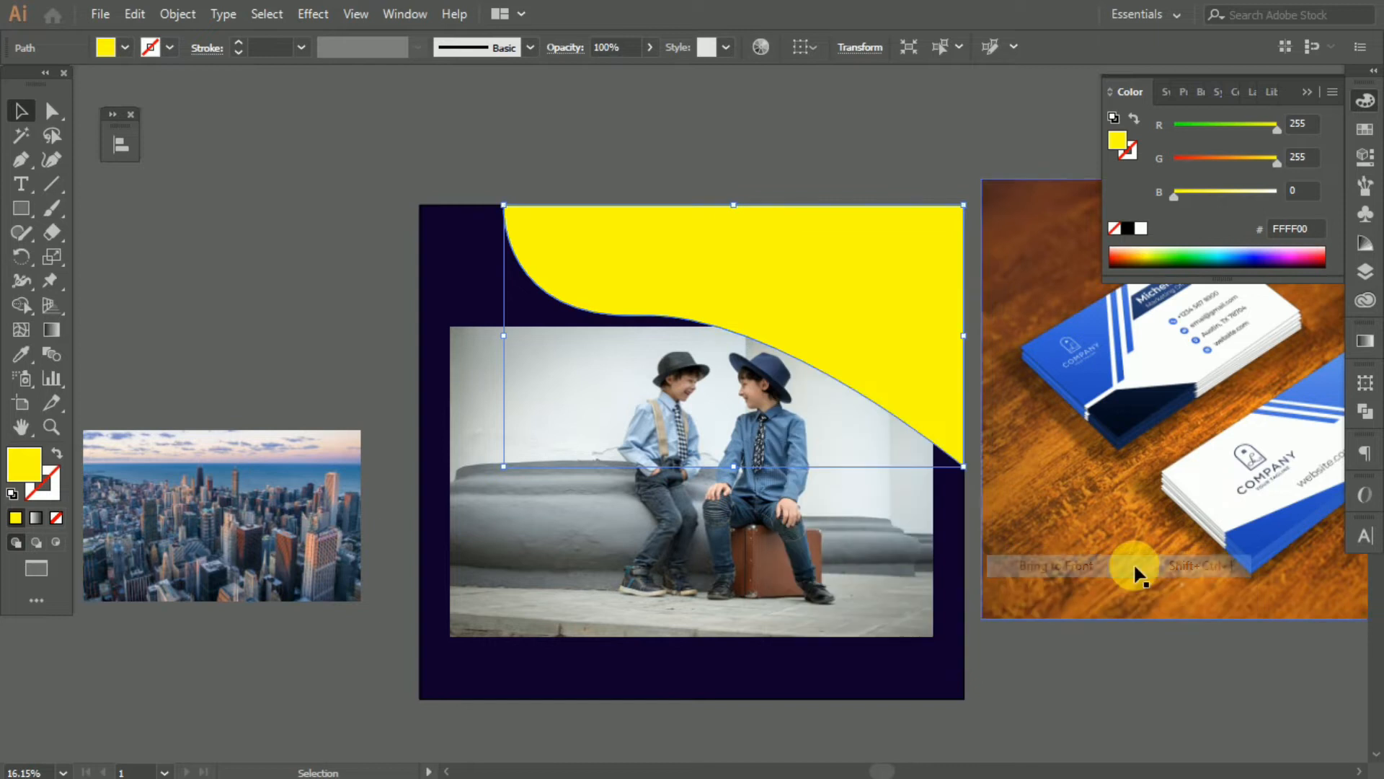
Send the yellow shape to the back of the stack and return it to the front.
{"action": "right_click", "coordinate": [891, 319]}
{"action": "mouse_move", "coordinate": [958, 636]}
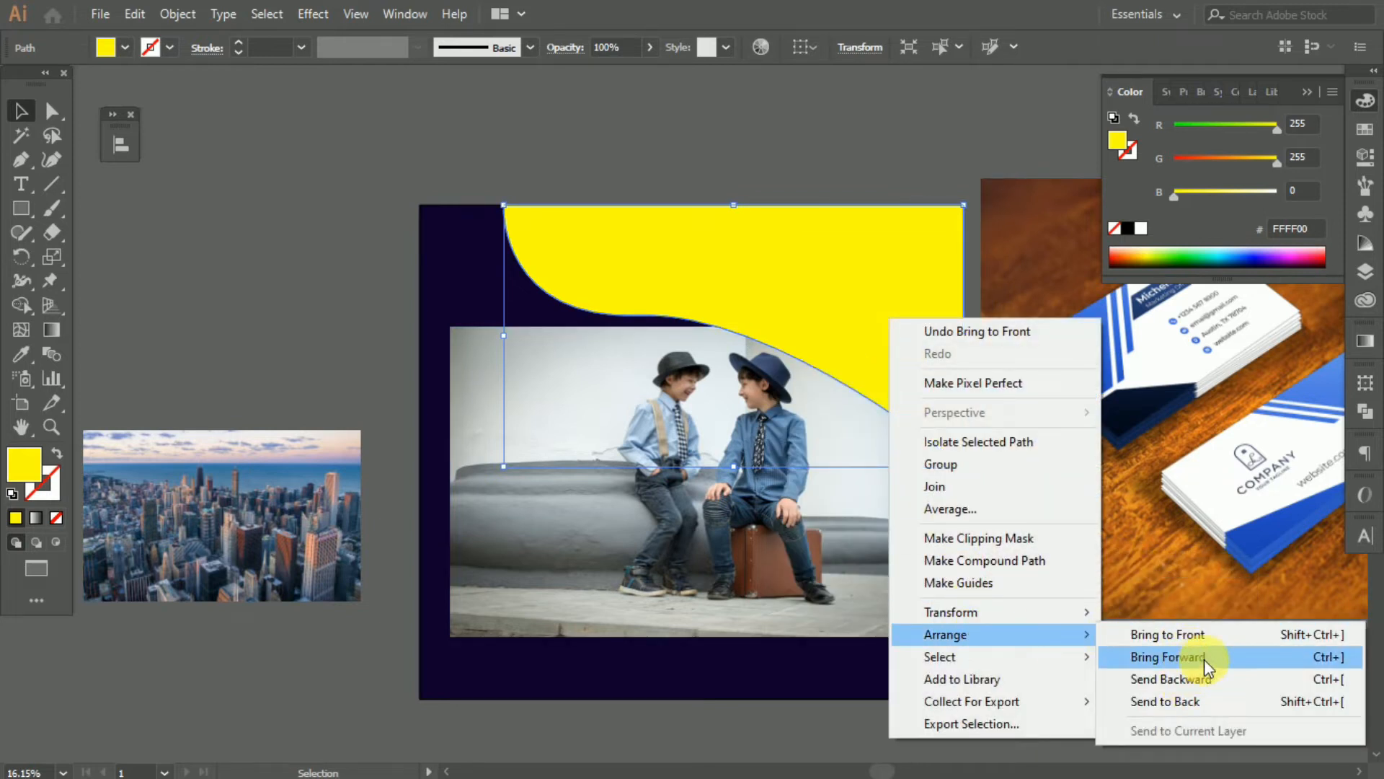
{"action": "left_click", "coordinate": [1204, 698]}
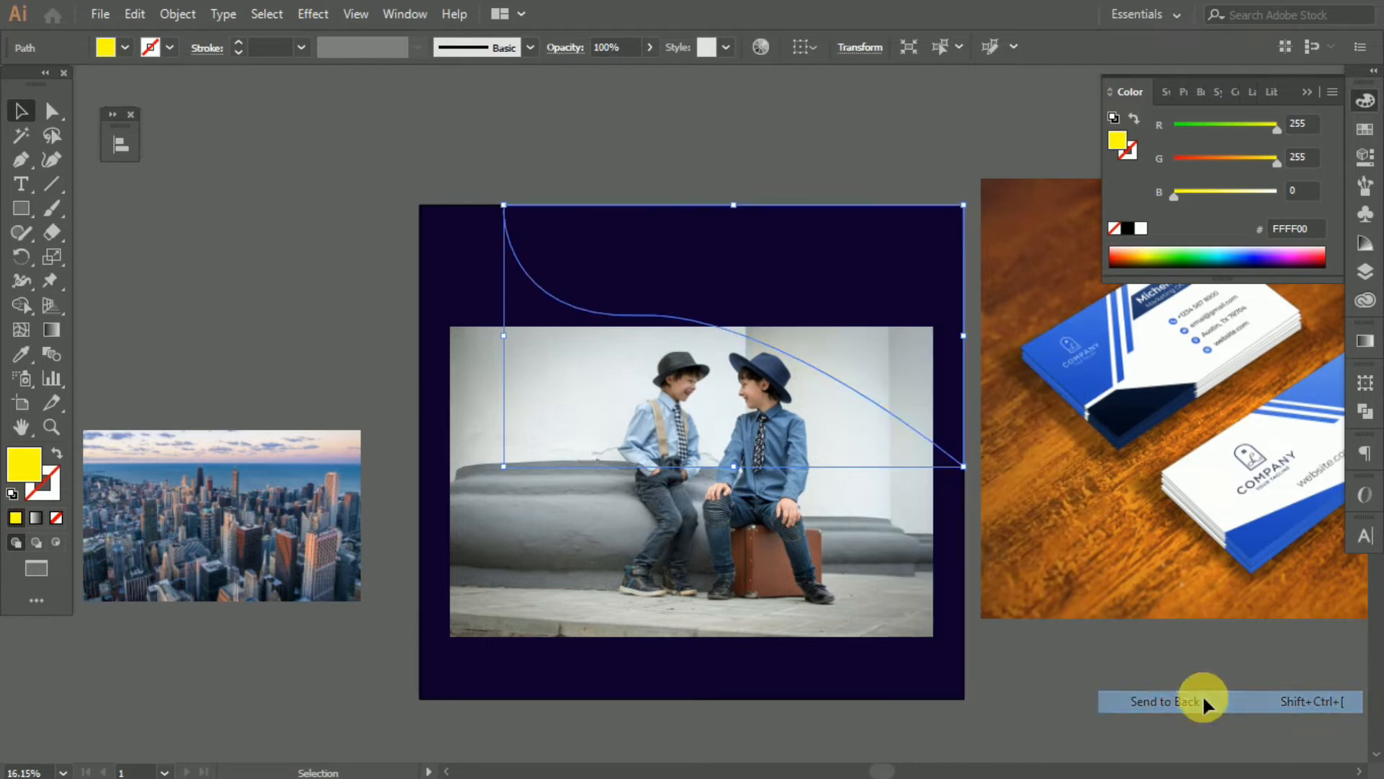
{"action": "right_click", "coordinate": [743, 247]}
{"action": "mouse_move", "coordinate": [816, 564]}
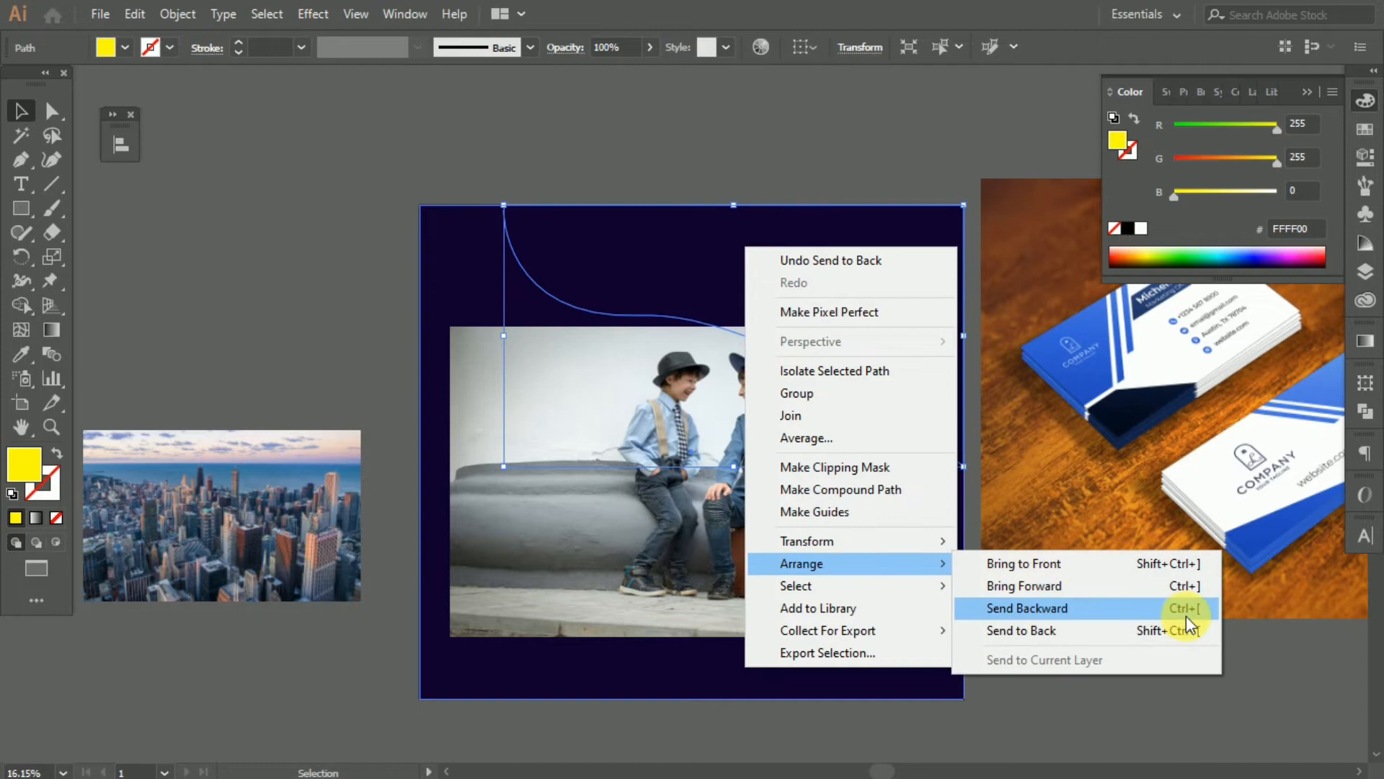
{"action": "left_click", "coordinate": [1085, 564]}
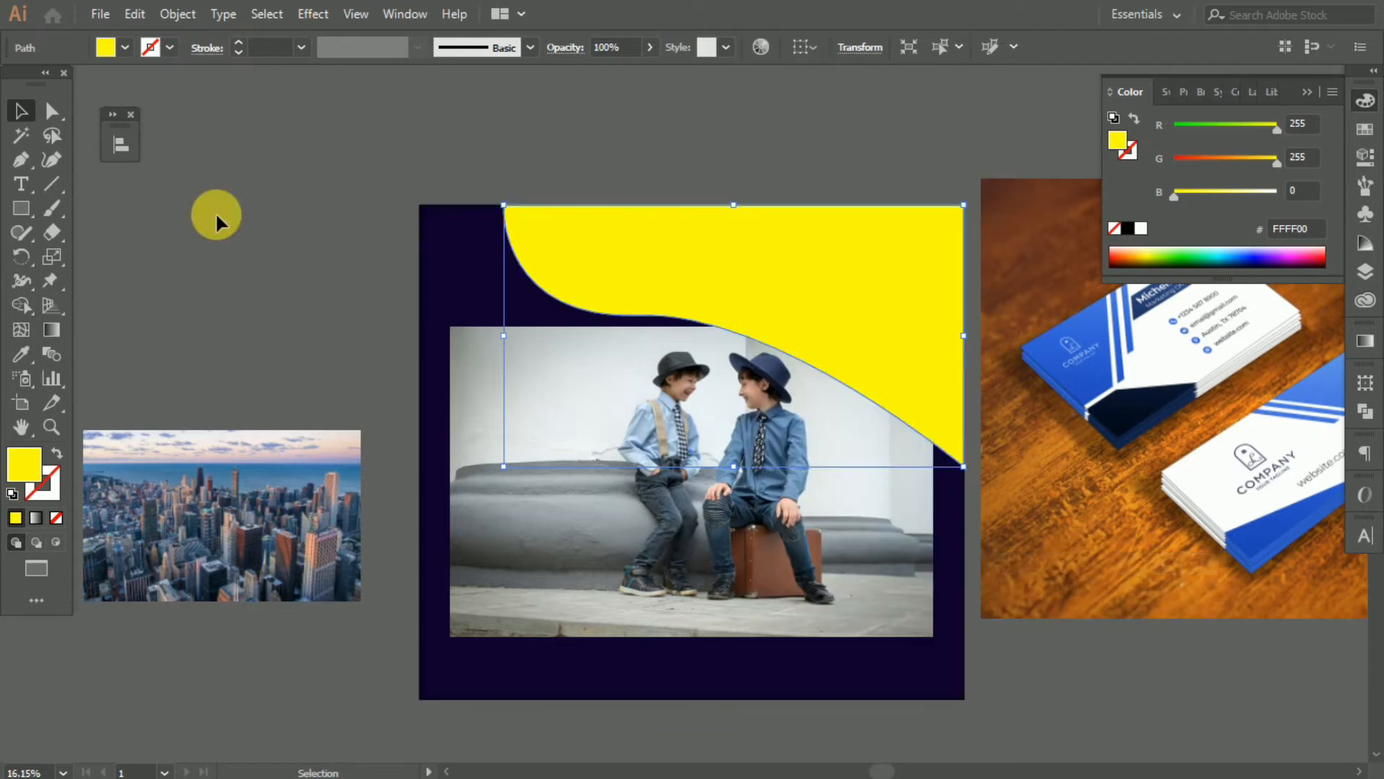
Move the children photo back up behind the yellow shape, aligned with the artboard's top edge, to span the whole shape.
{"action": "left_click", "coordinate": [253, 207]}
{"action": "left_click_drag", "start_coordinate": [770, 485], "coordinate": [798, 409]}
{"action": "left_click_drag", "start_coordinate": [733, 457], "coordinate": [733, 455]}
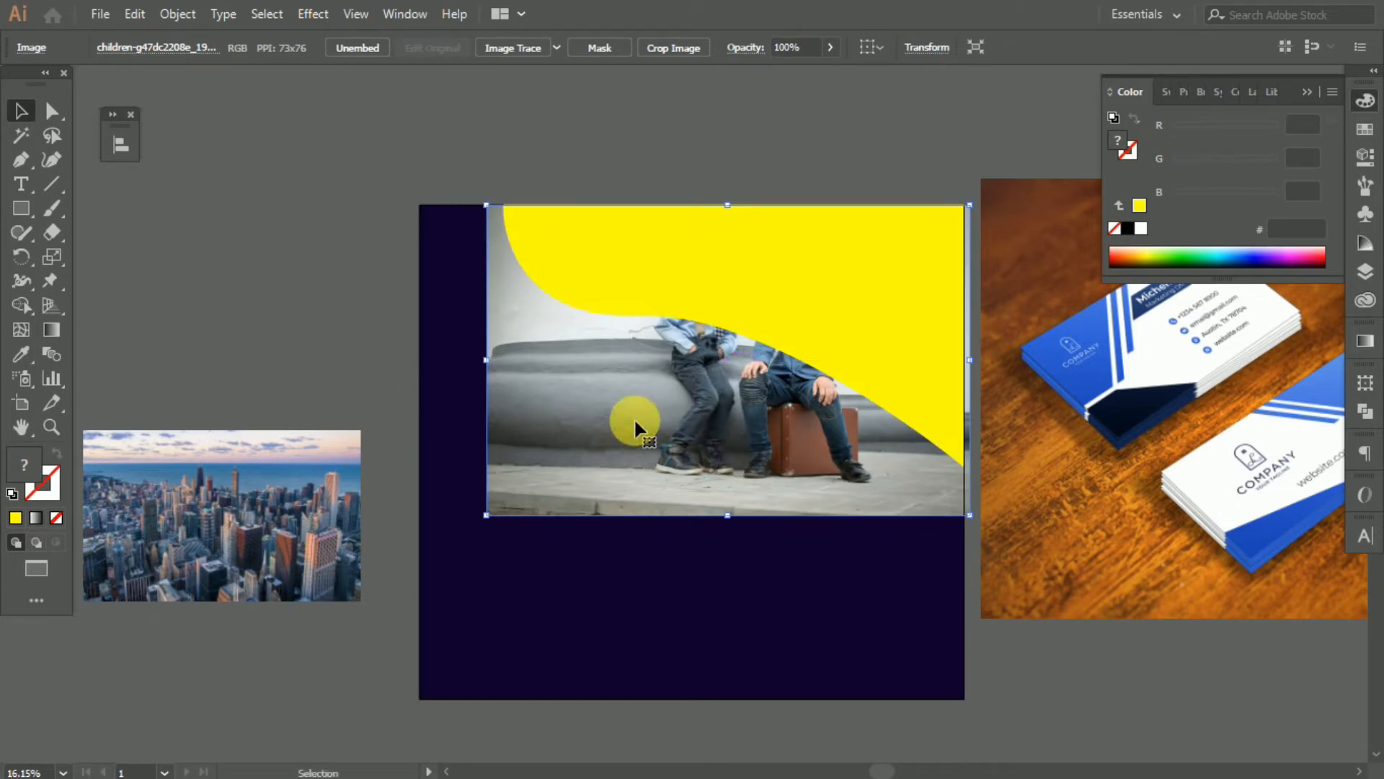
Select the children photo together with the yellow shape and make a clipping mask from them.
{"action": "left_click", "coordinate": [561, 119]}
{"action": "left_click_drag", "start_coordinate": [561, 119], "coordinate": [694, 544]}
{"action": "left_click_drag", "start_coordinate": [216, 211], "coordinate": [336, 335]}
{"action": "left_click", "coordinate": [552, 396]}
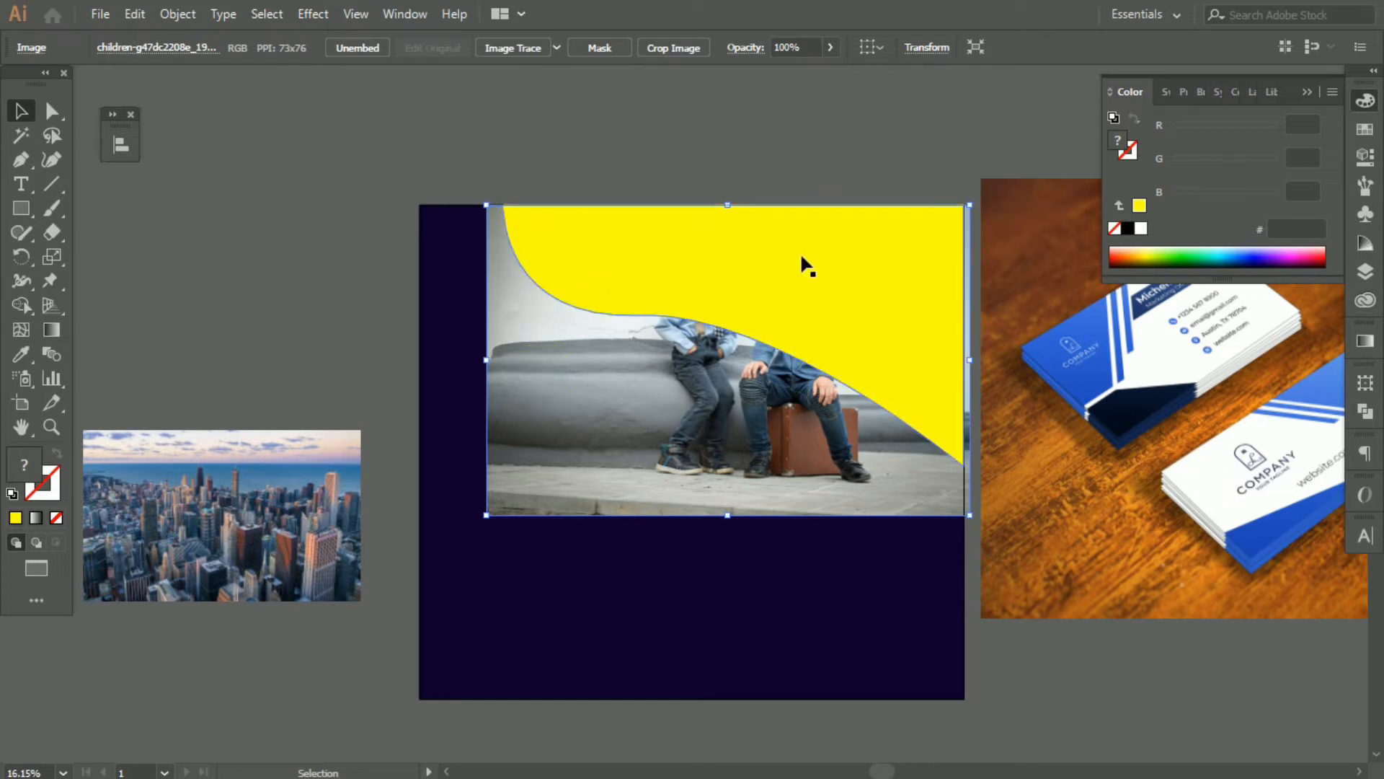
{"action": "left_click_drag", "start_coordinate": [708, 340], "coordinate": [755, 362]}
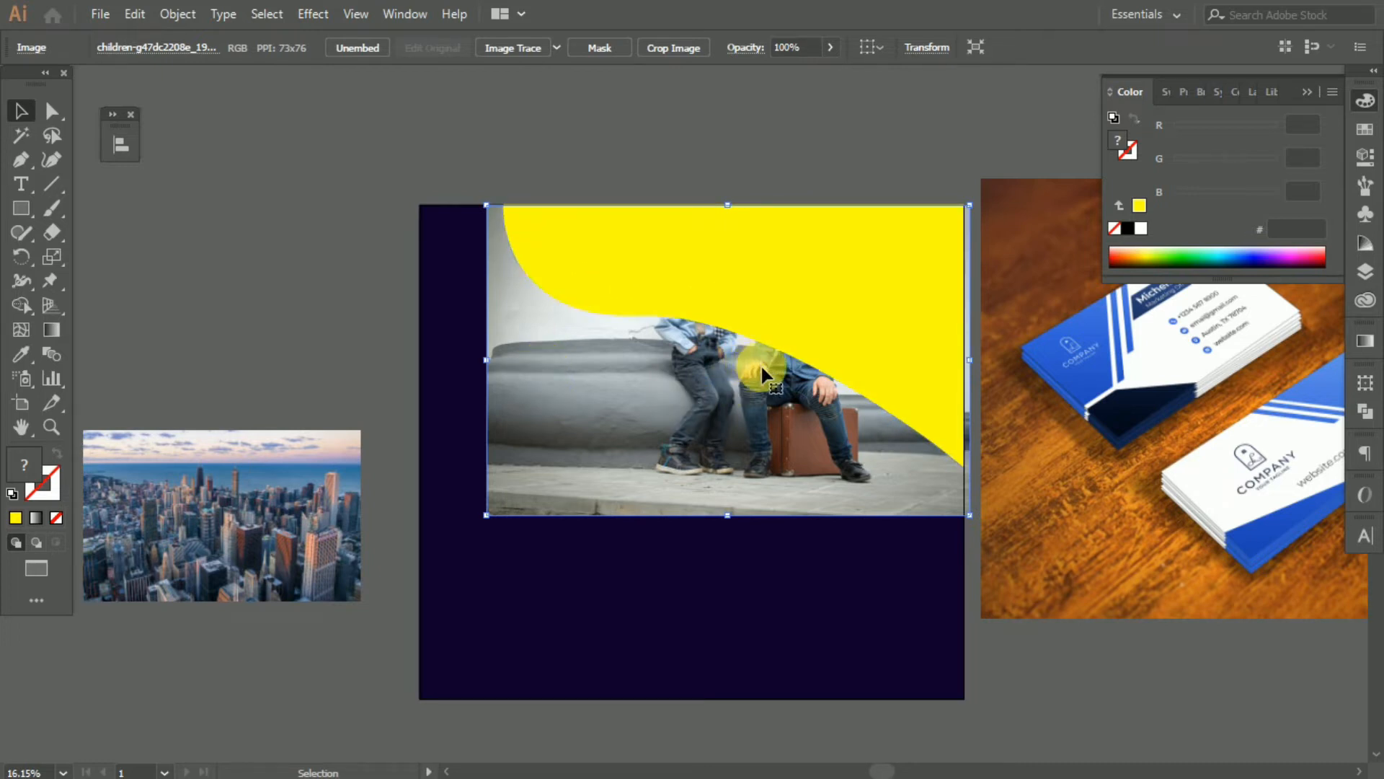
{"action": "left_click", "coordinate": [798, 312], "text": "shift"}
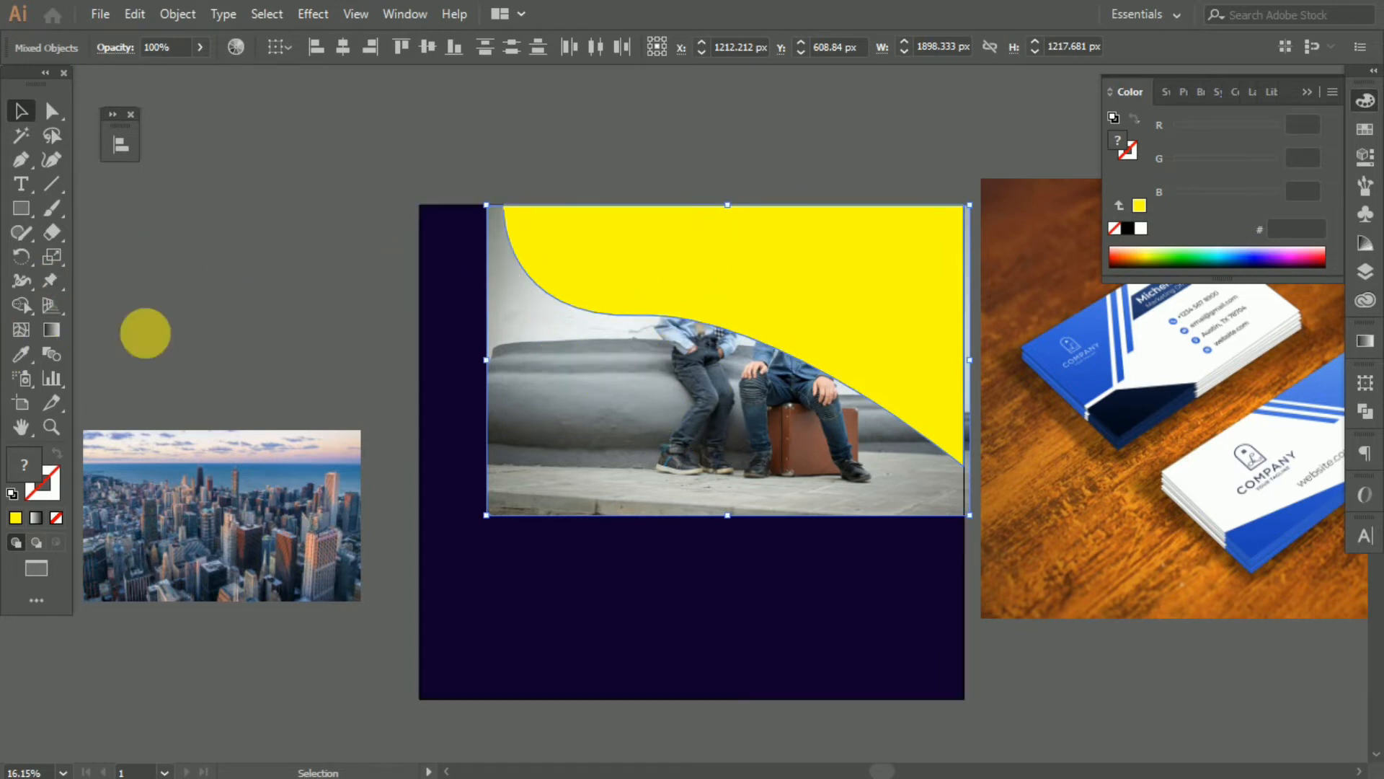
{"action": "right_click", "coordinate": [756, 292]}
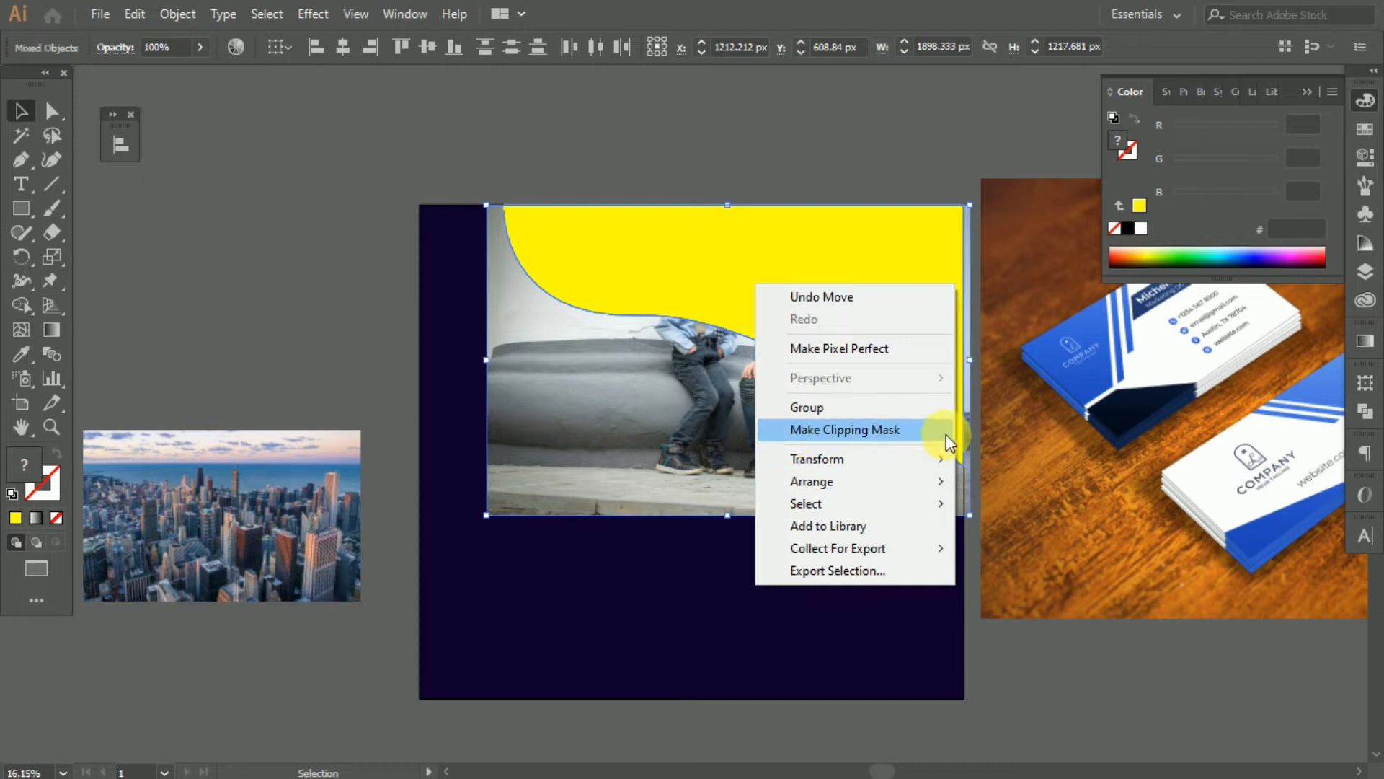
{"action": "left_click", "coordinate": [872, 432]}
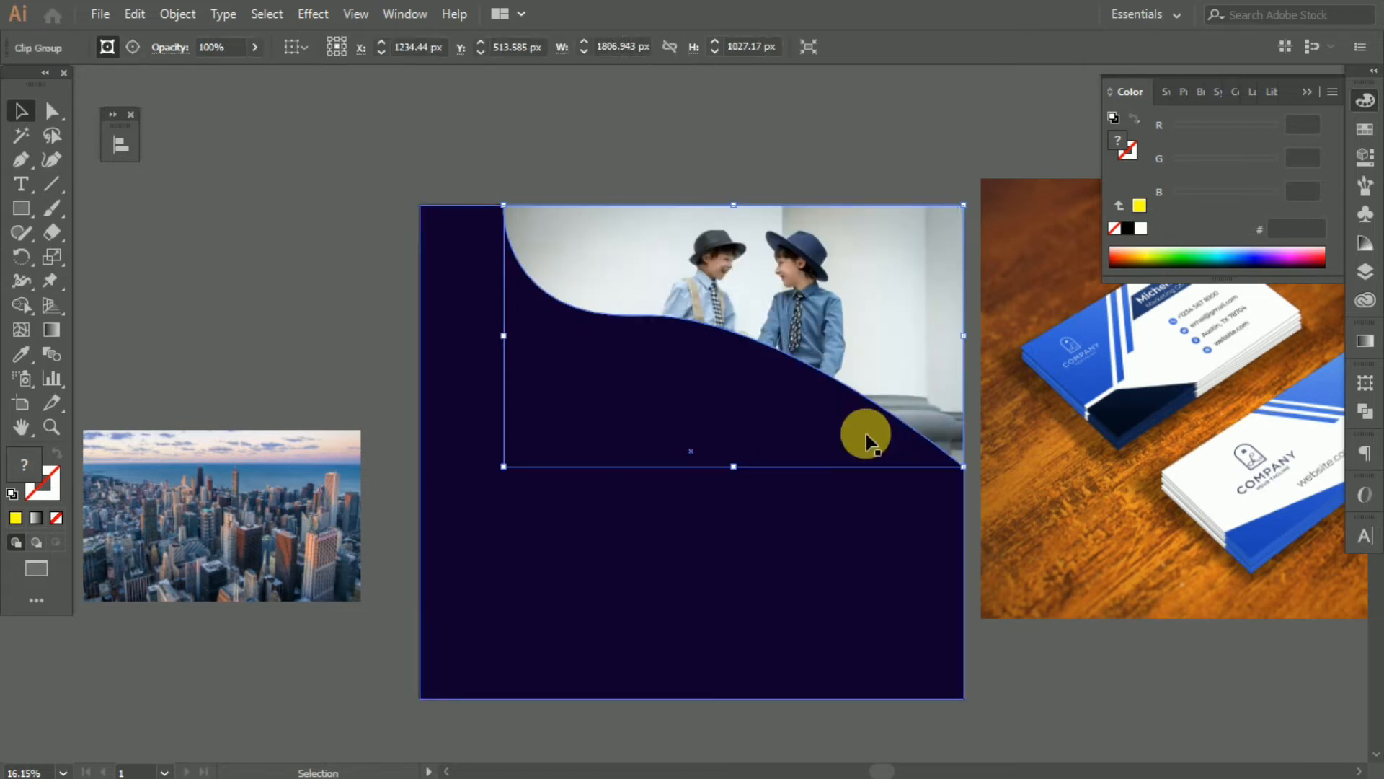
{"action": "left_click", "coordinate": [681, 126]}
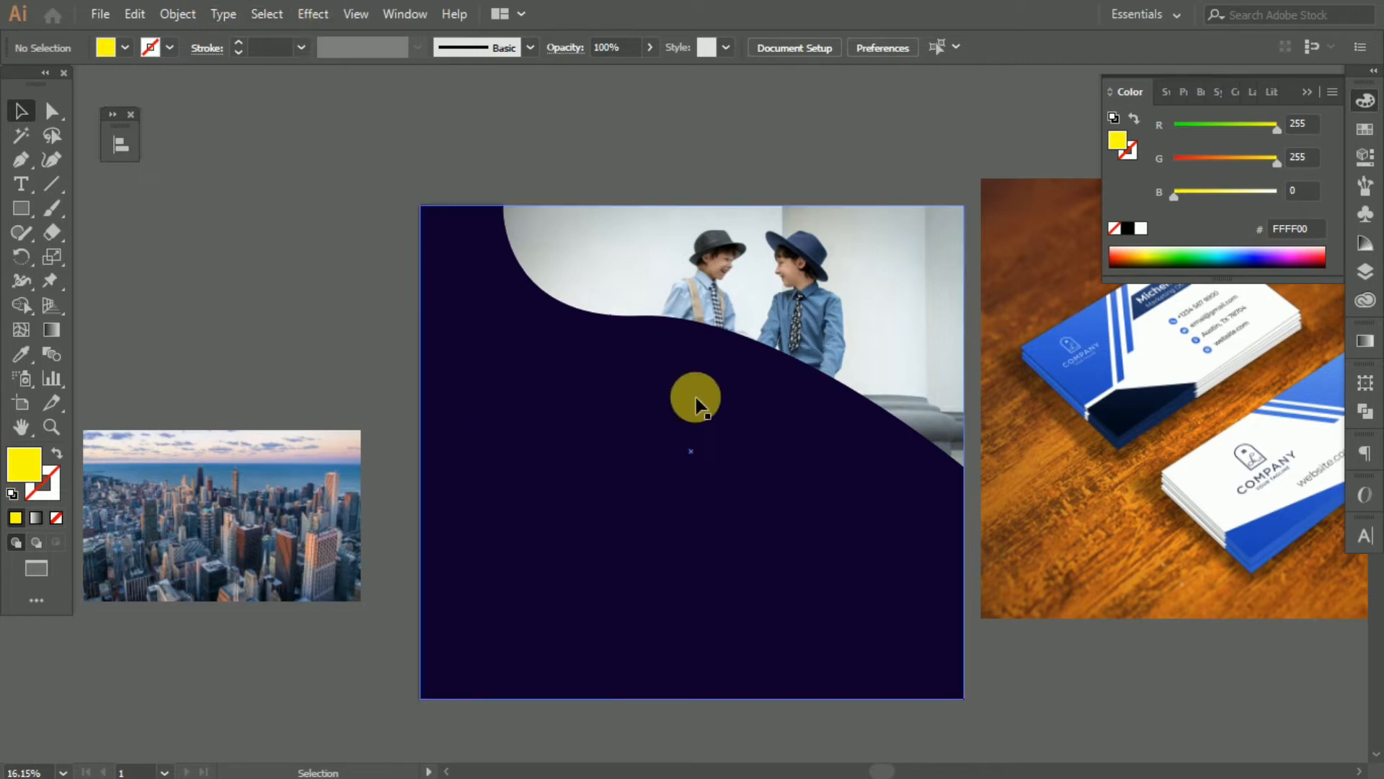
{"action": "scroll", "coordinate": [649, 410], "scroll_direction": "down", "scroll_amount": 1}
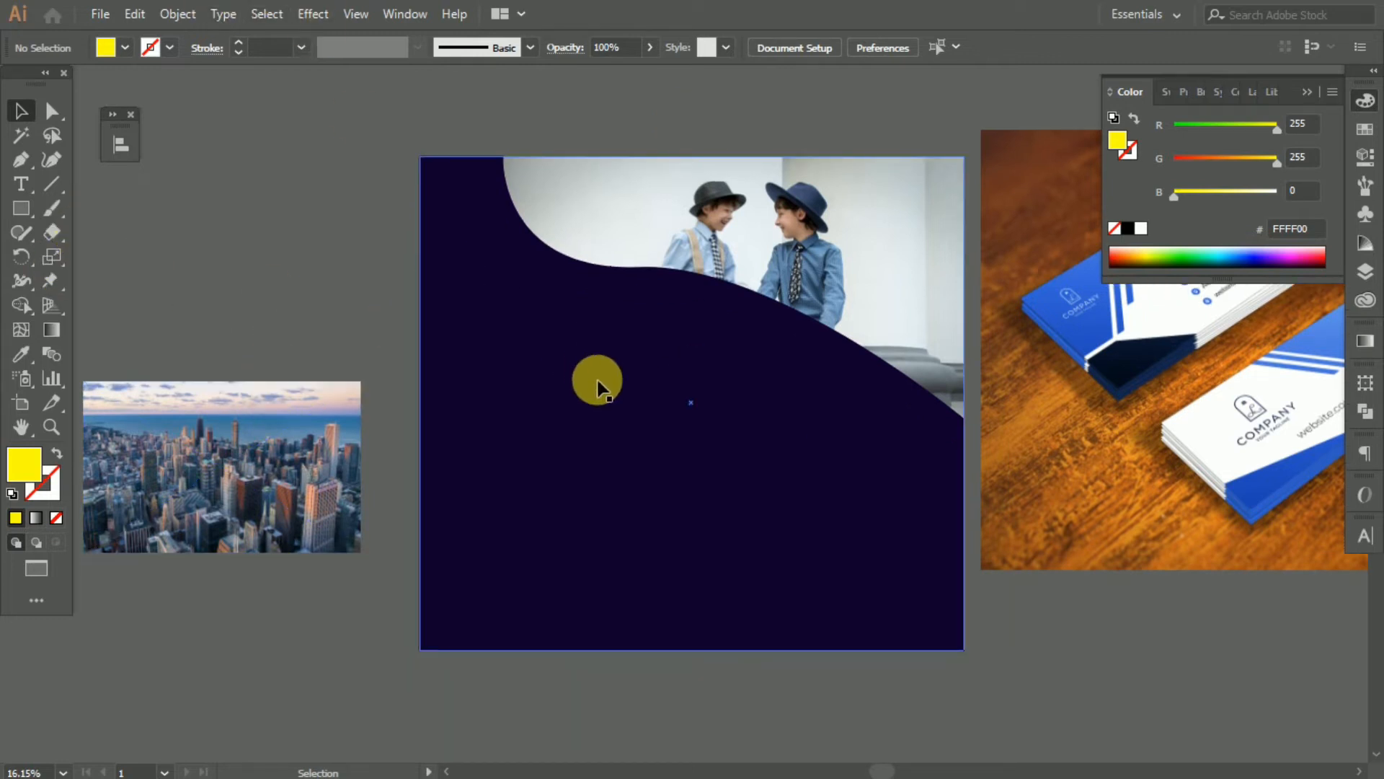
{"action": "scroll", "coordinate": [555, 400], "scroll_direction": "down", "scroll_amount": 2}
{"action": "scroll", "coordinate": [516, 426], "scroll_direction": "up", "scroll_amount": 2}
{"action": "left_click_drag", "start_coordinate": [396, 142], "coordinate": [673, 479]}
{"action": "left_click_drag", "start_coordinate": [717, 374], "coordinate": [423, 253]}
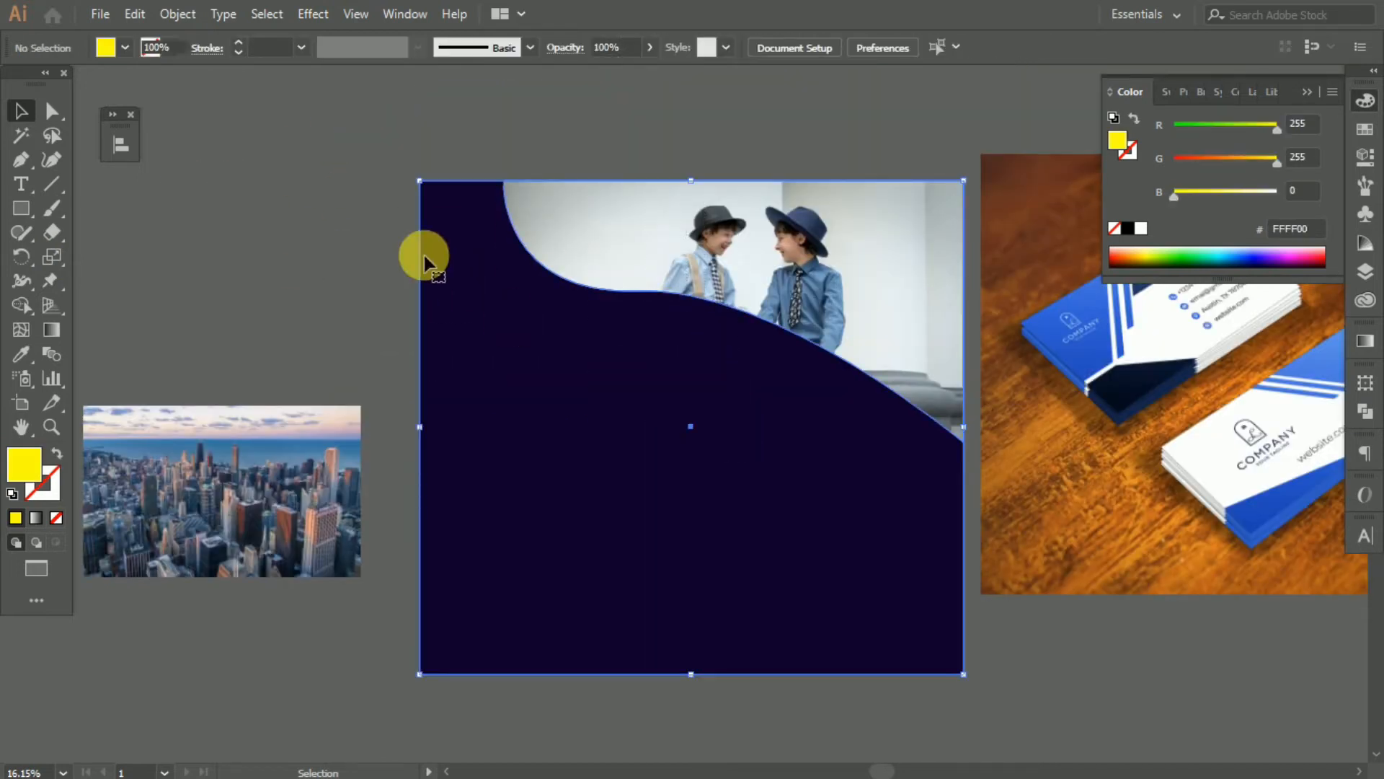
{"action": "scroll", "coordinate": [447, 274], "scroll_direction": "up", "scroll_amount": 2}
{"action": "scroll", "coordinate": [417, 457], "scroll_direction": "down", "scroll_amount": 3}
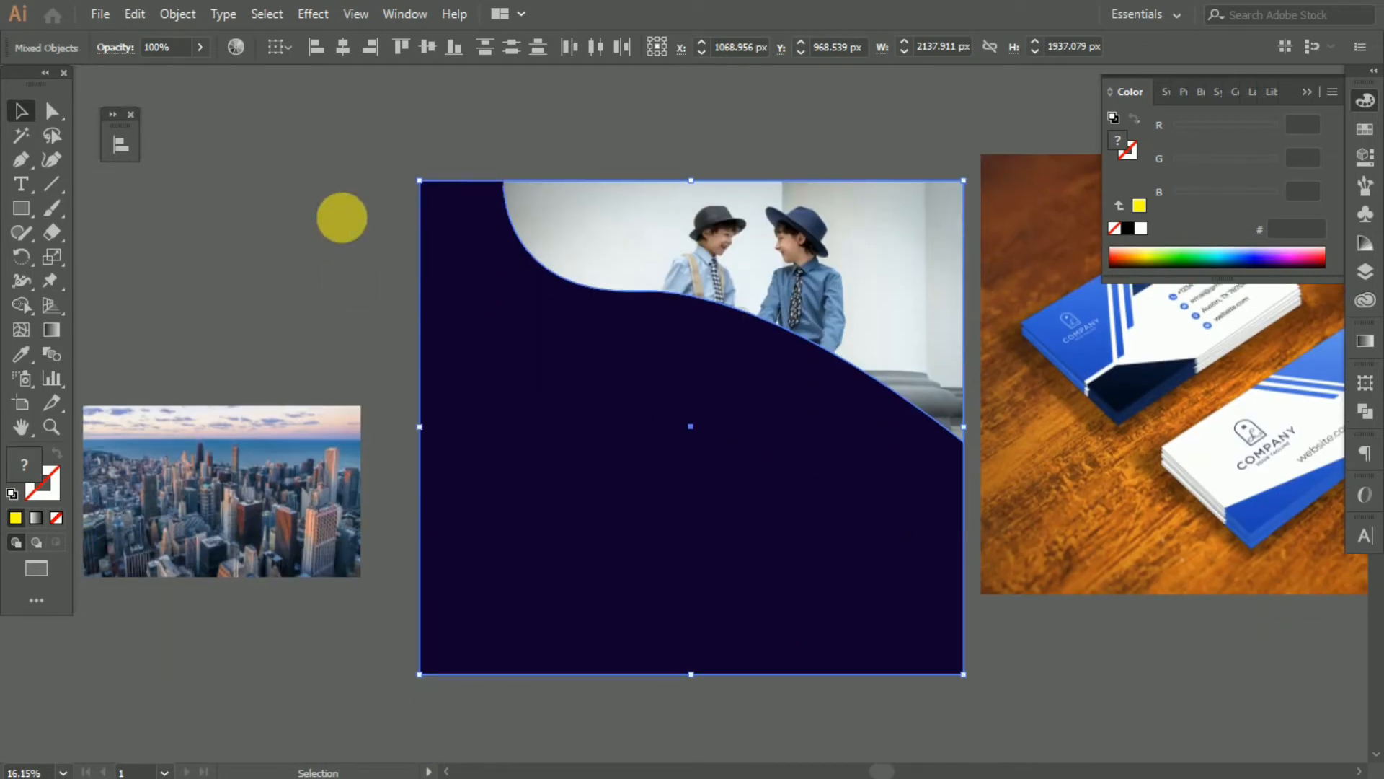
{"action": "left_click", "coordinate": [339, 216]}
Move the city skyline image onto the artboard and enlarge it to cover the whole navy background.
{"action": "scroll", "coordinate": [523, 434], "scroll_direction": "down", "scroll_amount": 3}
{"action": "left_click_drag", "start_coordinate": [303, 367], "coordinate": [261, 305]}
{"action": "left_click_drag", "start_coordinate": [196, 374], "coordinate": [569, 210]}
{"action": "left_click_drag", "start_coordinate": [698, 272], "coordinate": [962, 601]}
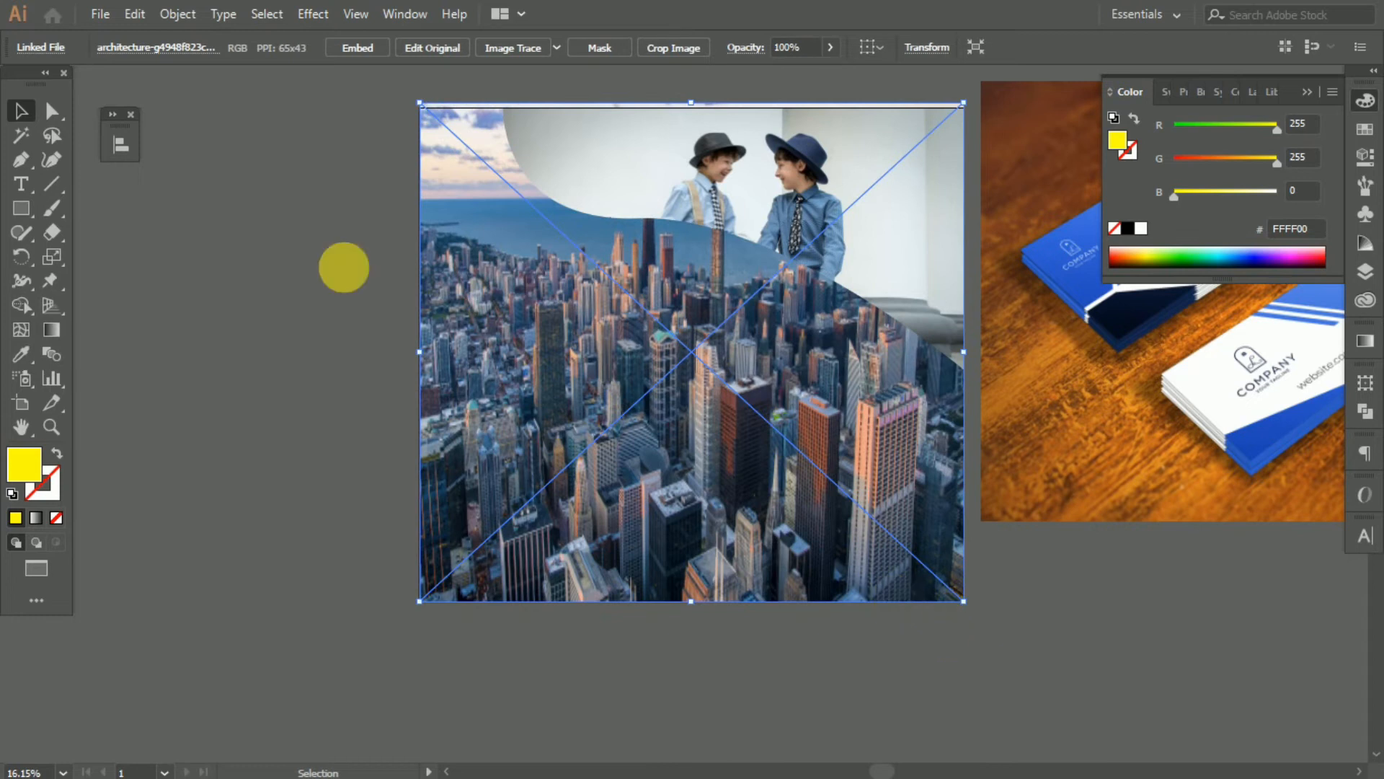
Set the skyline image's opacity to 7% and deselect it.
{"action": "left_click", "coordinate": [831, 48]}
{"action": "left_click_drag", "start_coordinate": [759, 83], "coordinate": [758, 81]}
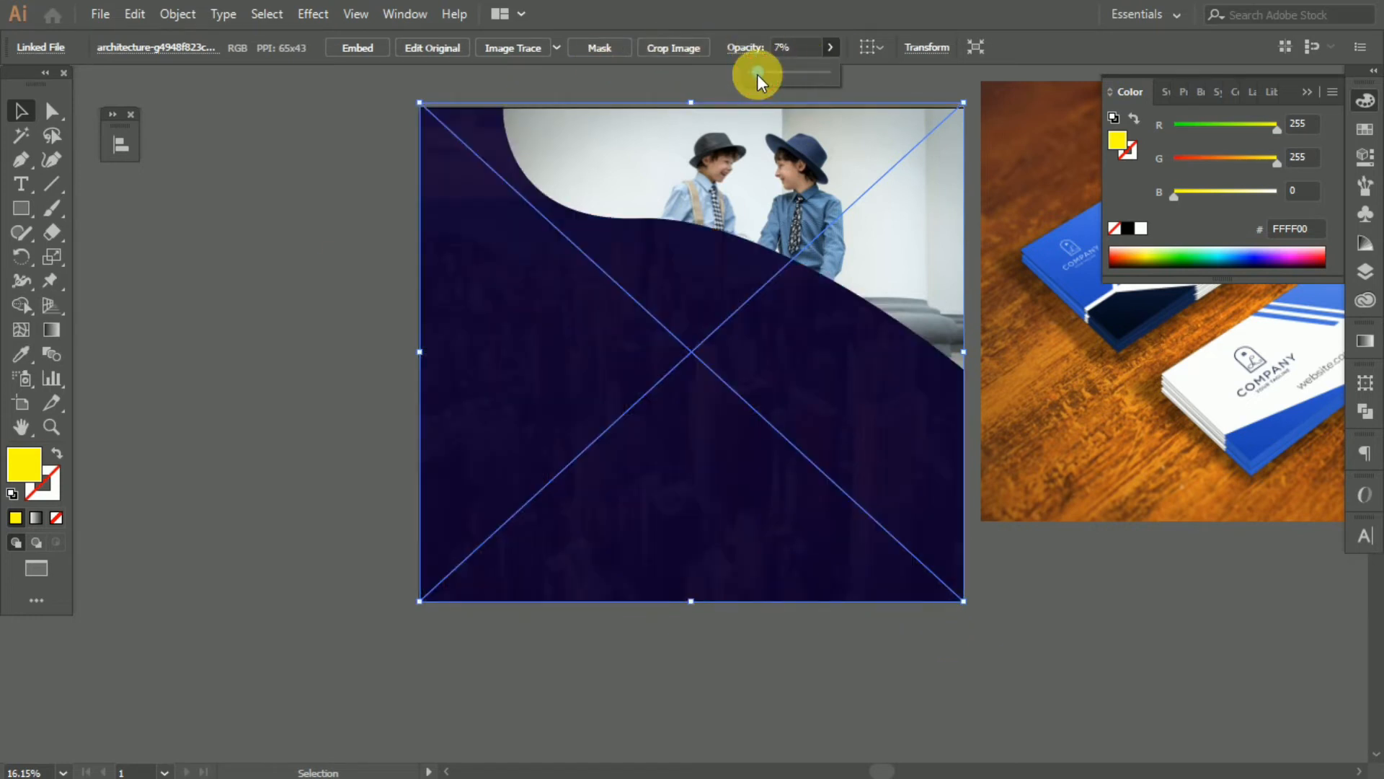
{"action": "scroll", "coordinate": [1134, 559], "scroll_direction": "down", "scroll_amount": 3}
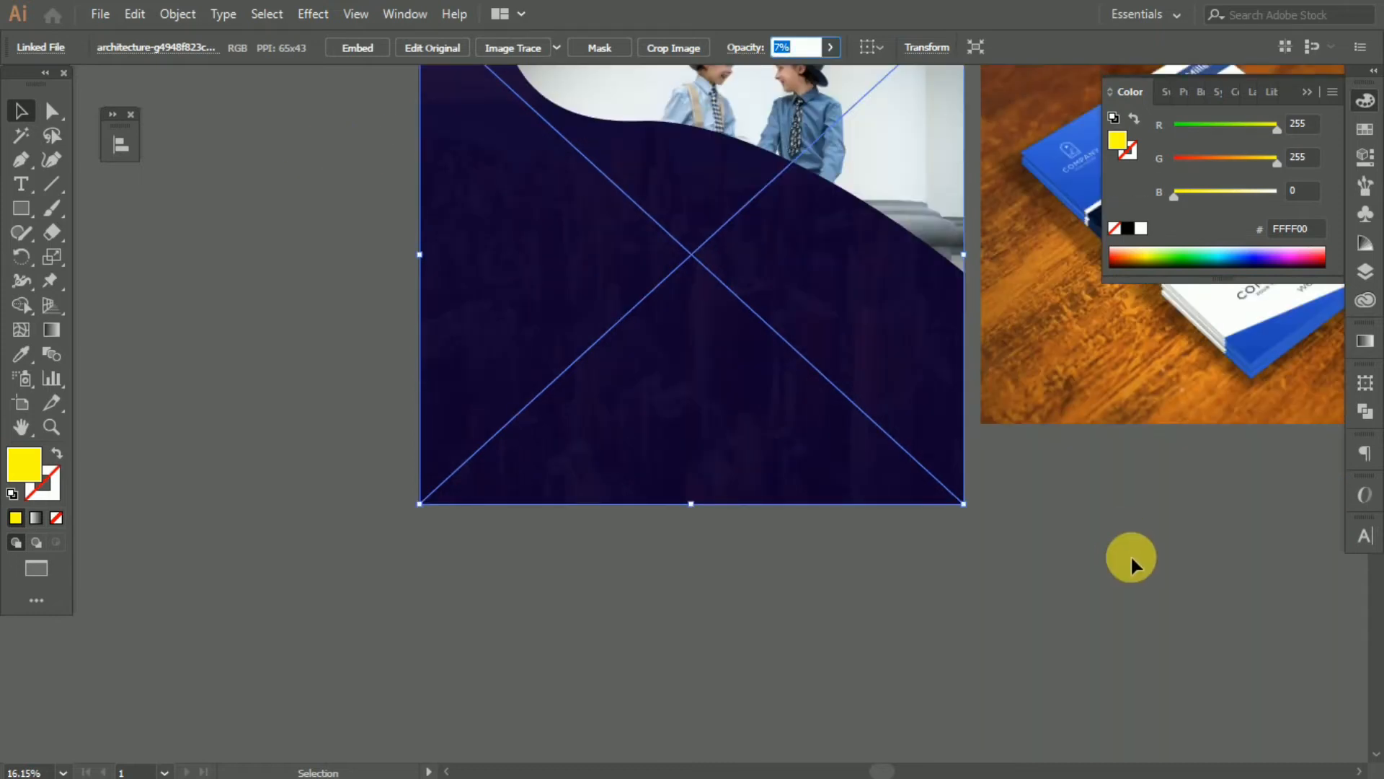
{"action": "left_click", "coordinate": [1035, 577]}
{"action": "scroll", "coordinate": [1035, 577], "scroll_direction": "up", "scroll_amount": 3}
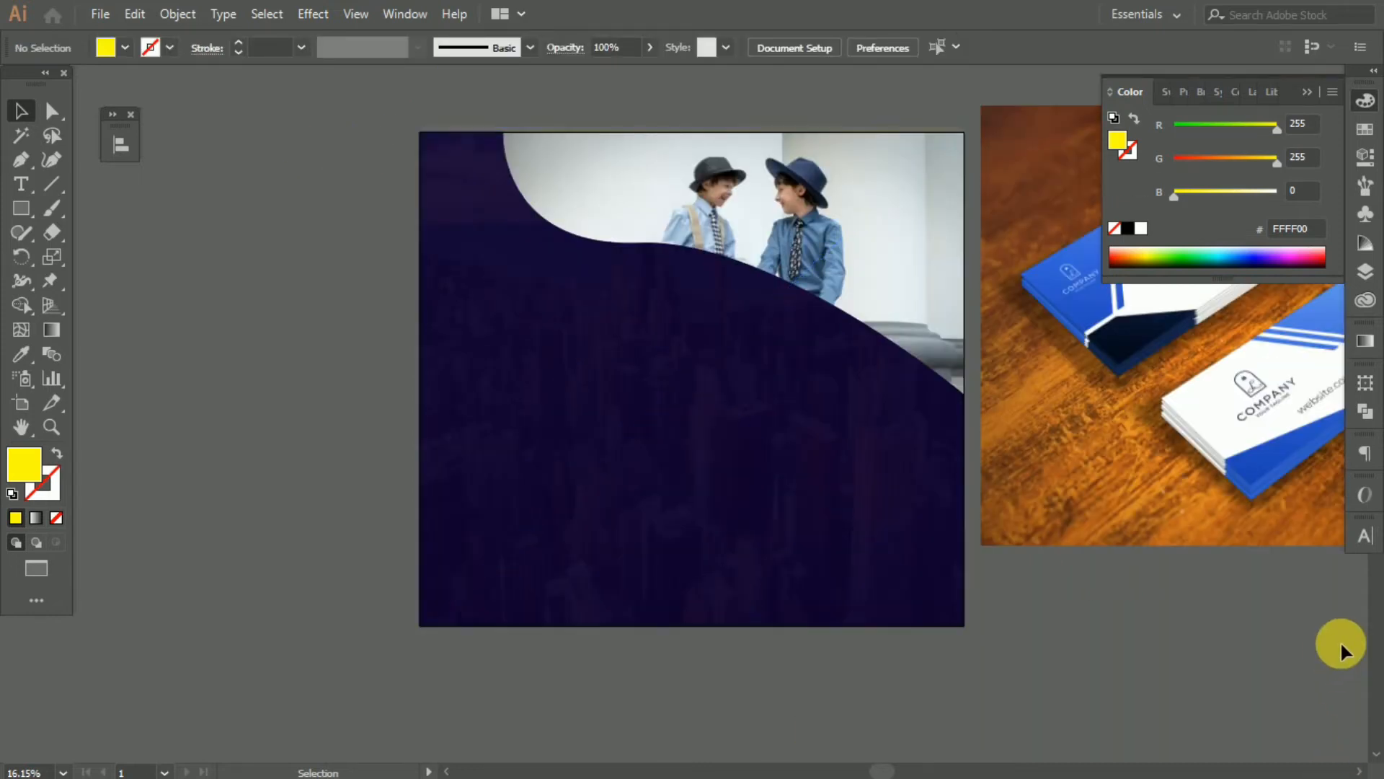
Move the faded skyline image off the artboard onto the pasteboard at its left and embed it.
{"action": "left_click_drag", "start_coordinate": [828, 448], "coordinate": [223, 395]}
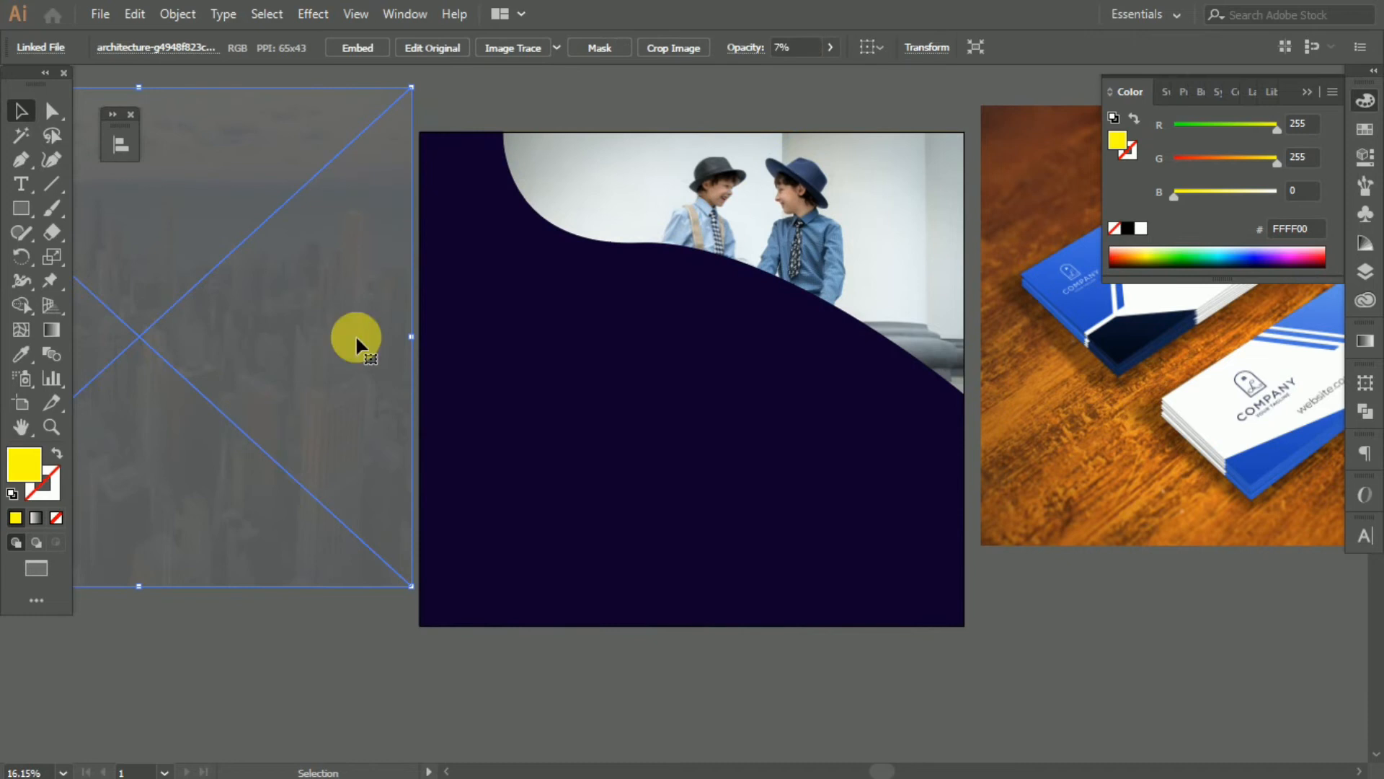
{"action": "left_click", "coordinate": [353, 46]}
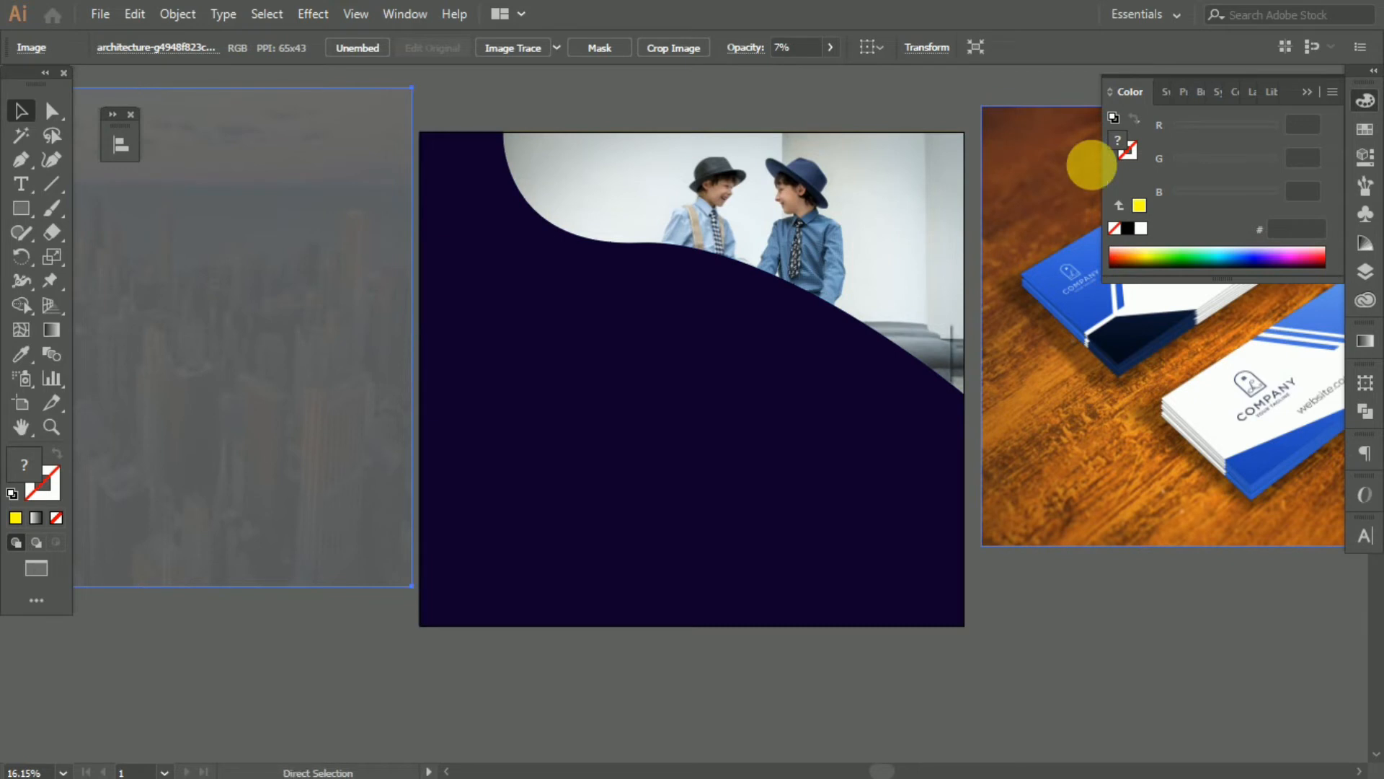
Close the document PSD (36).jpg without saving its changes.
{"action": "key", "text": "ctrl+w"}
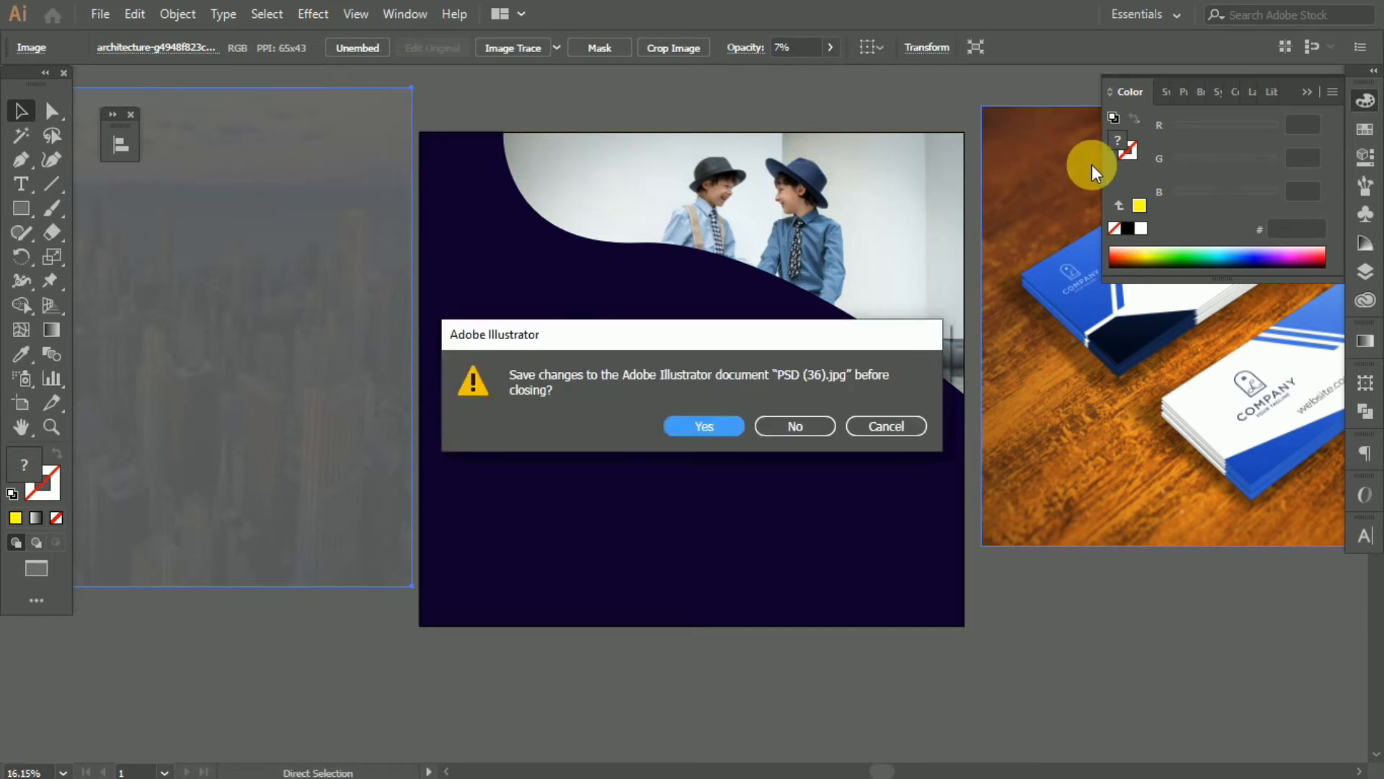
{"action": "left_click", "coordinate": [795, 426]}
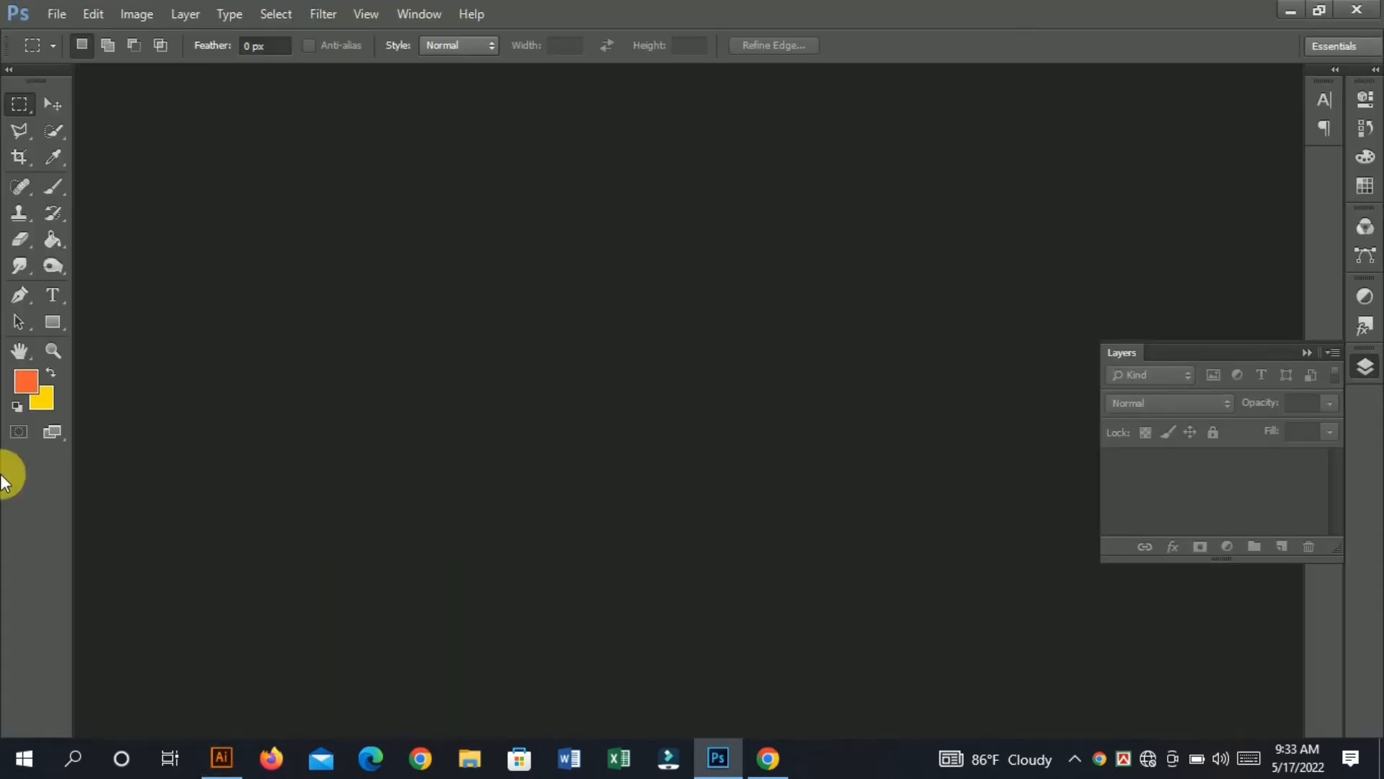
In Photoshop, create a white RGB document of 1807 x 1027 pixels at 72 pixels/inch and dock its window as a tab.
{"action": "left_click", "coordinate": [56, 15]}
{"action": "left_click", "coordinate": [63, 33]}
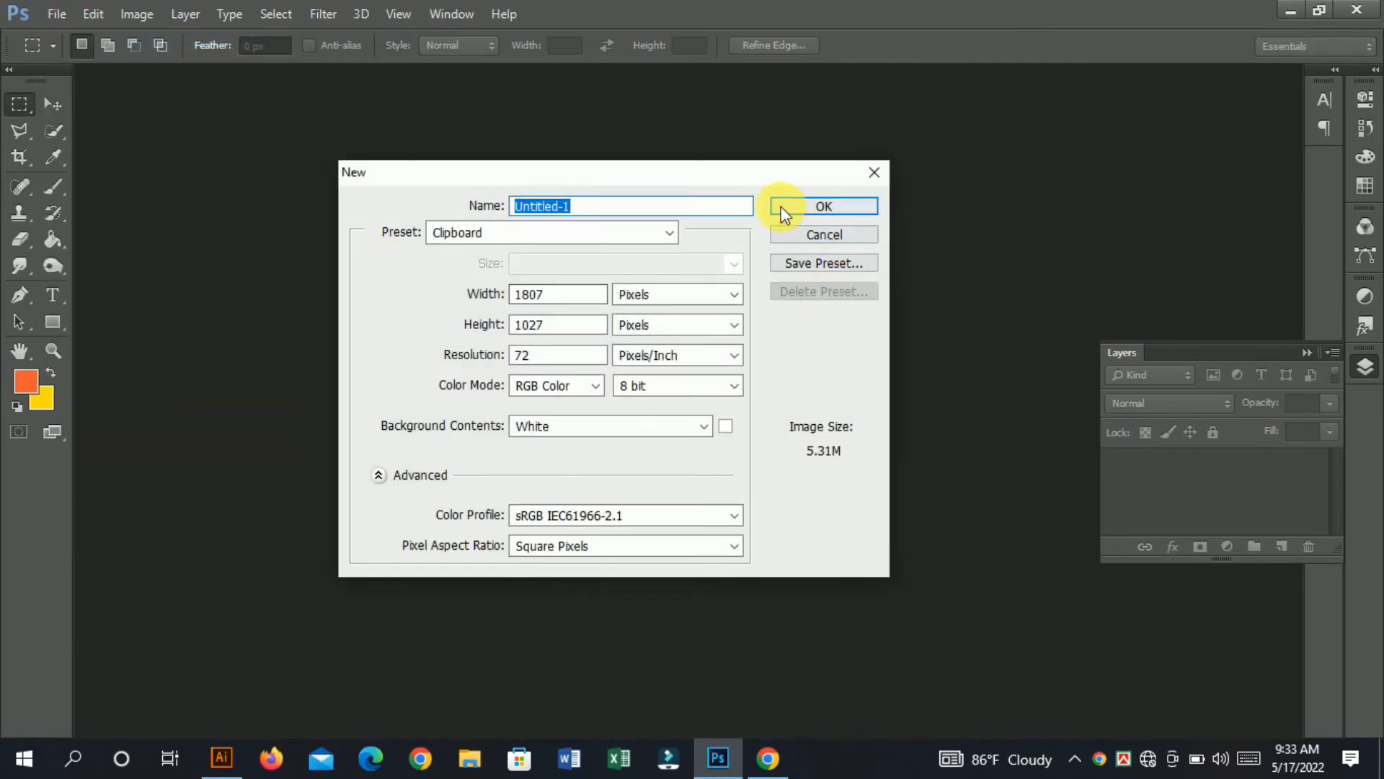
{"action": "left_click", "coordinate": [801, 209]}
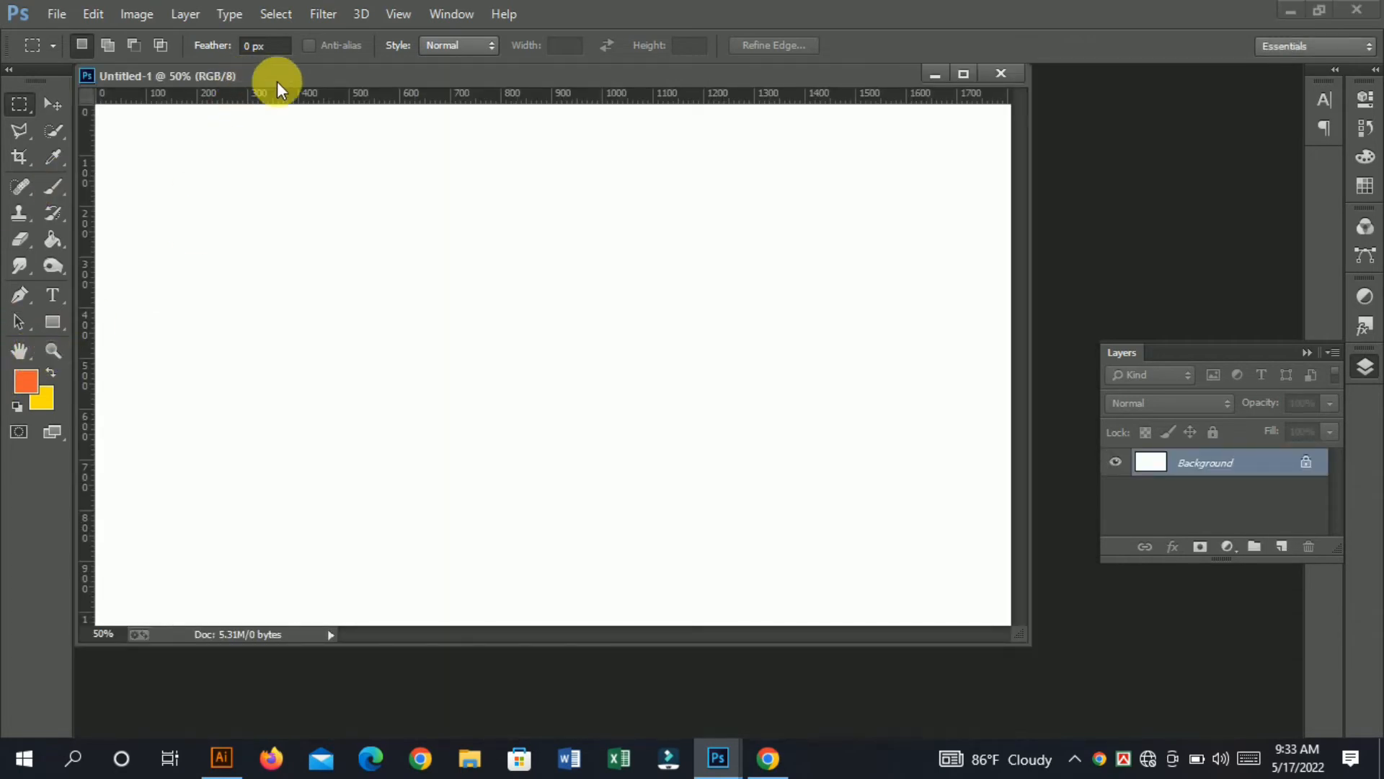
{"action": "left_click_drag", "start_coordinate": [276, 81], "coordinate": [356, 72]}
Fill the Background layer with the current yellow background colour.
{"action": "left_click", "coordinate": [52, 322]}
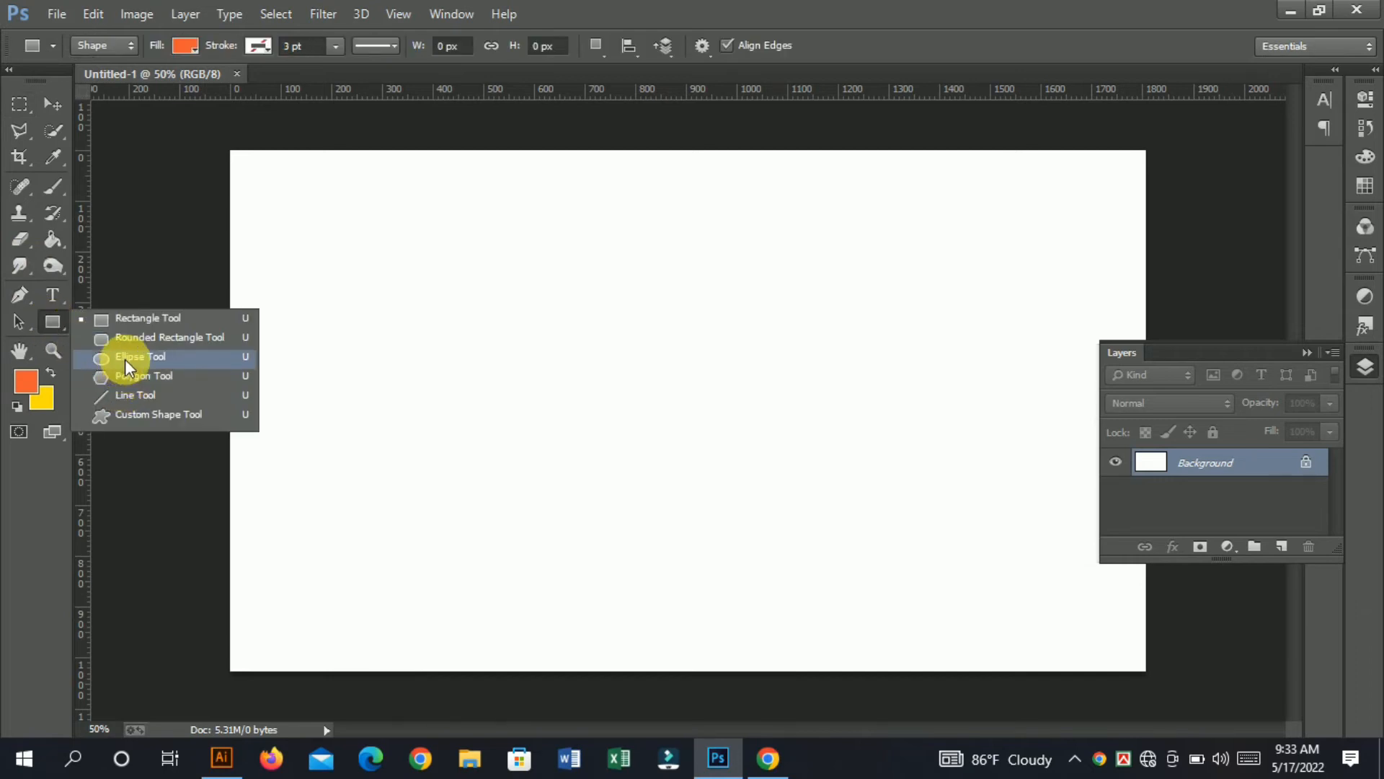
{"action": "left_click", "coordinate": [597, 343]}
{"action": "left_click", "coordinate": [597, 344]}
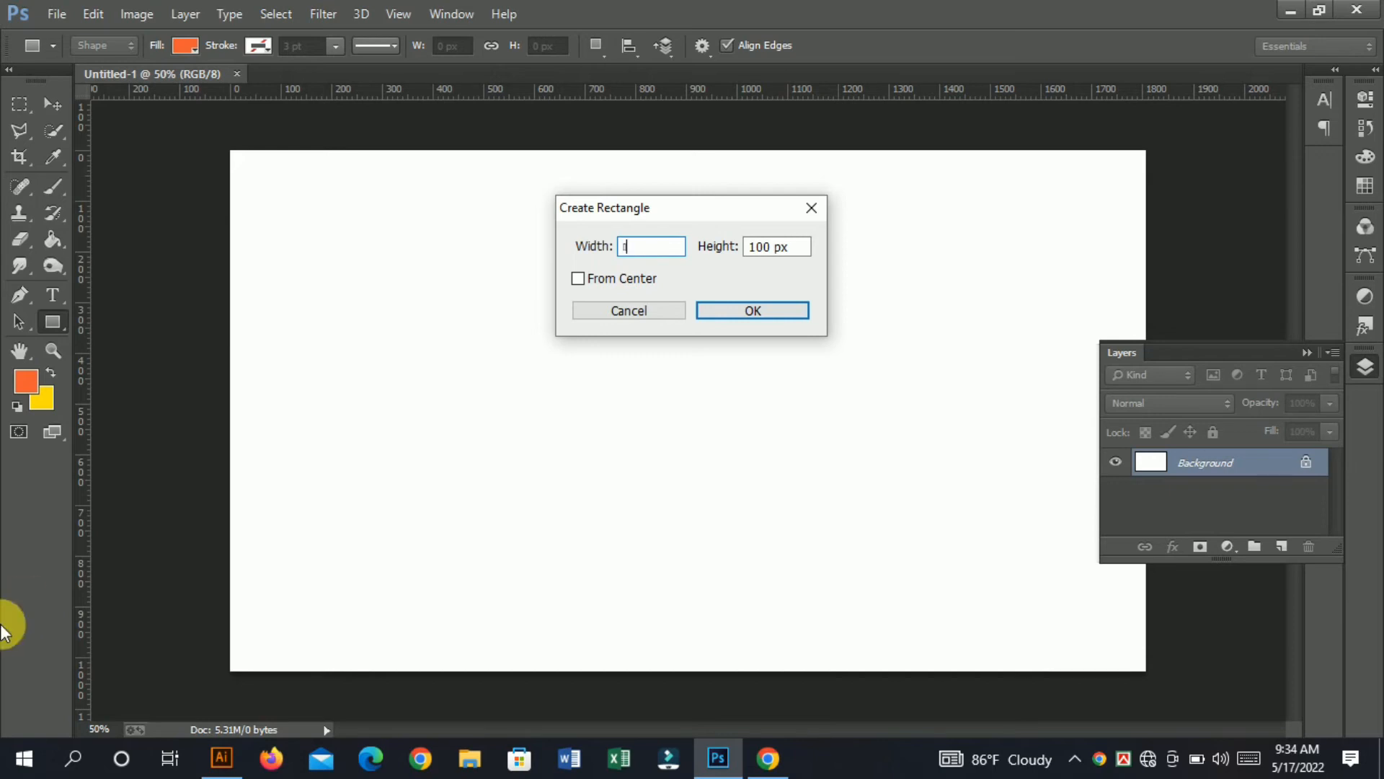
{"action": "left_click", "coordinate": [620, 310]}
{"action": "key", "text": "ctrl+BackSpace"}
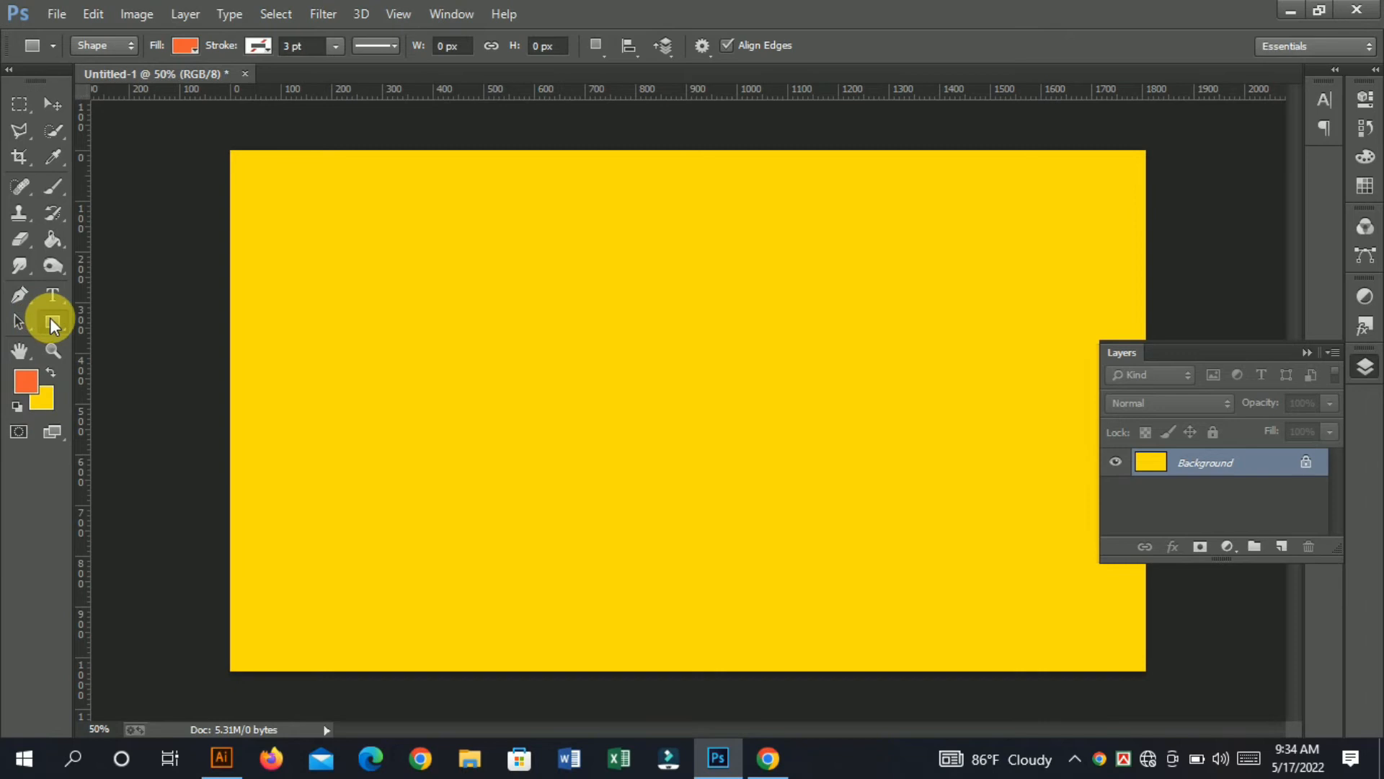
Set the background colour to dark navy 020240 and fill the Background layer with it.
{"action": "left_click", "coordinate": [36, 400]}
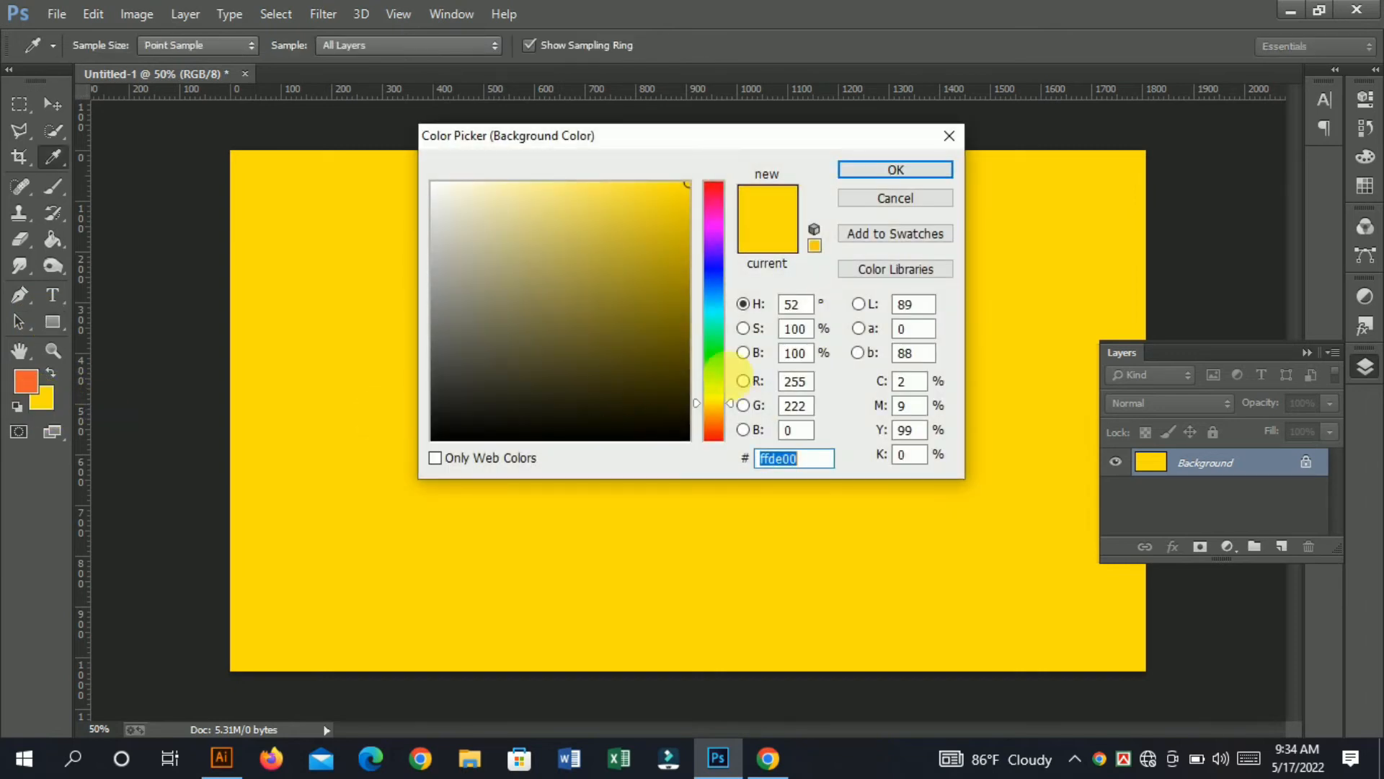
{"action": "type", "text": "0000ff"}
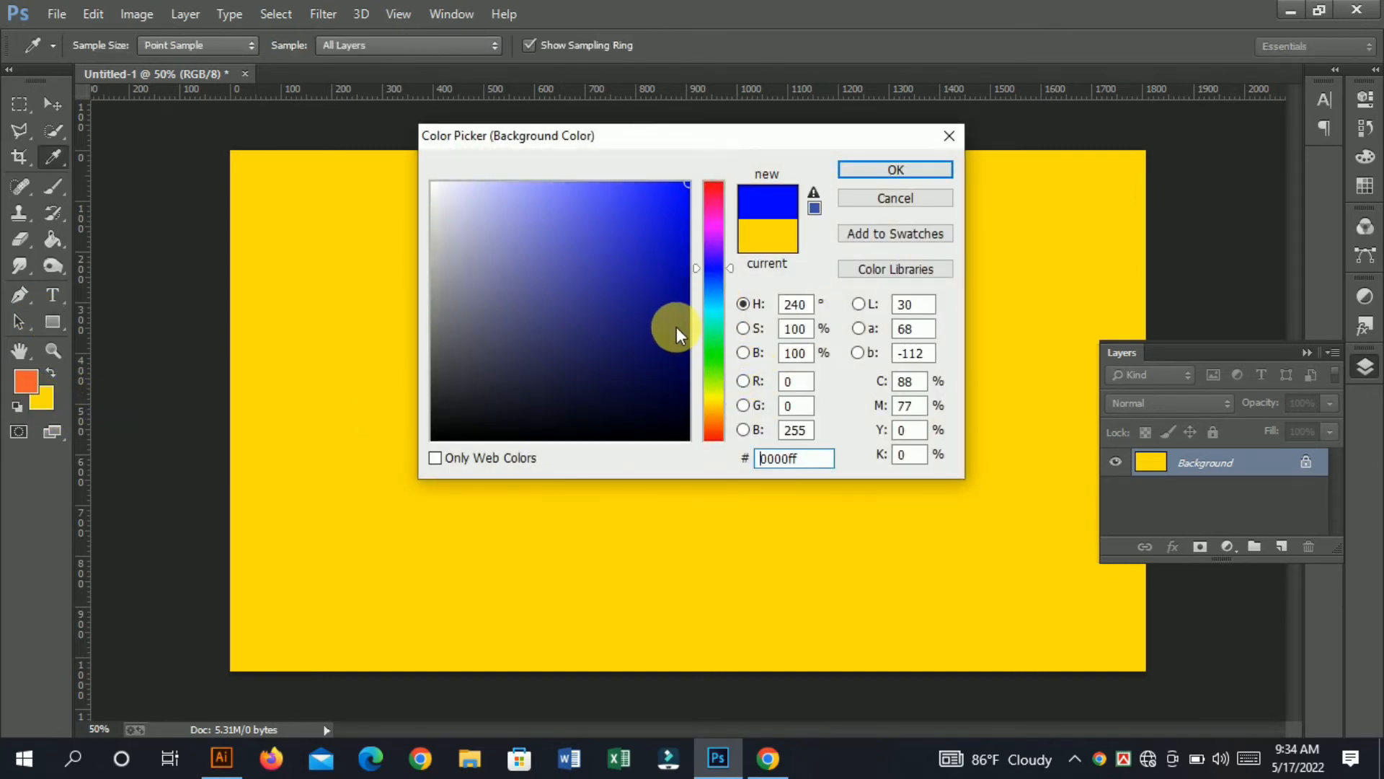
{"action": "left_click", "coordinate": [679, 375]}
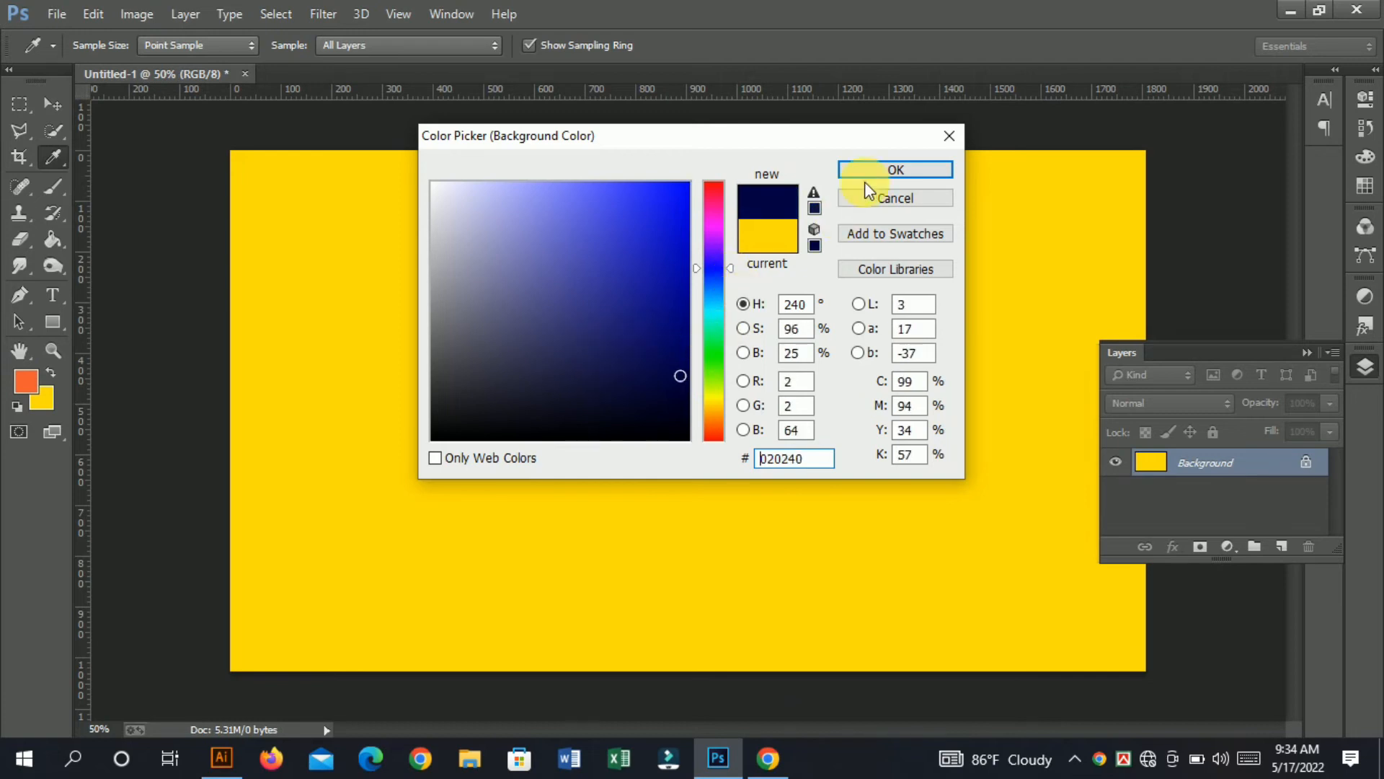
{"action": "left_click", "coordinate": [897, 167]}
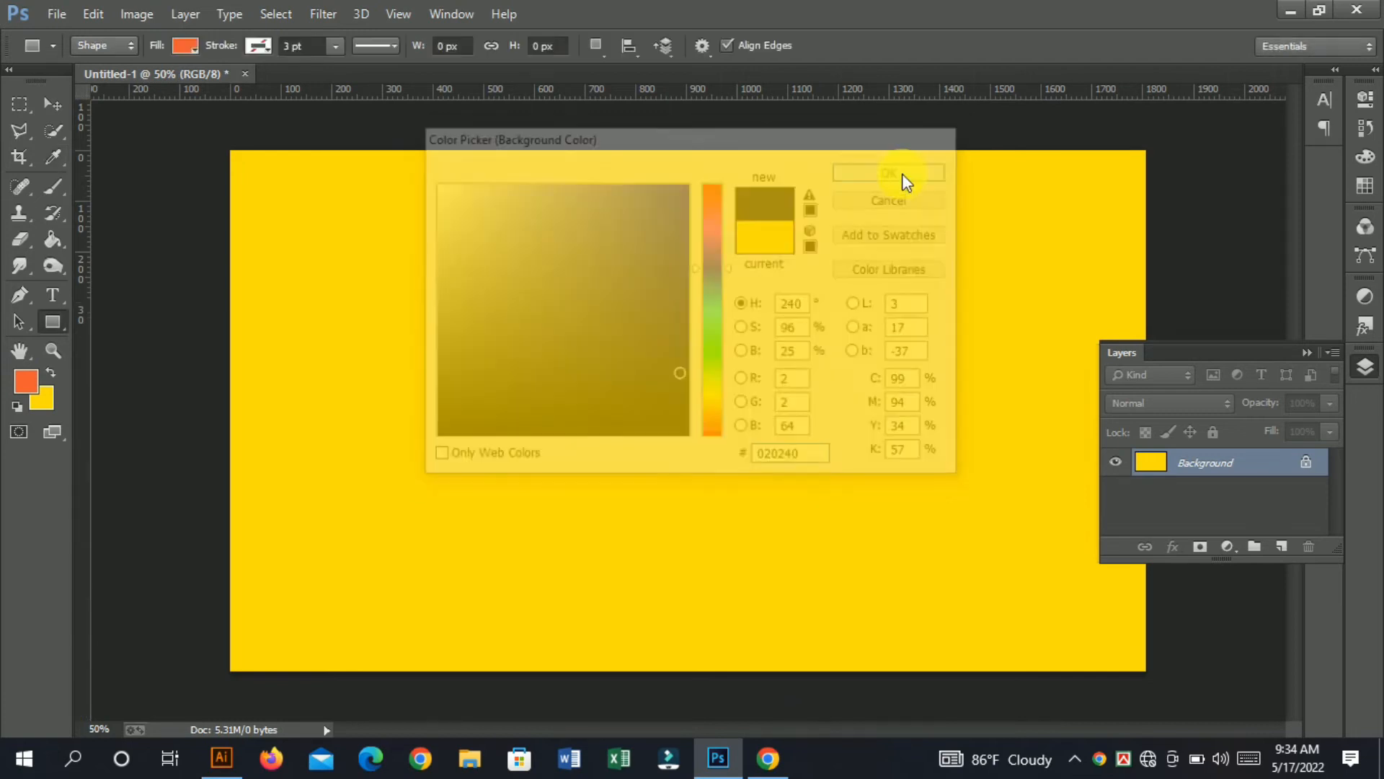
{"action": "left_click", "coordinate": [909, 167]}
{"action": "key", "text": "BackSpace"}
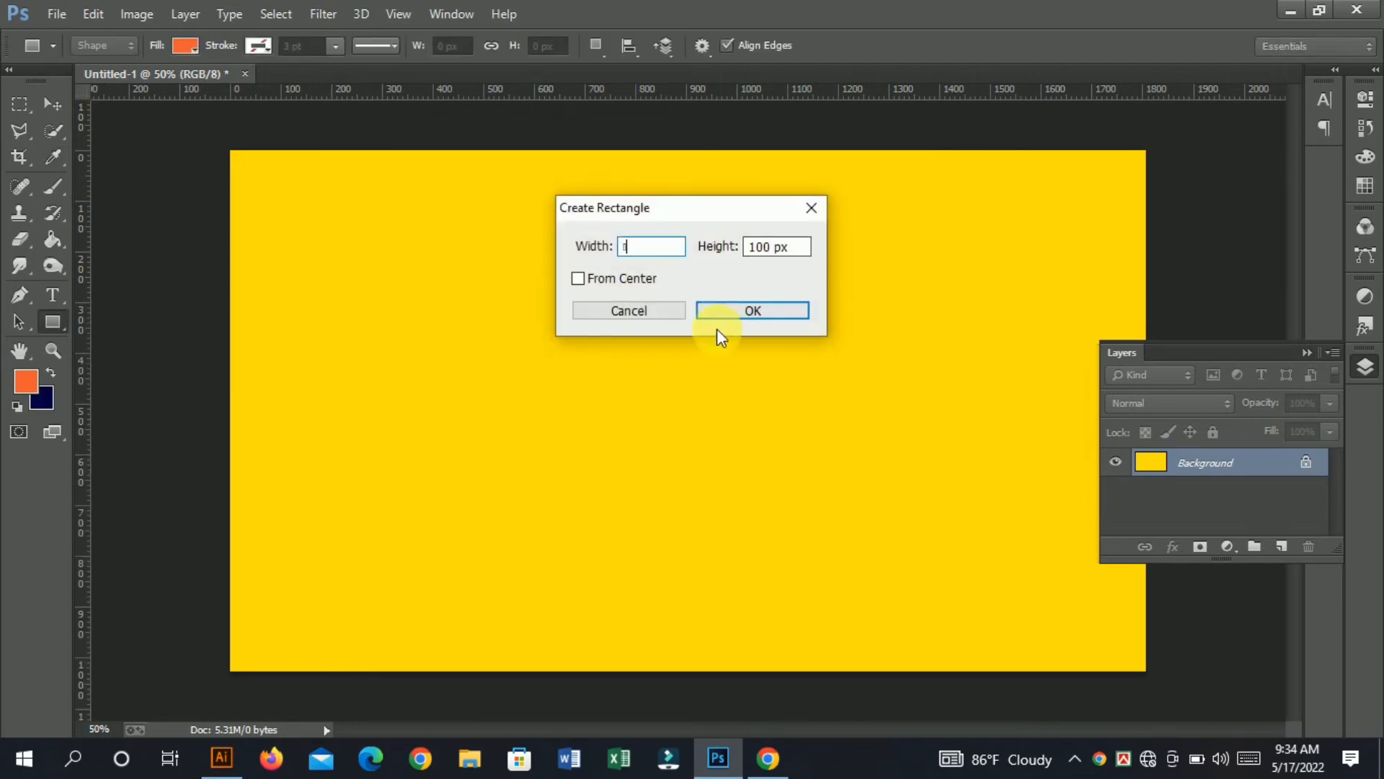
{"action": "left_click", "coordinate": [664, 313]}
{"action": "key", "text": "ctrl+BackSpace"}
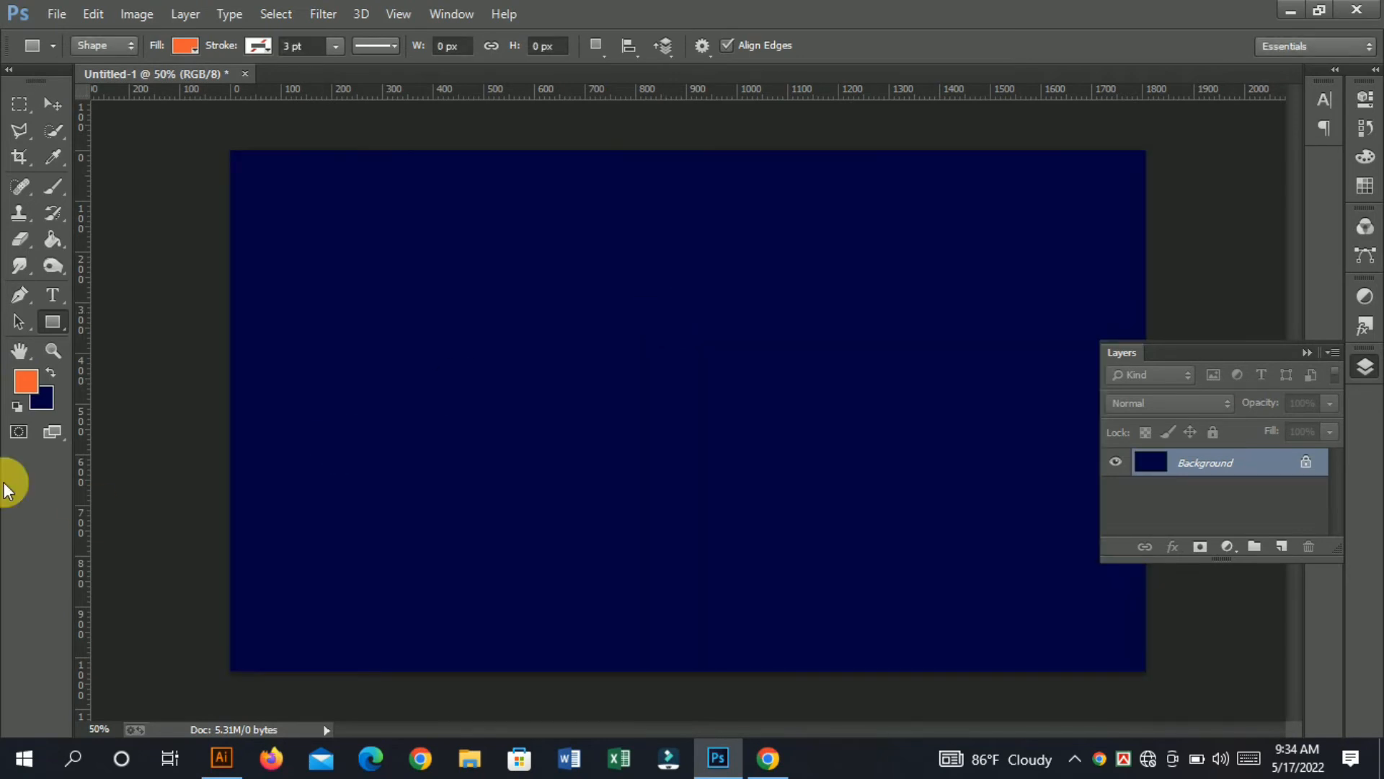
Draw an orange circle about 570 px wide with the Ellipse tool and move it to about X 965 px, Y 239 px.
{"action": "right_click", "coordinate": [53, 321]}
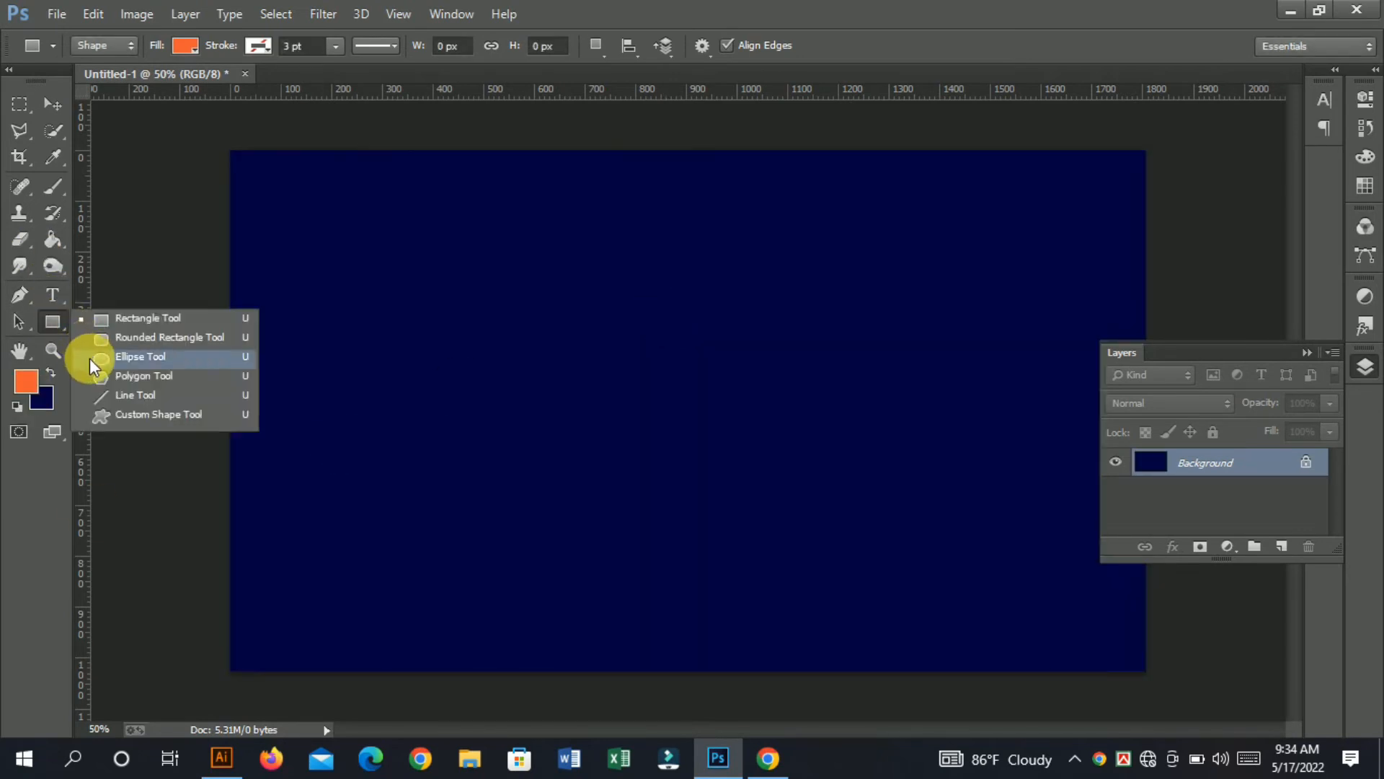
{"action": "left_click", "coordinate": [131, 360]}
{"action": "left_click_drag", "start_coordinate": [785, 303], "coordinate": [1074, 592]}
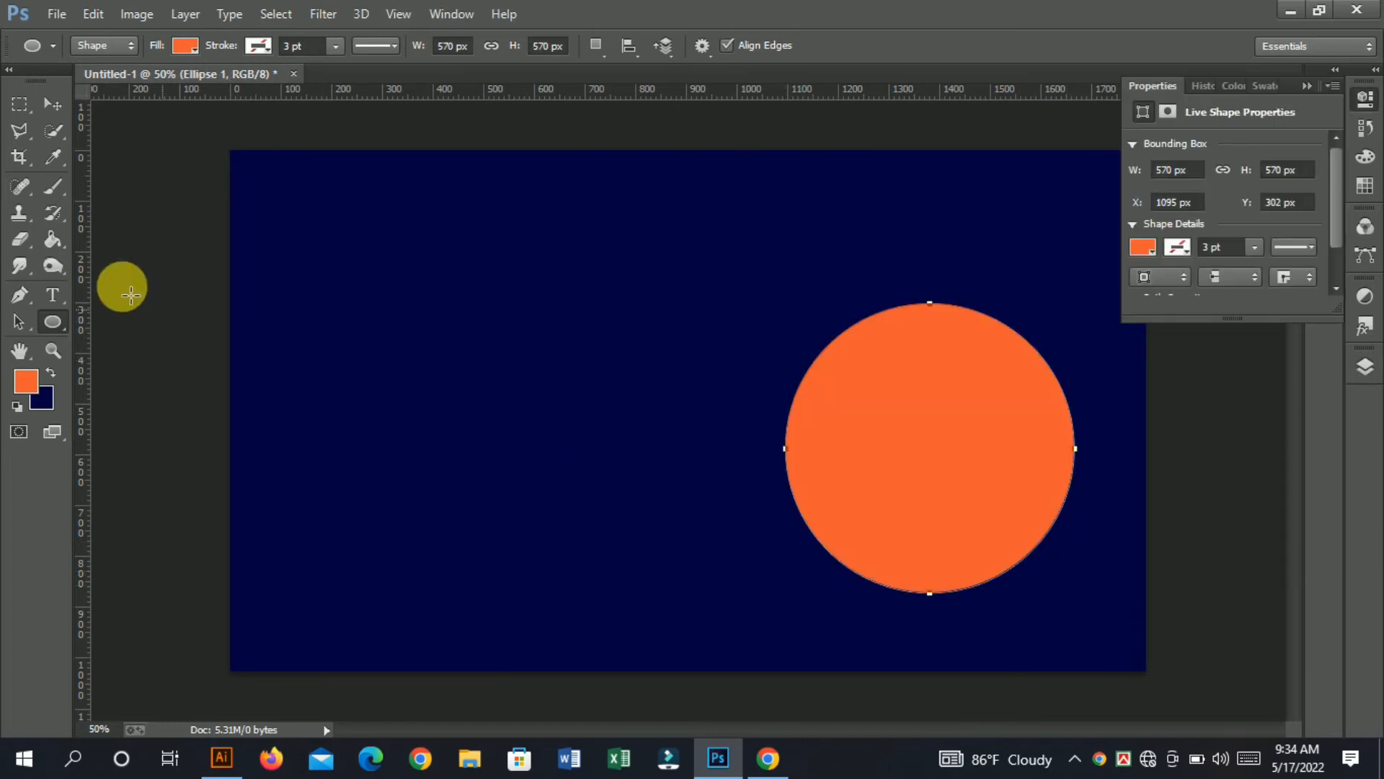
{"action": "left_click", "coordinate": [51, 102]}
{"action": "left_click_drag", "start_coordinate": [983, 392], "coordinate": [901, 403]}
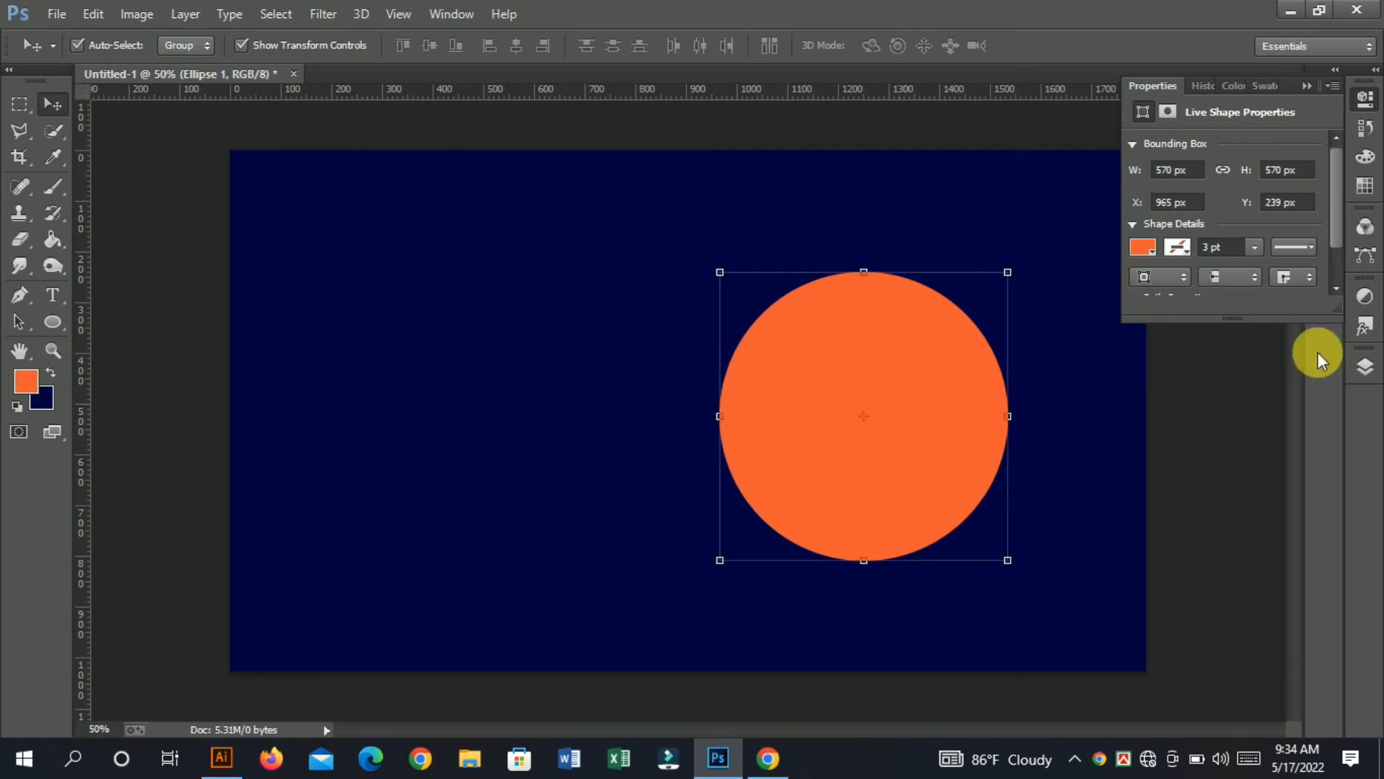
Place the photo IMG_8097 from the Desktop as an embedded image above Ellipse 1 and position it over the orange circle.
{"action": "left_click", "coordinate": [1379, 360]}
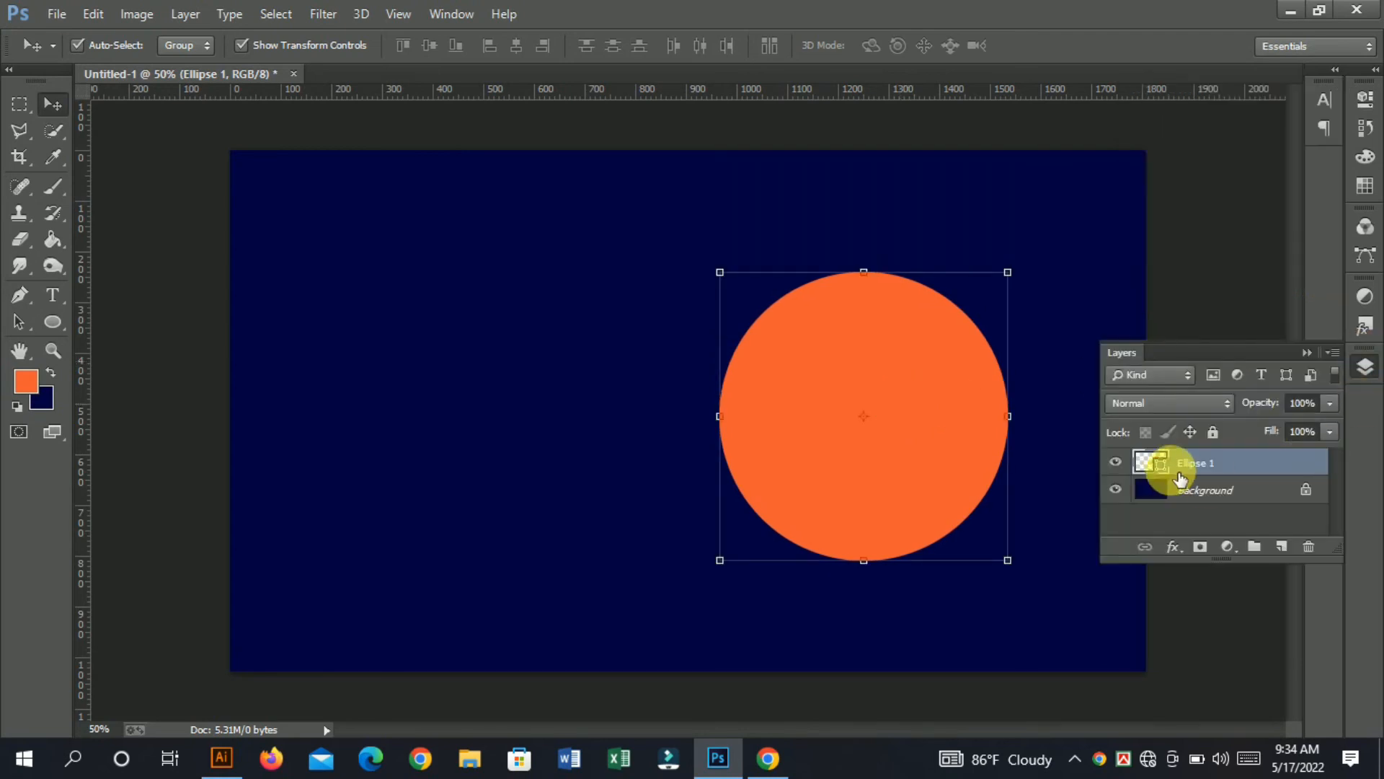
{"action": "left_click", "coordinate": [56, 15]}
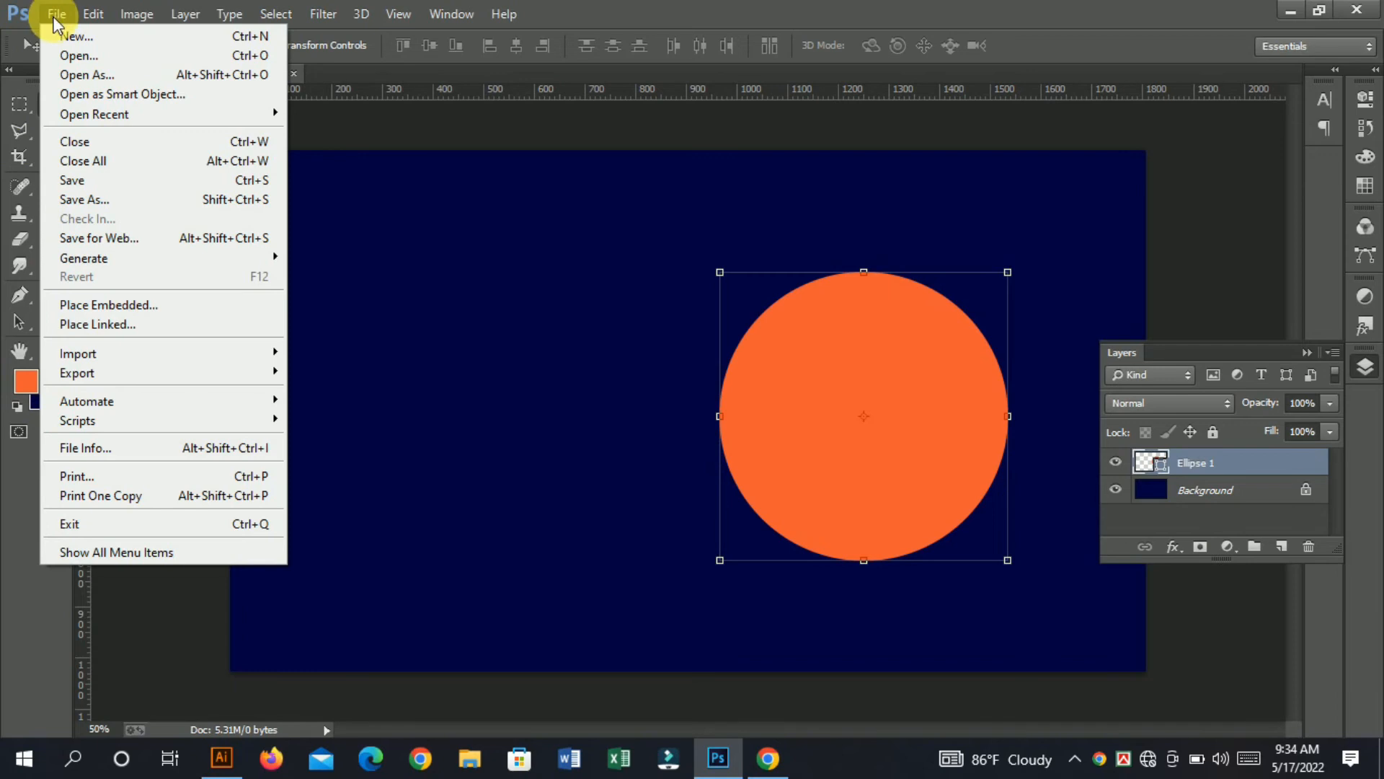
{"action": "left_click", "coordinate": [101, 305]}
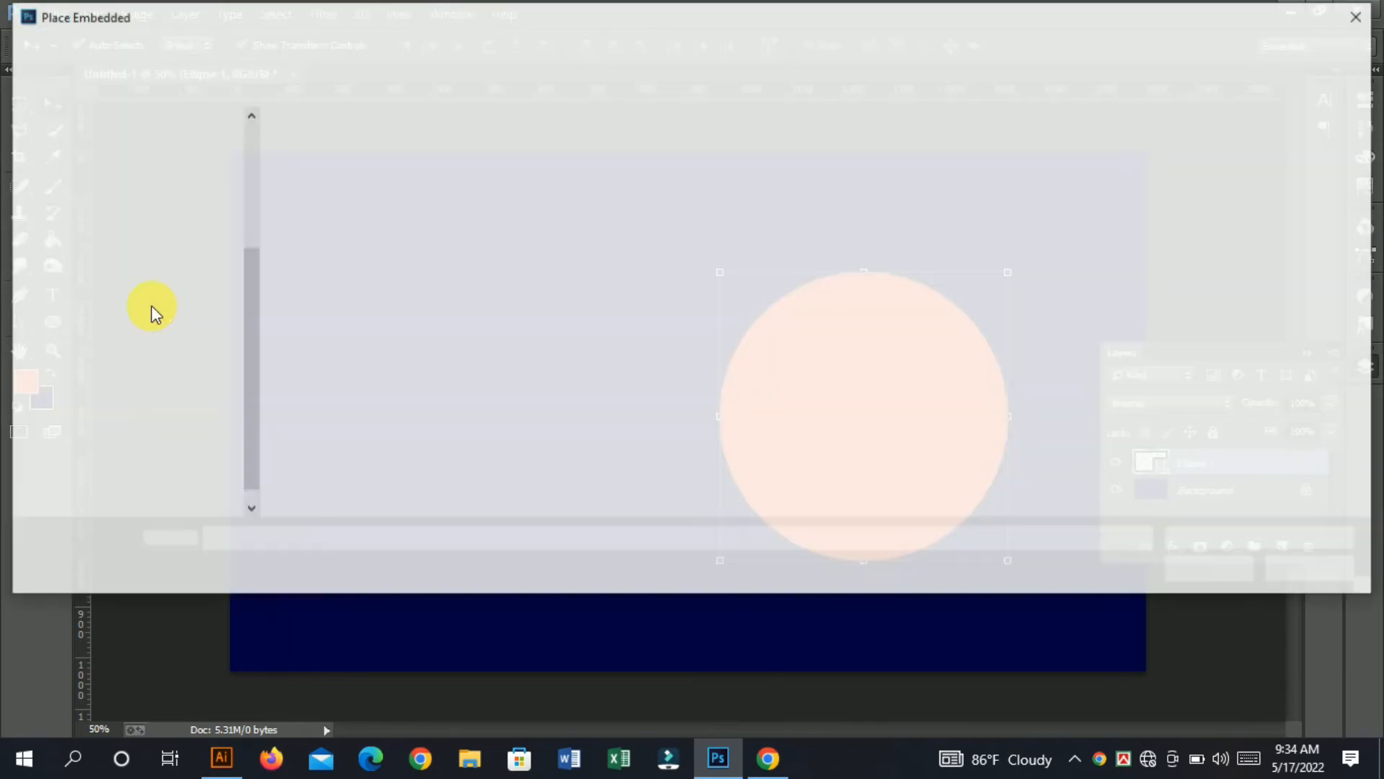
{"action": "left_click", "coordinate": [93, 229]}
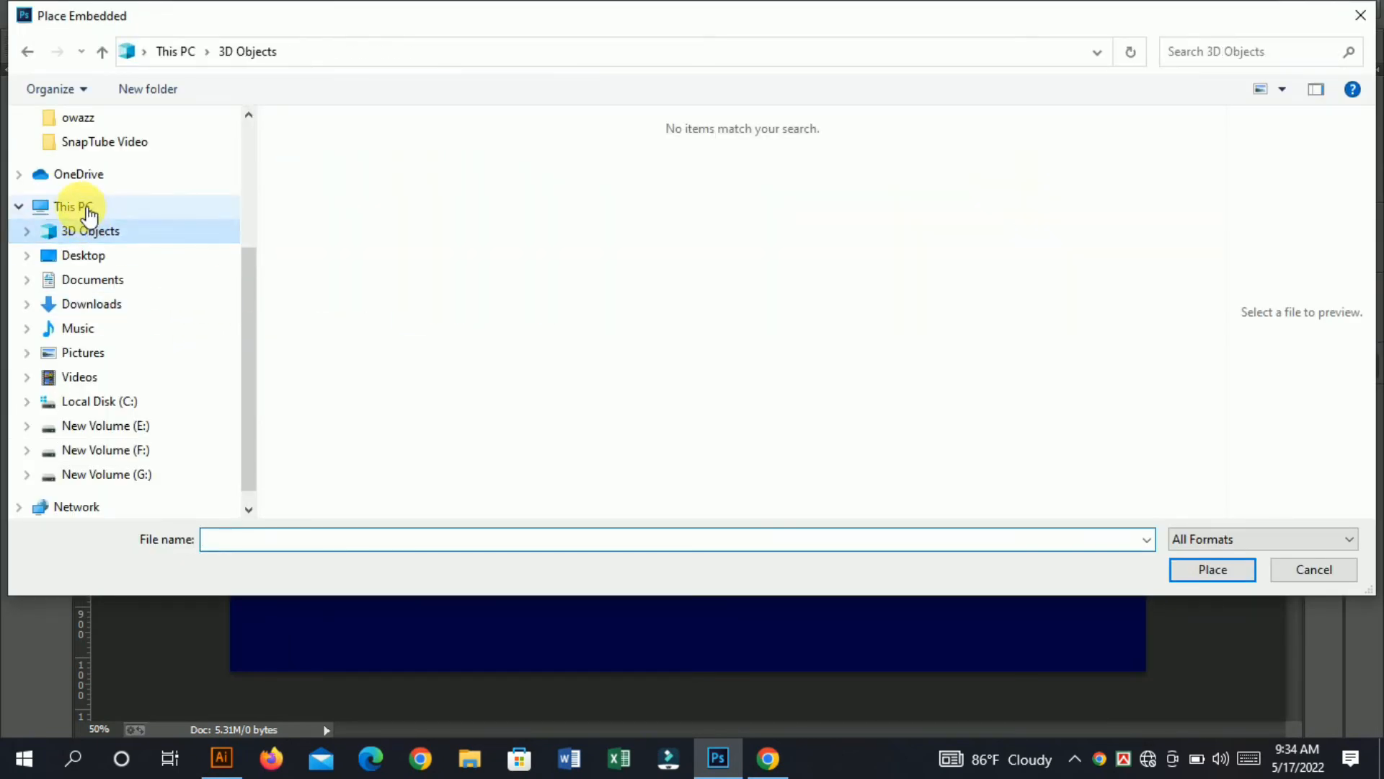
{"action": "left_click", "coordinate": [88, 260]}
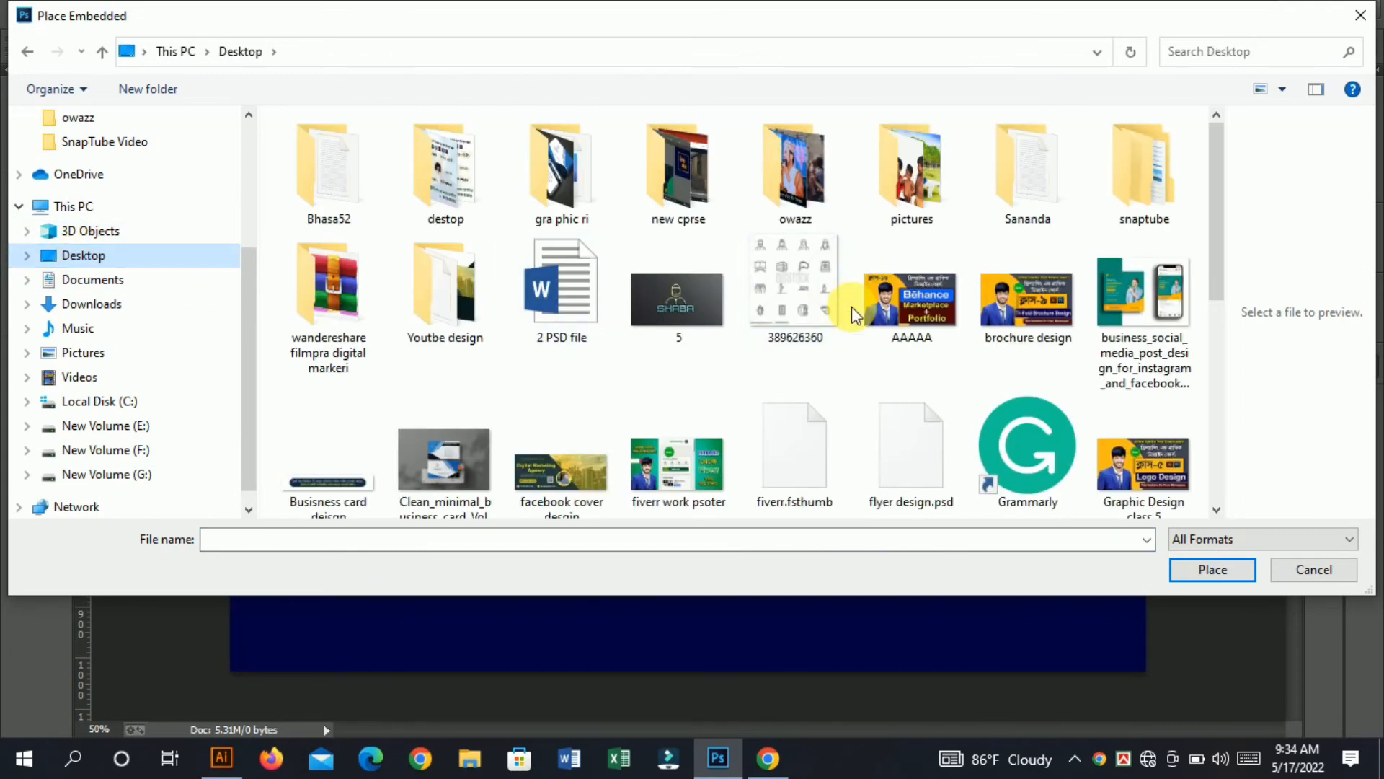
{"action": "scroll", "coordinate": [793, 321], "scroll_direction": "down", "scroll_amount": 2}
{"action": "left_click", "coordinate": [763, 456]}
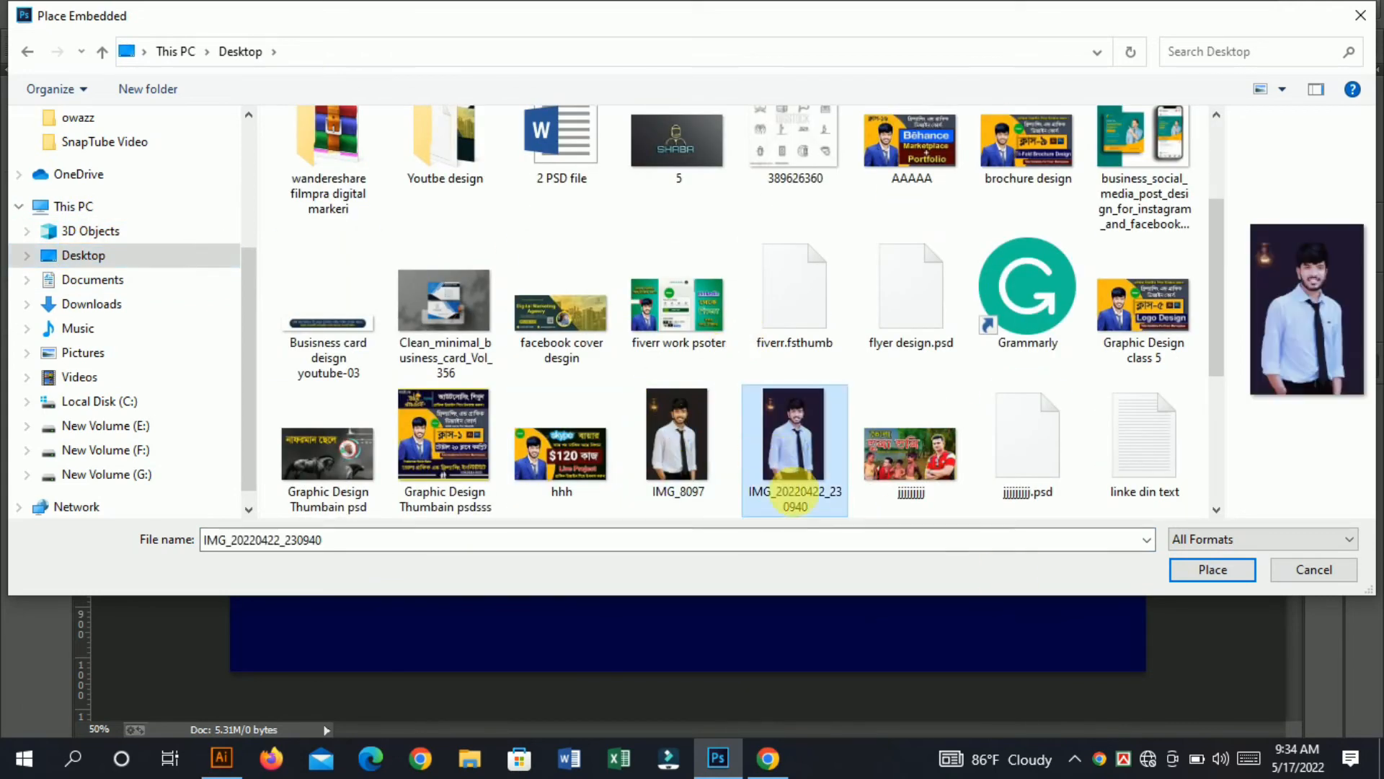
{"action": "left_click", "coordinate": [717, 439]}
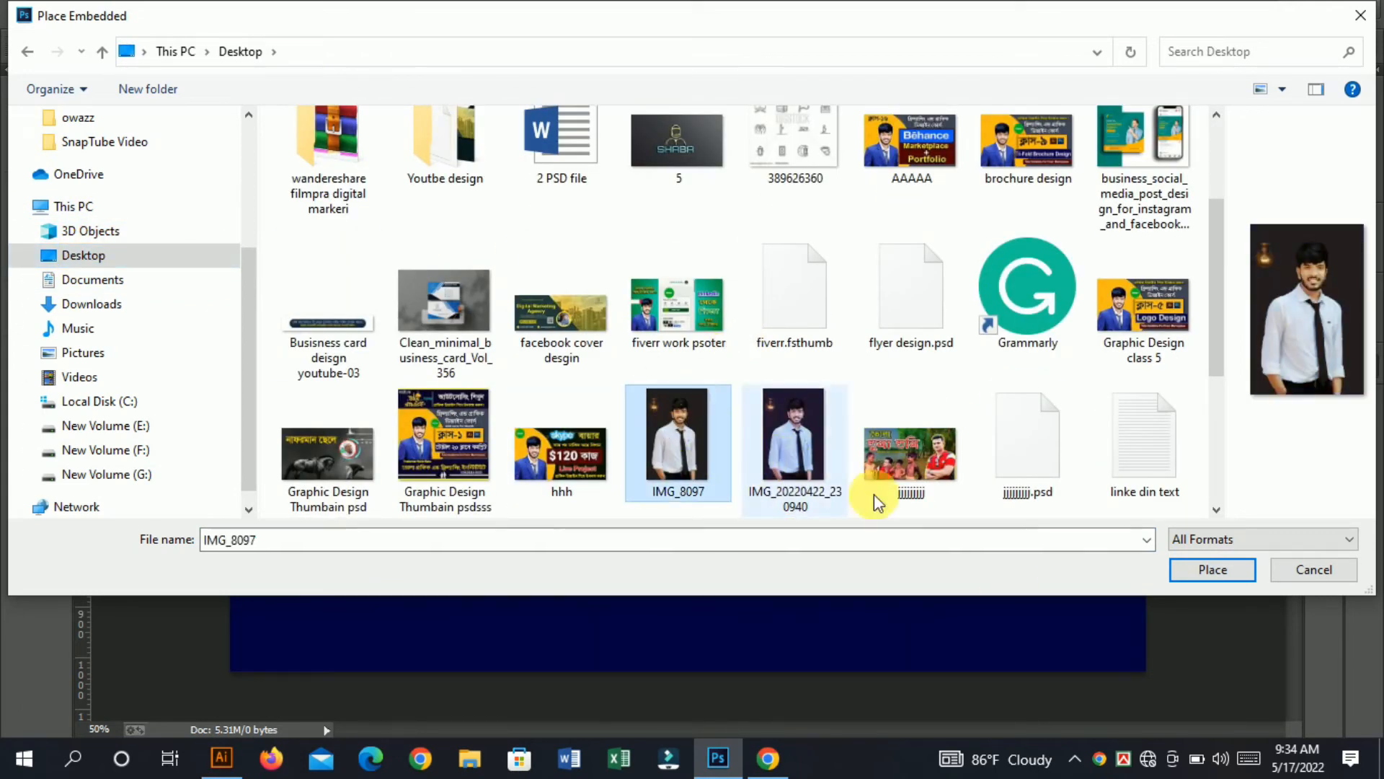
{"action": "left_click", "coordinate": [1229, 569]}
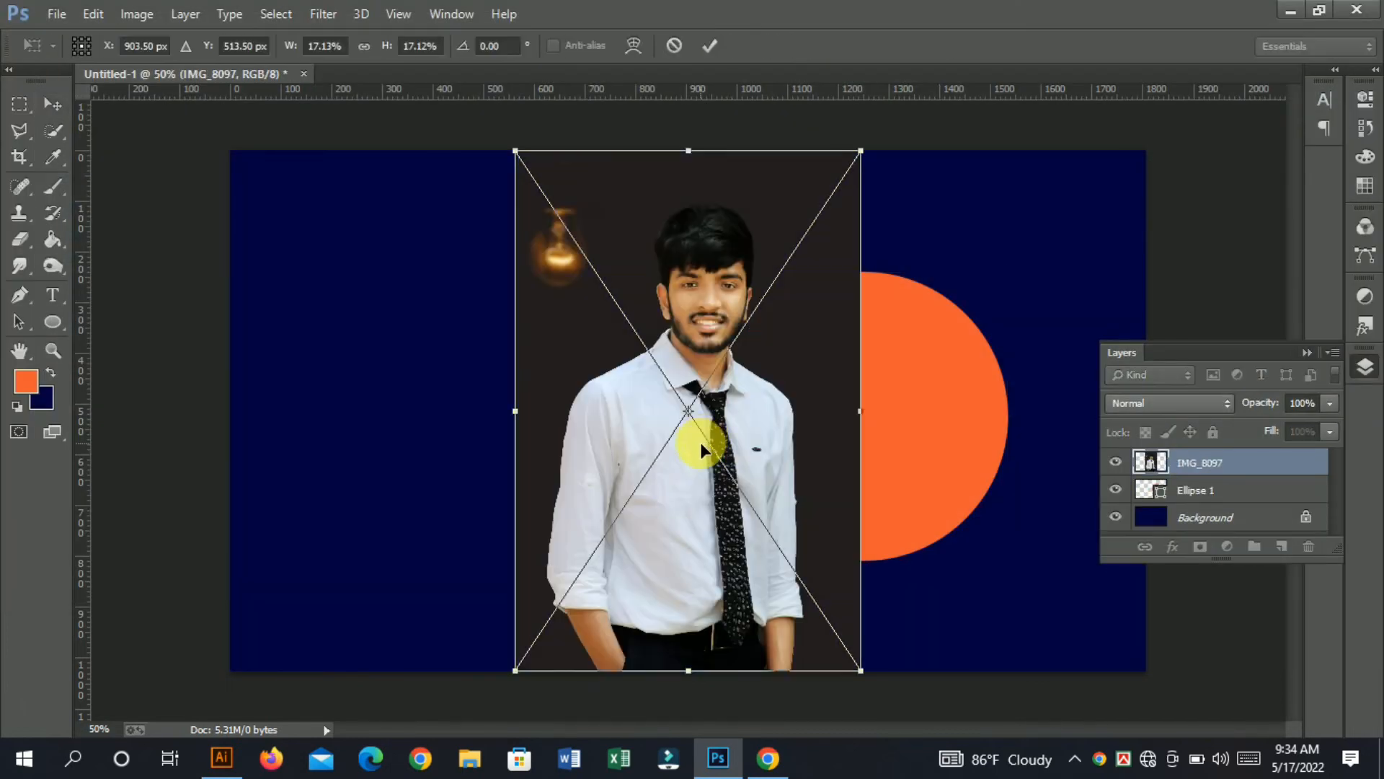
{"action": "left_click_drag", "start_coordinate": [612, 370], "coordinate": [797, 448]}
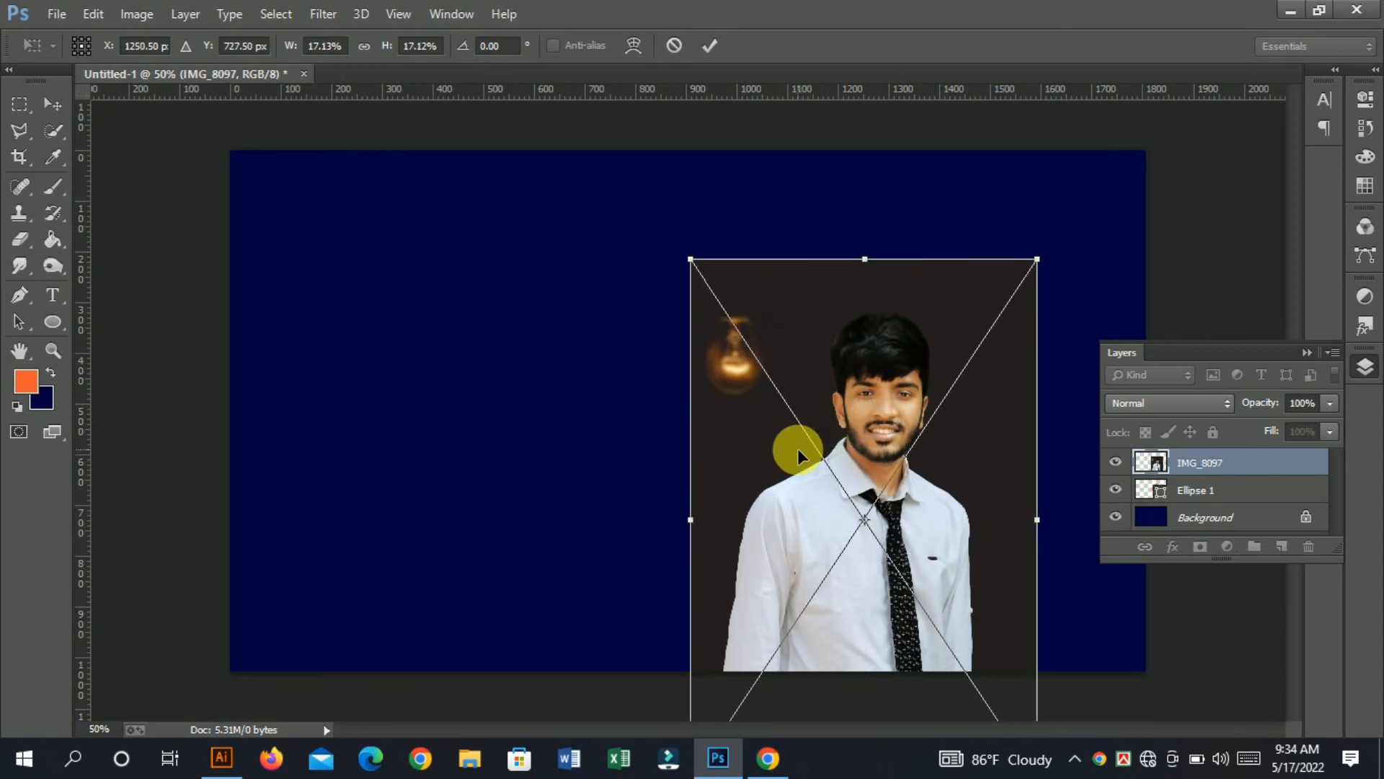
{"action": "key", "text": "Return"}
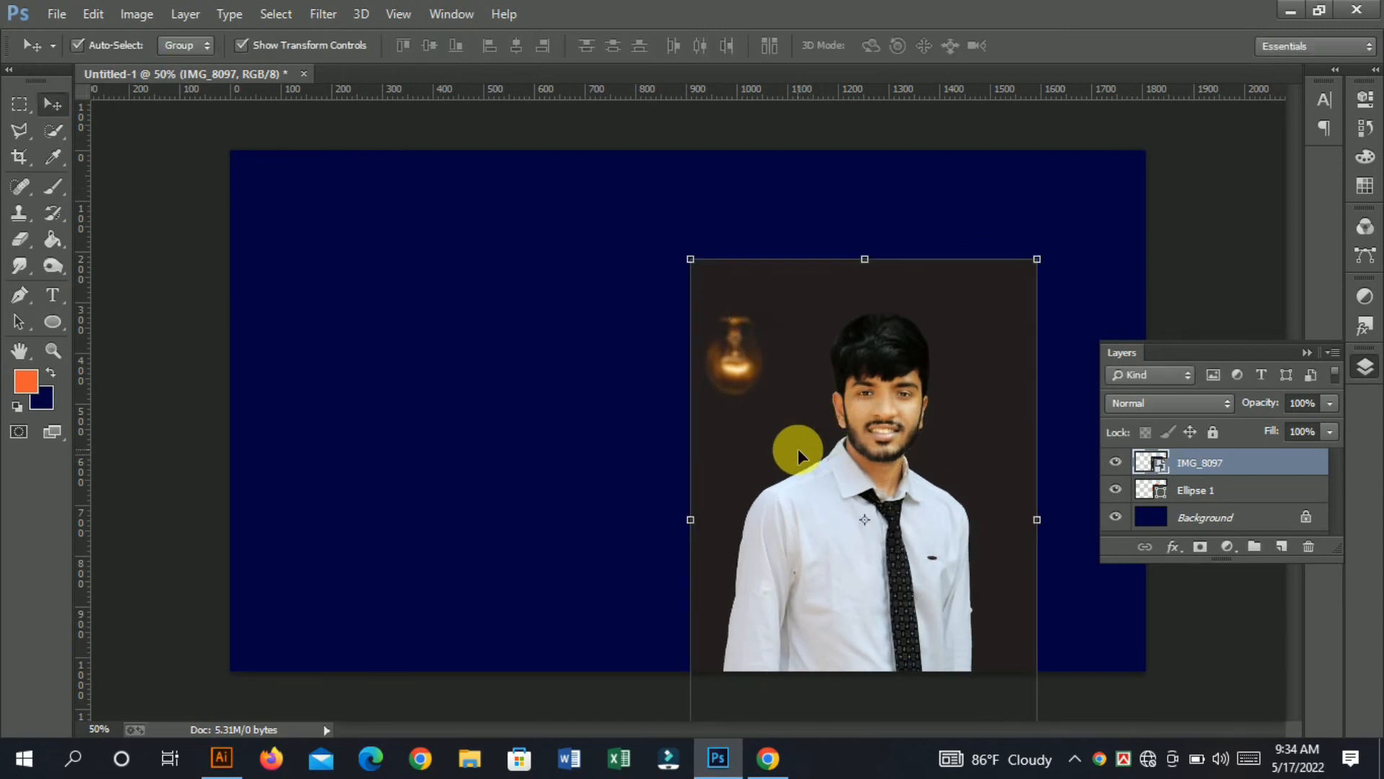
Try clipping the IMG_8097 photo to the circle, undo the clipping mask and deselect the layer.
{"action": "right_click", "coordinate": [1208, 463]}
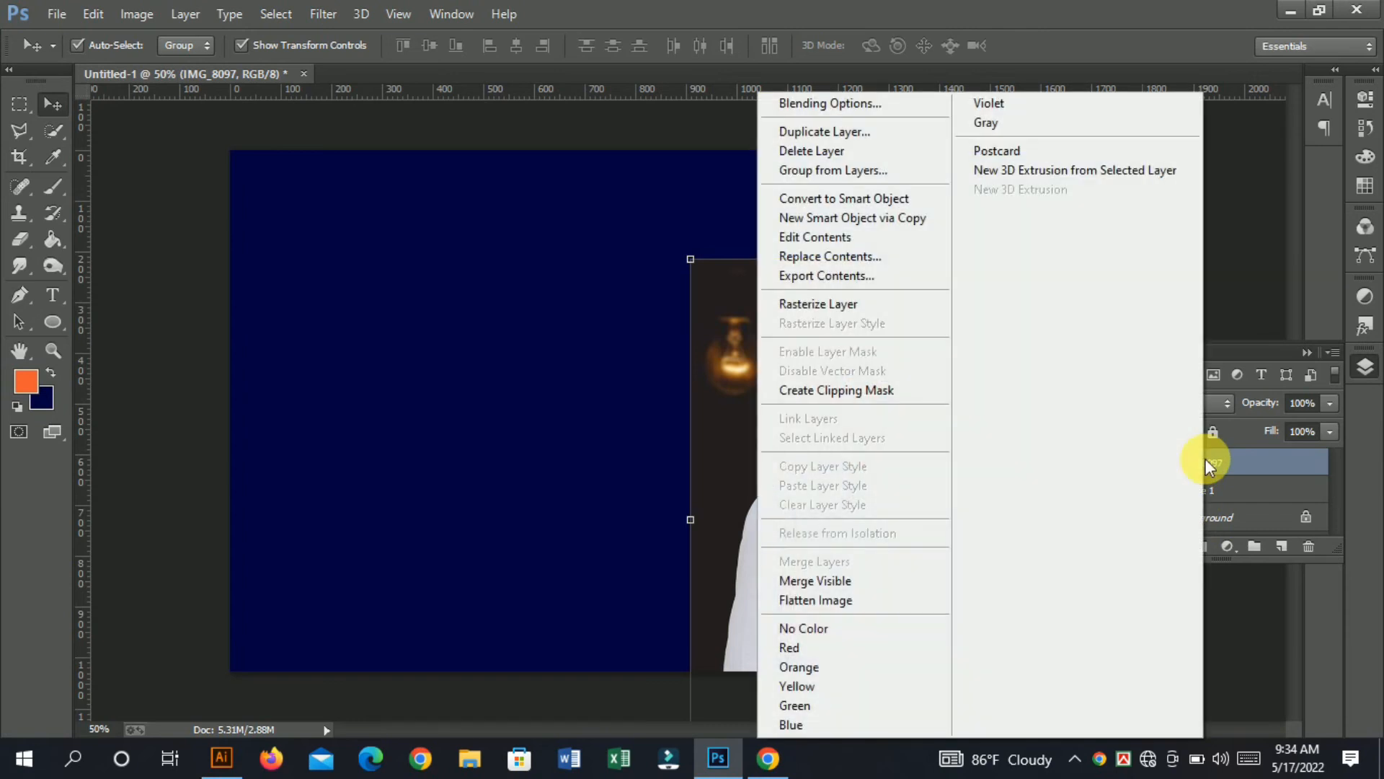
{"action": "left_click", "coordinate": [822, 390]}
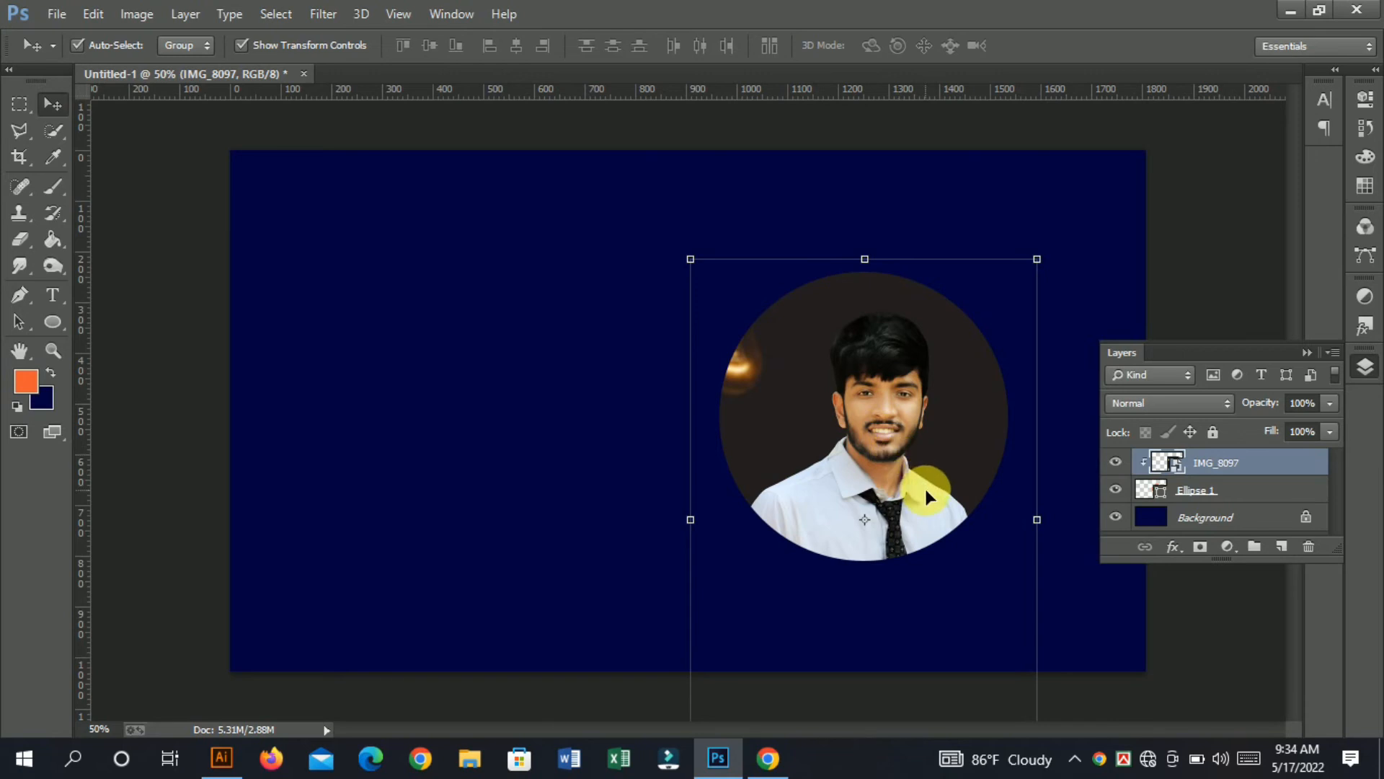
{"action": "key", "text": "ctrl+z"}
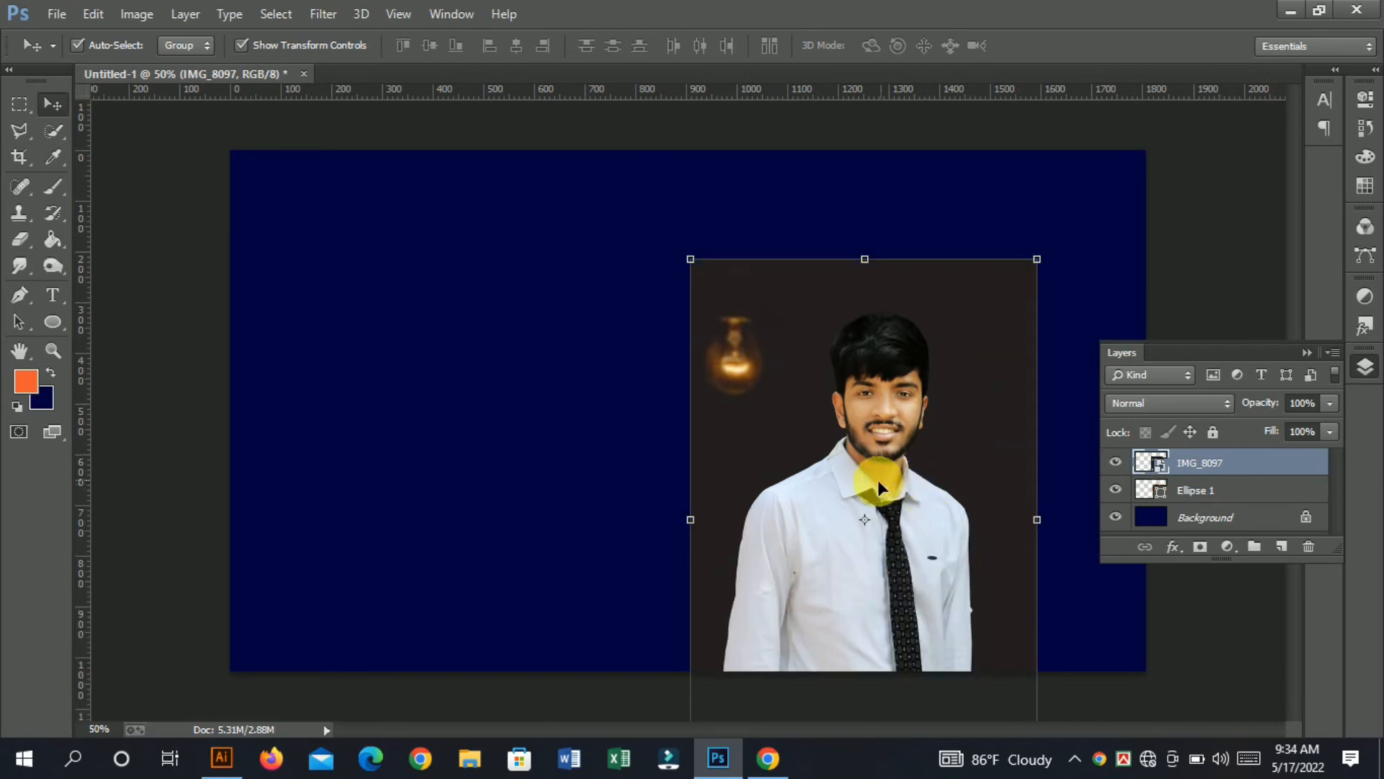
{"action": "left_click", "coordinate": [180, 168]}
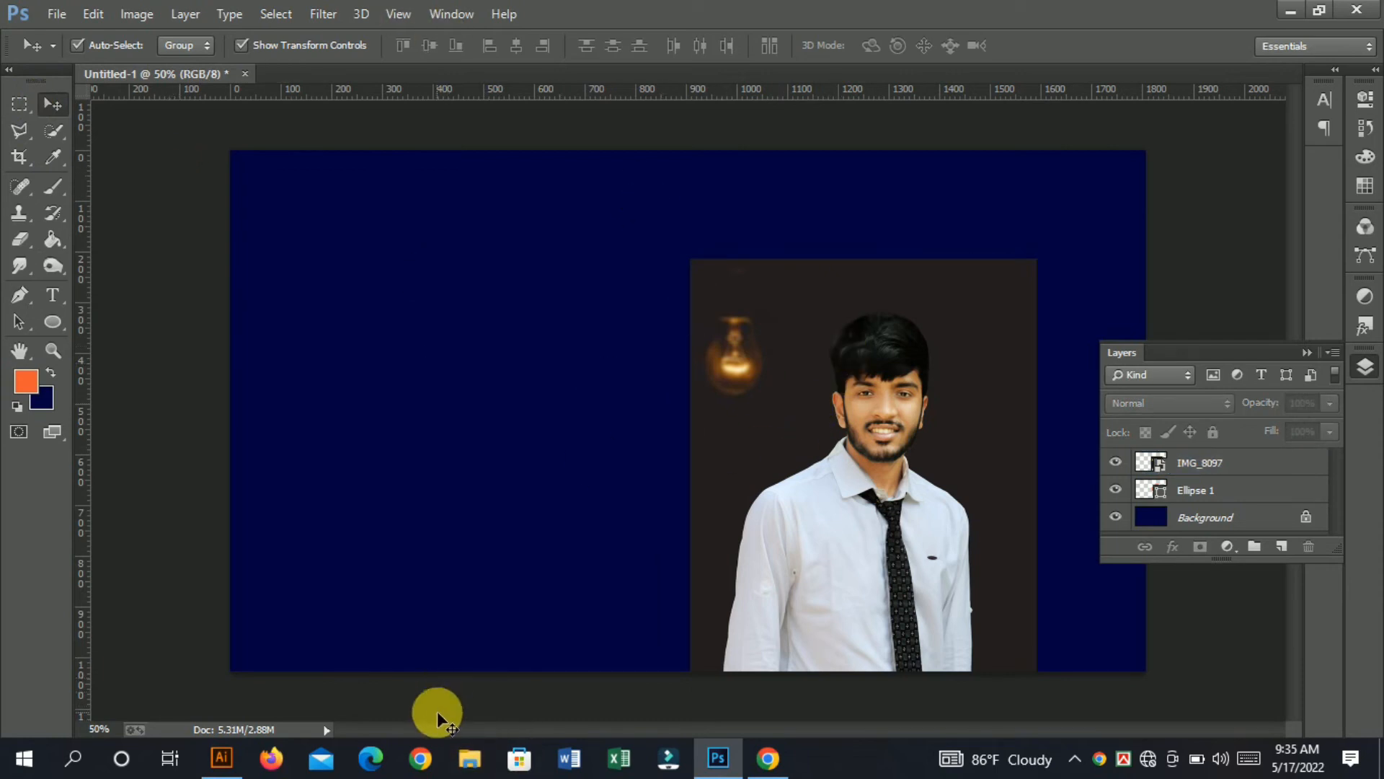
Shift the IMG_8097 photo slightly up and to the right and clip it to the Ellipse 1 circle with a clipping mask.
{"action": "left_click", "coordinate": [856, 517]}
{"action": "left_click_drag", "start_coordinate": [855, 517], "coordinate": [910, 474]}
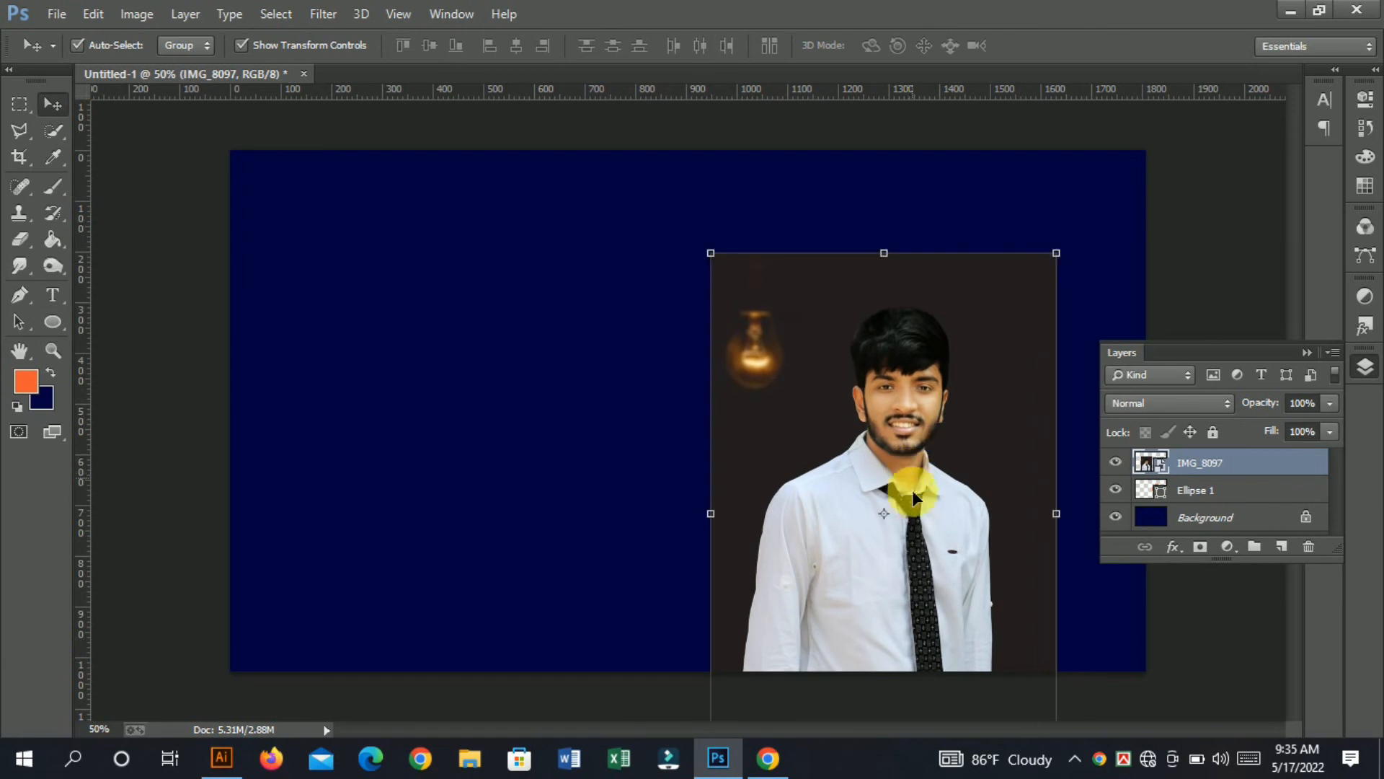
{"action": "right_click", "coordinate": [1220, 467]}
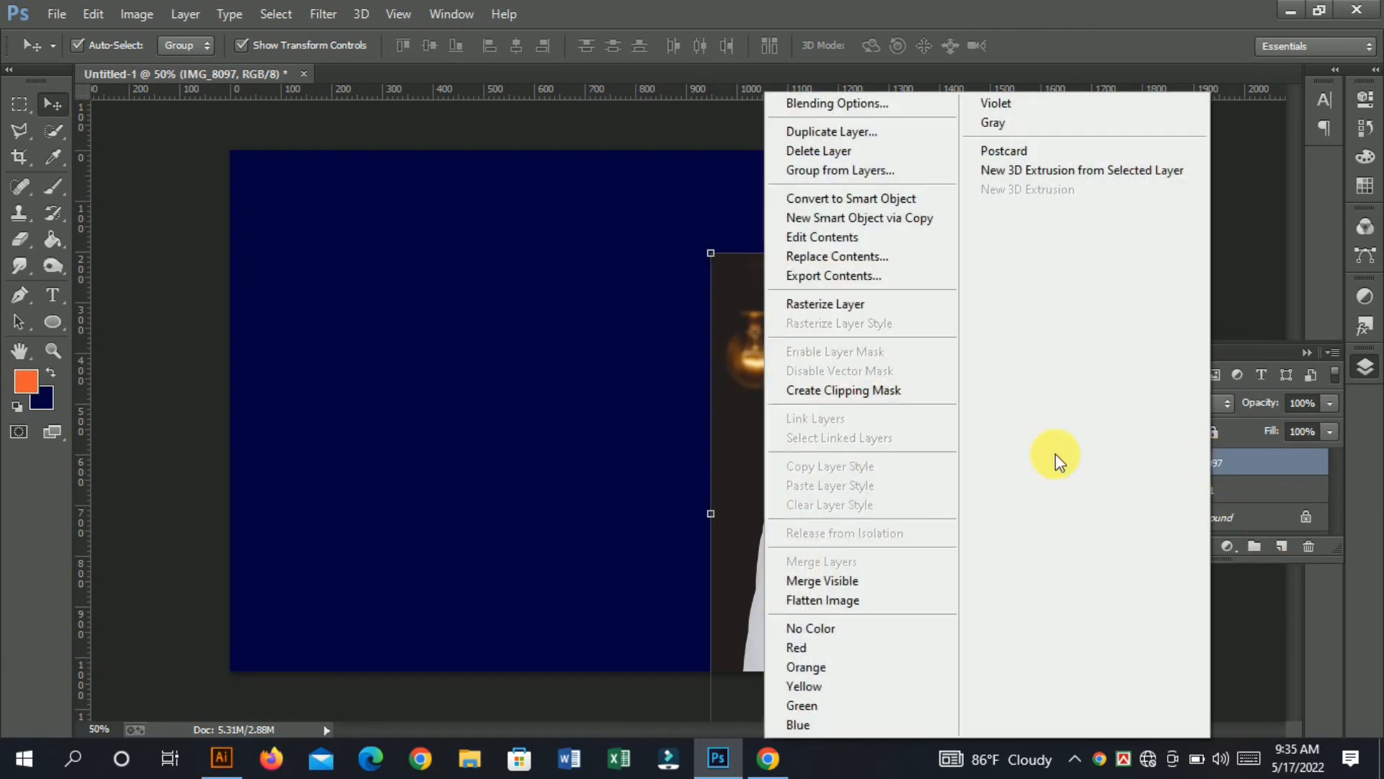
{"action": "left_click", "coordinate": [1233, 477]}
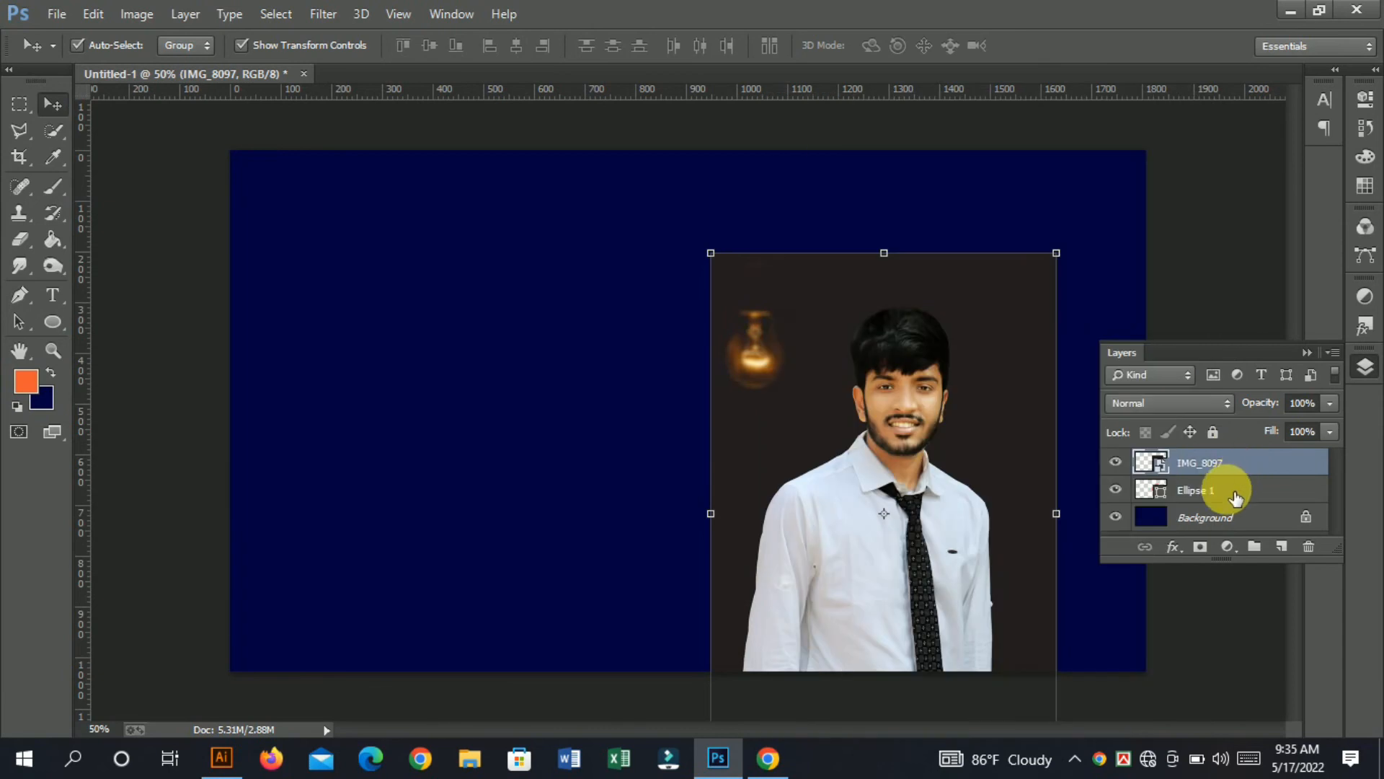
{"action": "left_click", "coordinate": [1226, 488]}
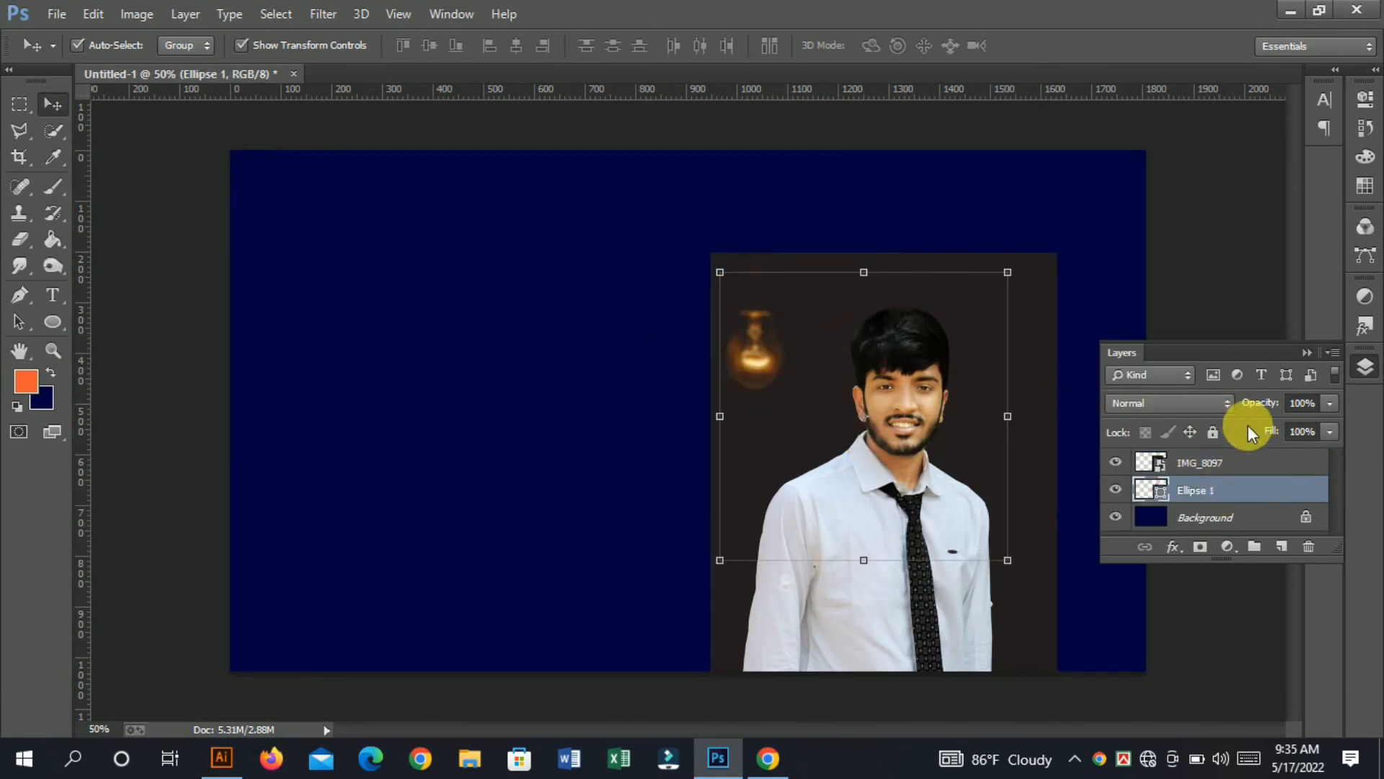
{"action": "left_click", "coordinate": [1214, 469]}
{"action": "right_click", "coordinate": [1216, 473]}
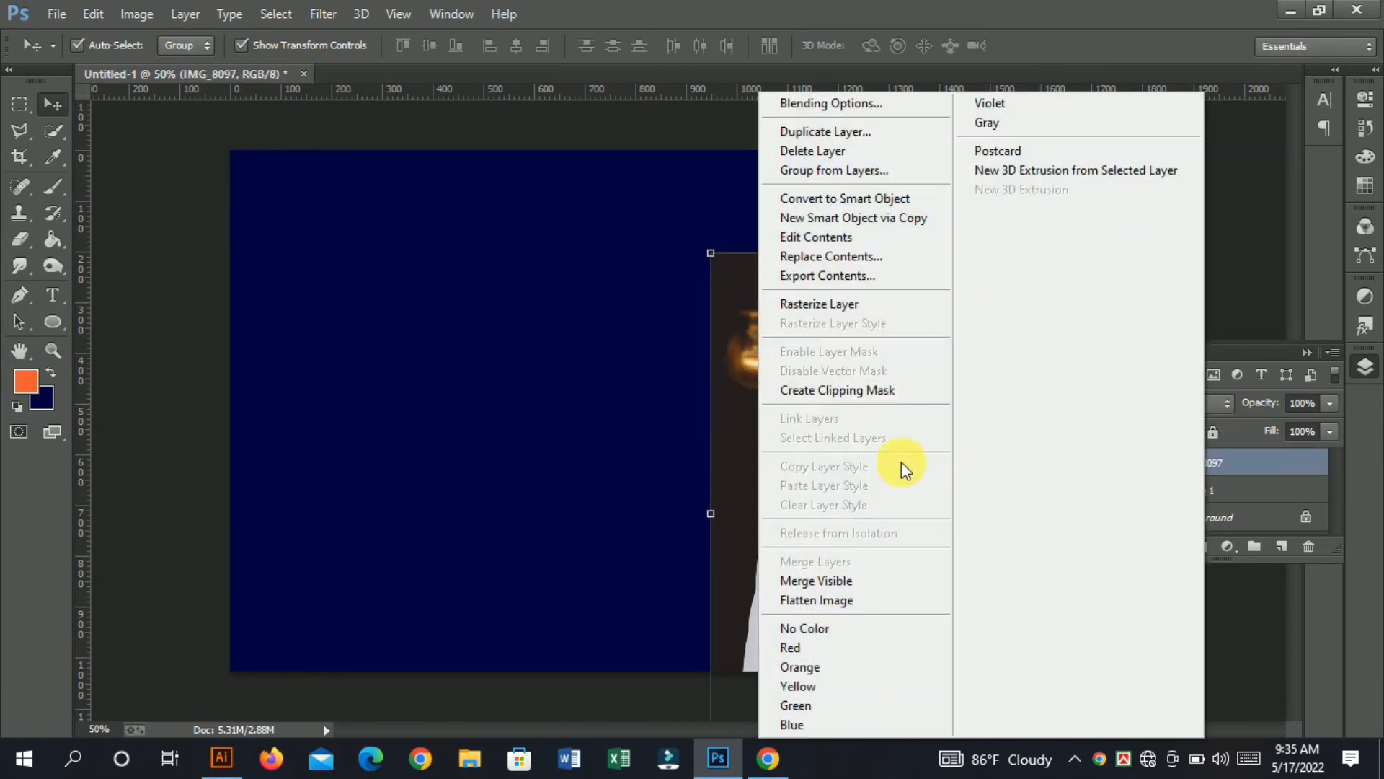
{"action": "left_click", "coordinate": [863, 390]}
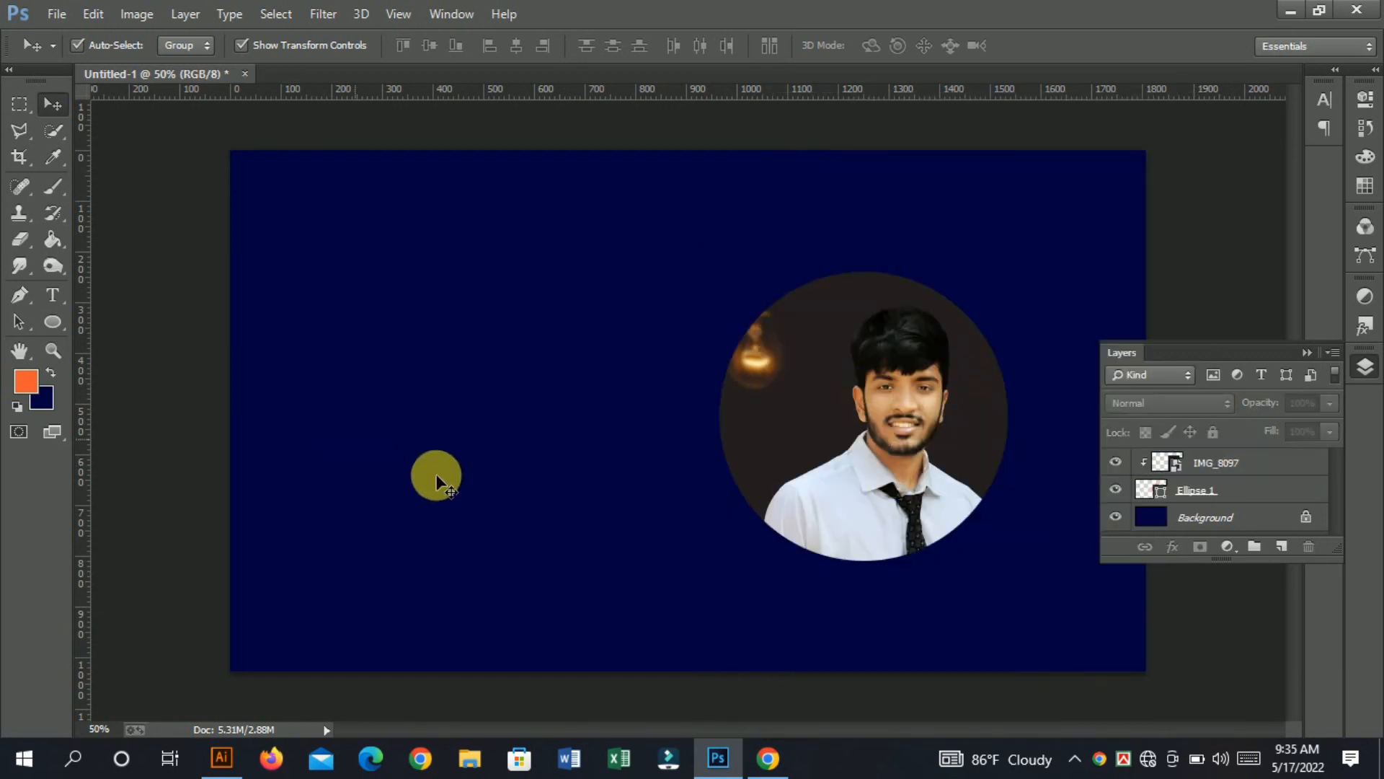
Reposition the clipped photo so the portrait is centred within the circle, and switch to Illustrator.
{"action": "left_click_drag", "start_coordinate": [952, 432], "coordinate": [885, 422]}
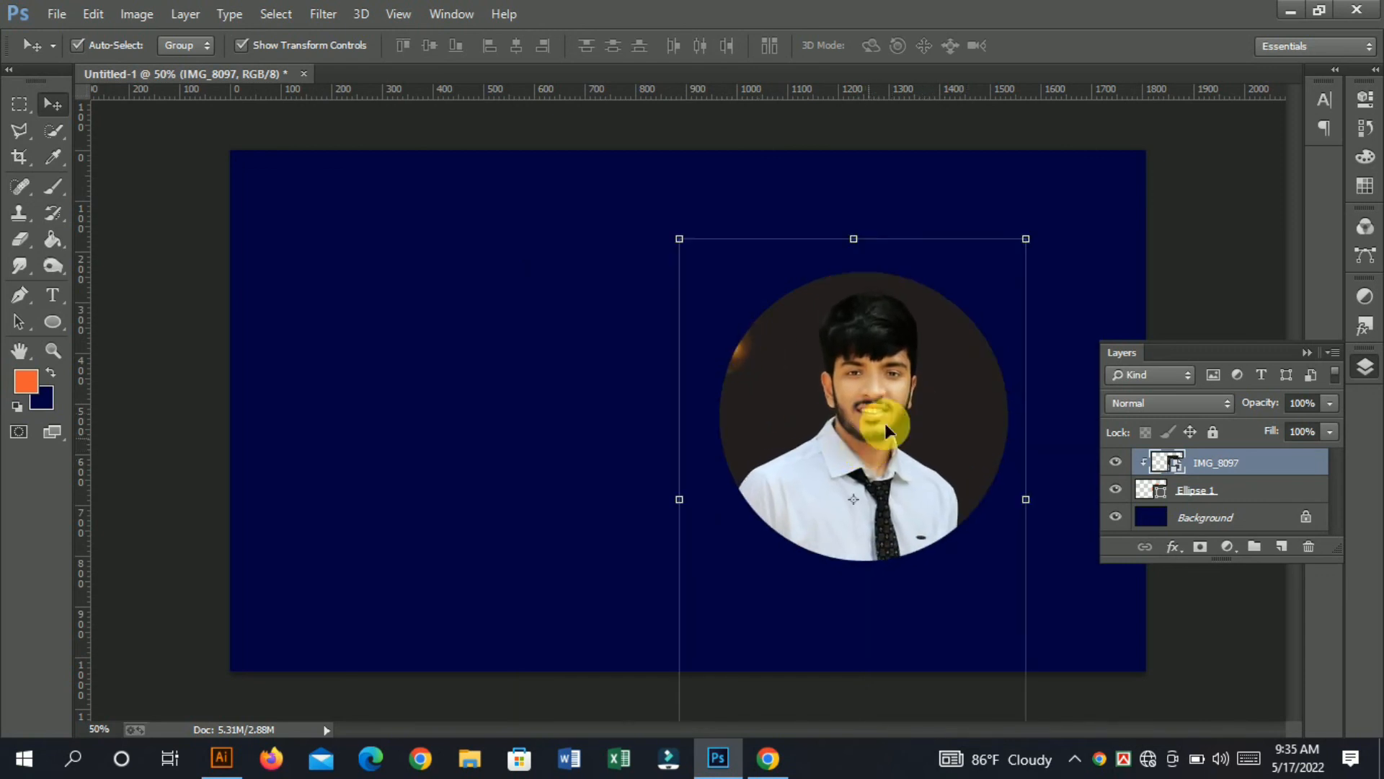
{"action": "left_click", "coordinate": [1109, 230]}
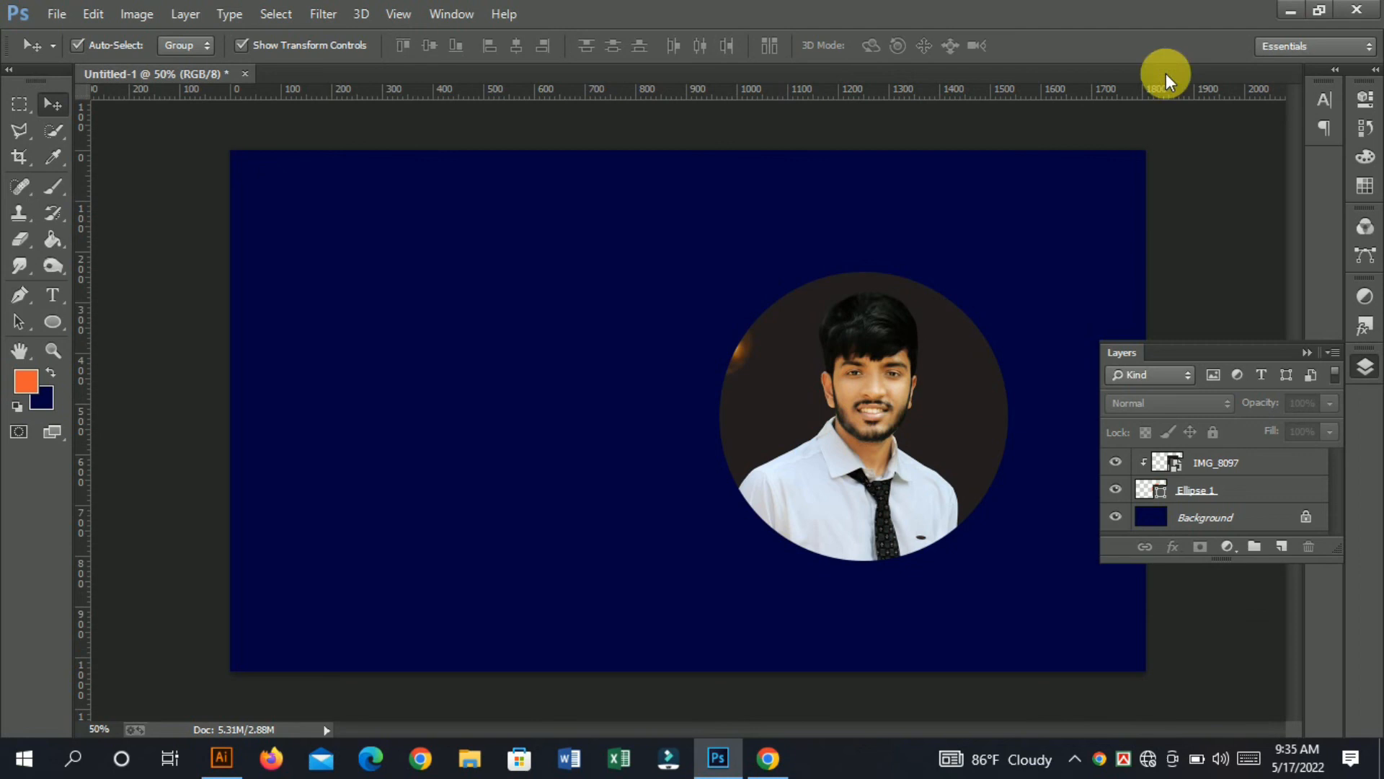
{"action": "left_click", "coordinate": [228, 742]}
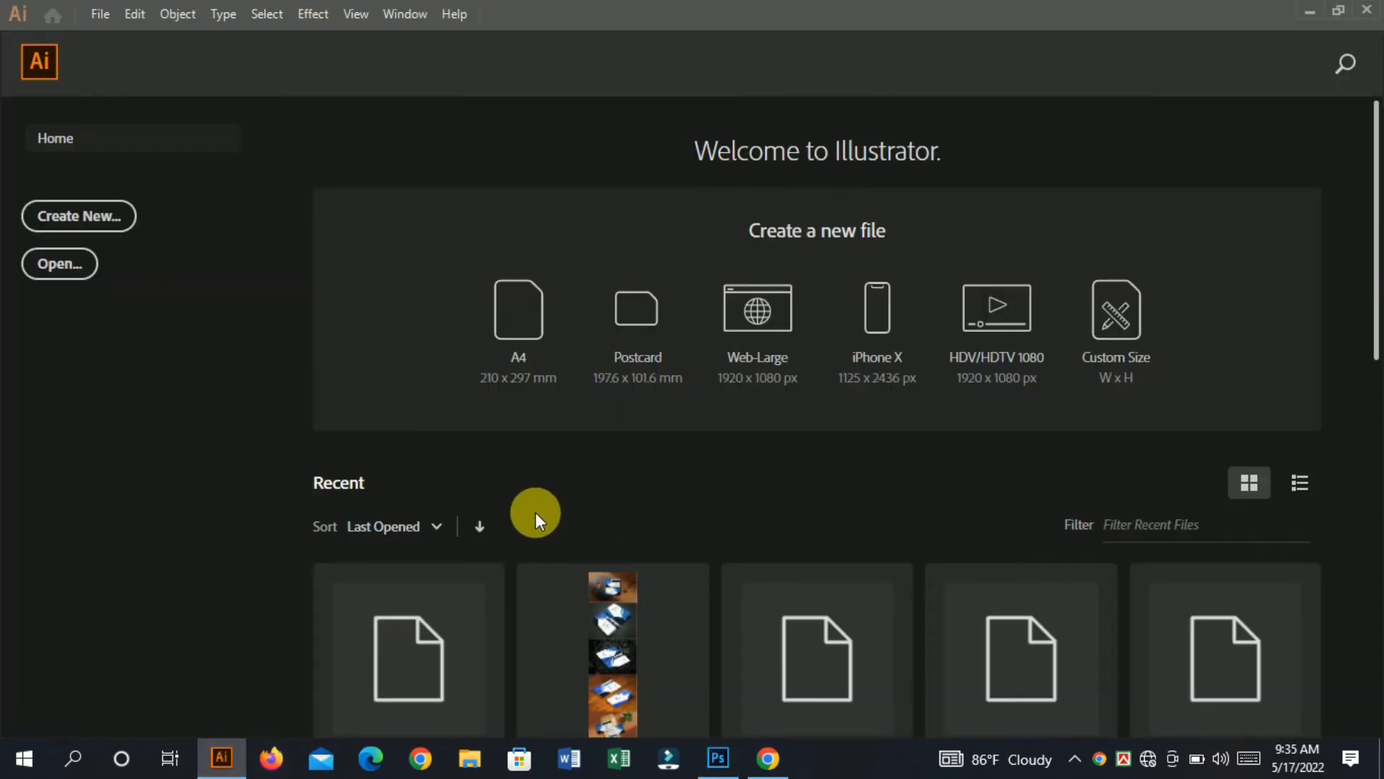
Open the business-card mockup document and reposition the PSD (36).jpg image on the canvas.
{"action": "left_click", "coordinate": [470, 627]}
{"action": "left_click", "coordinate": [782, 421]}
{"action": "left_click_drag", "start_coordinate": [788, 426], "coordinate": [671, 402]}
{"action": "right_click", "coordinate": [611, 384]}
{"action": "left_click_drag", "start_coordinate": [546, 404], "coordinate": [607, 333]}
{"action": "left_click", "coordinate": [585, 409]}
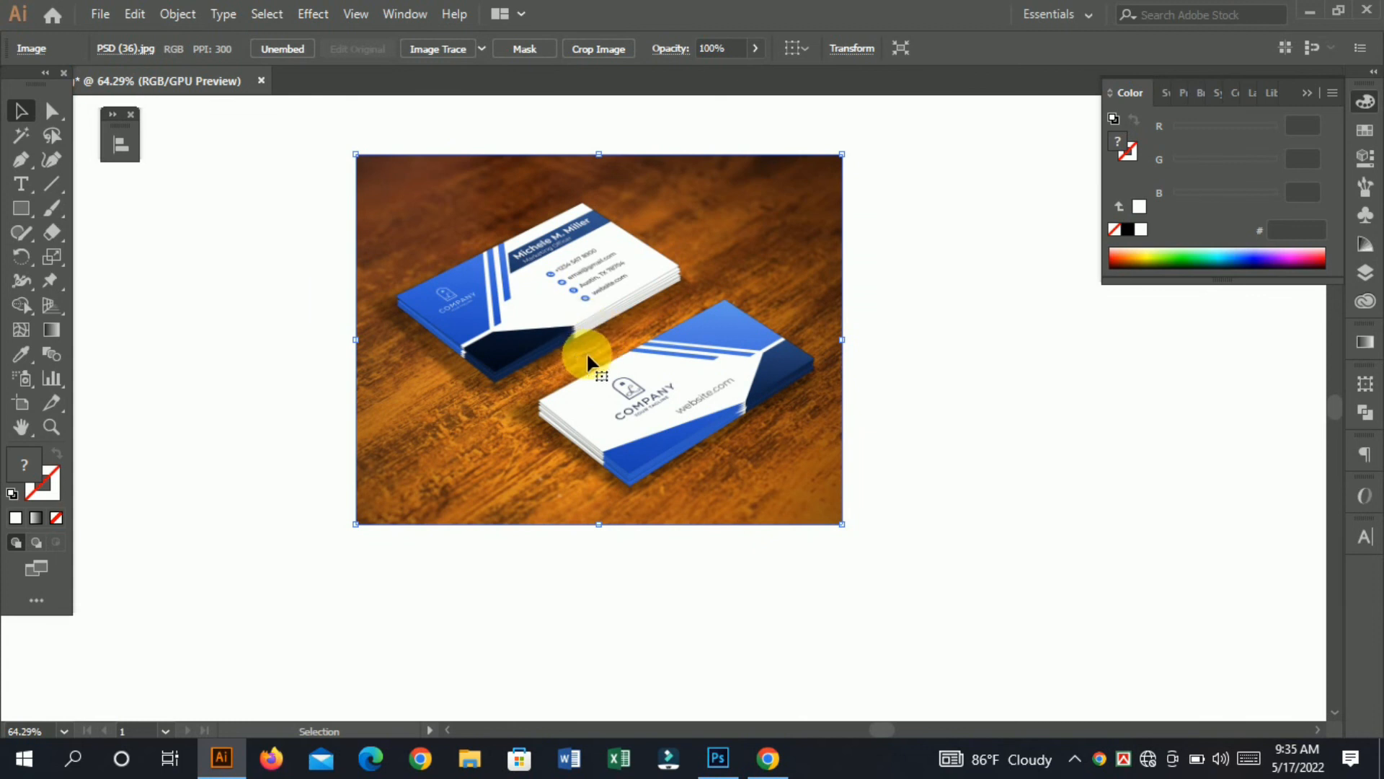
Crop the mockup image to about 260 × 256 px, keeping its lower middle area with the front business-card stack.
{"action": "right_click", "coordinate": [633, 261]}
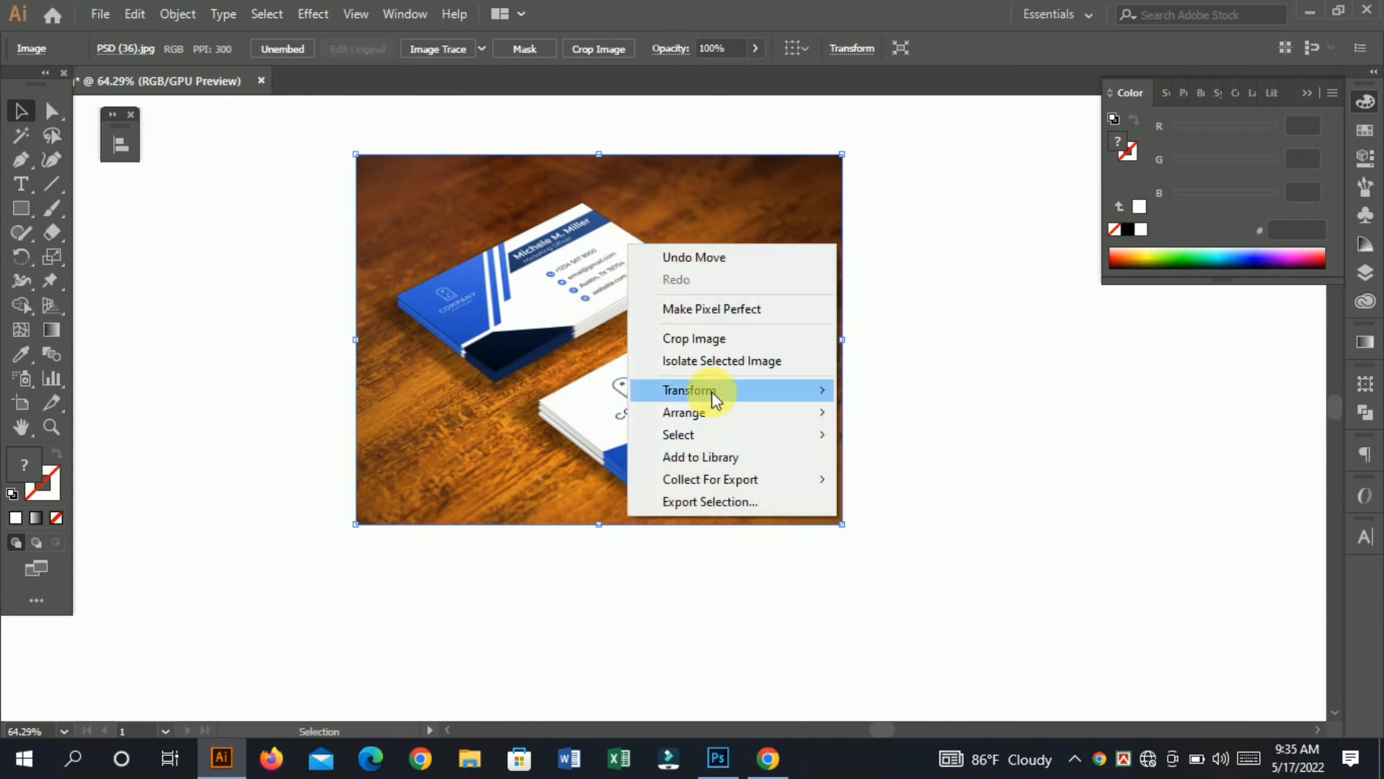
{"action": "left_click", "coordinate": [703, 340]}
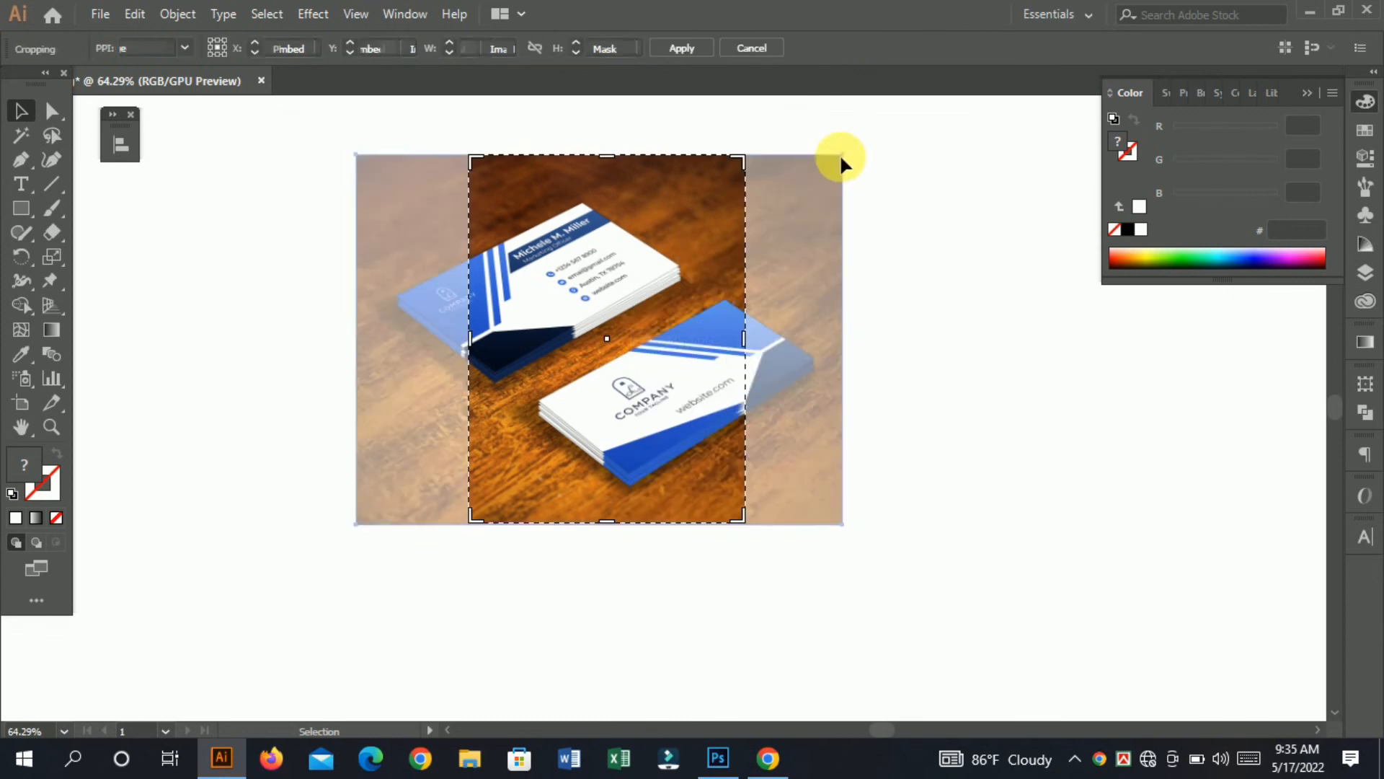
{"action": "left_click_drag", "start_coordinate": [740, 154], "coordinate": [732, 265]}
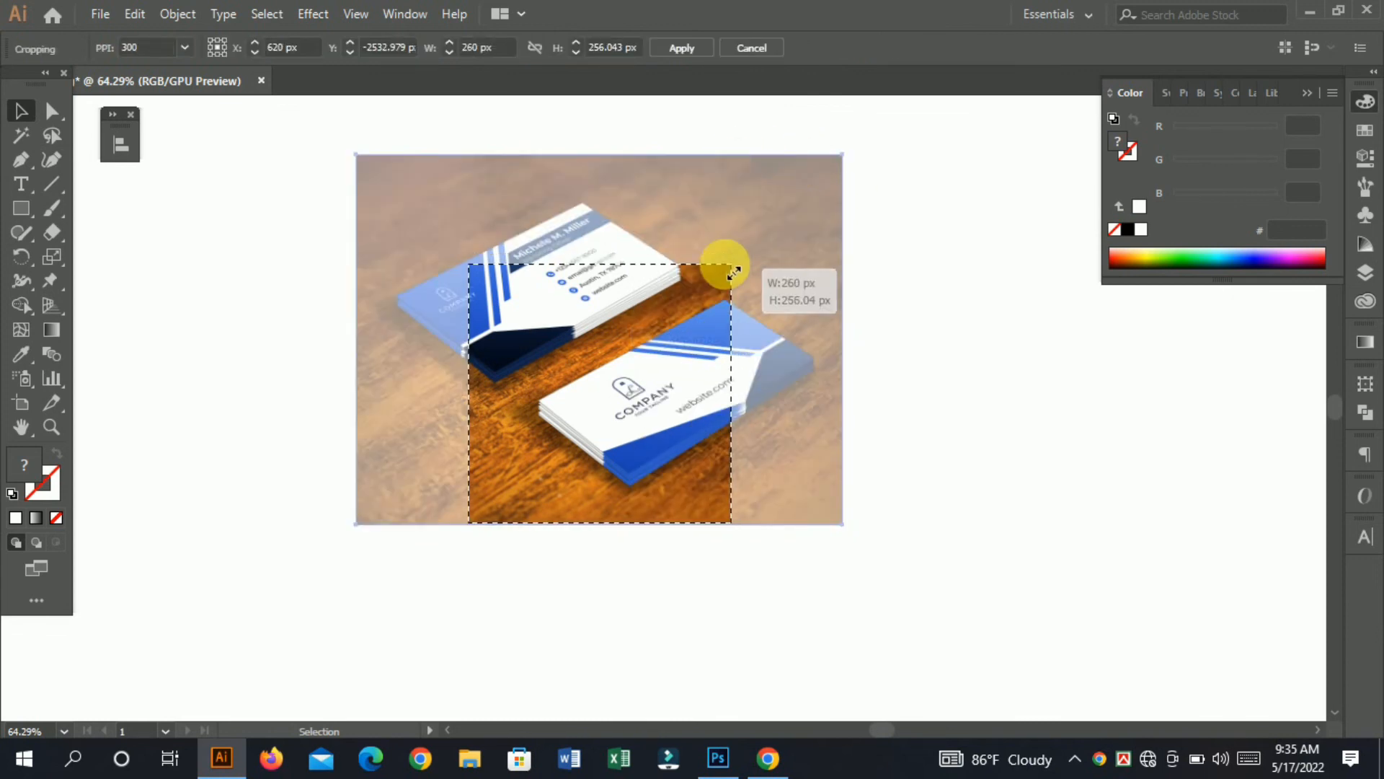
{"action": "key", "text": "Return"}
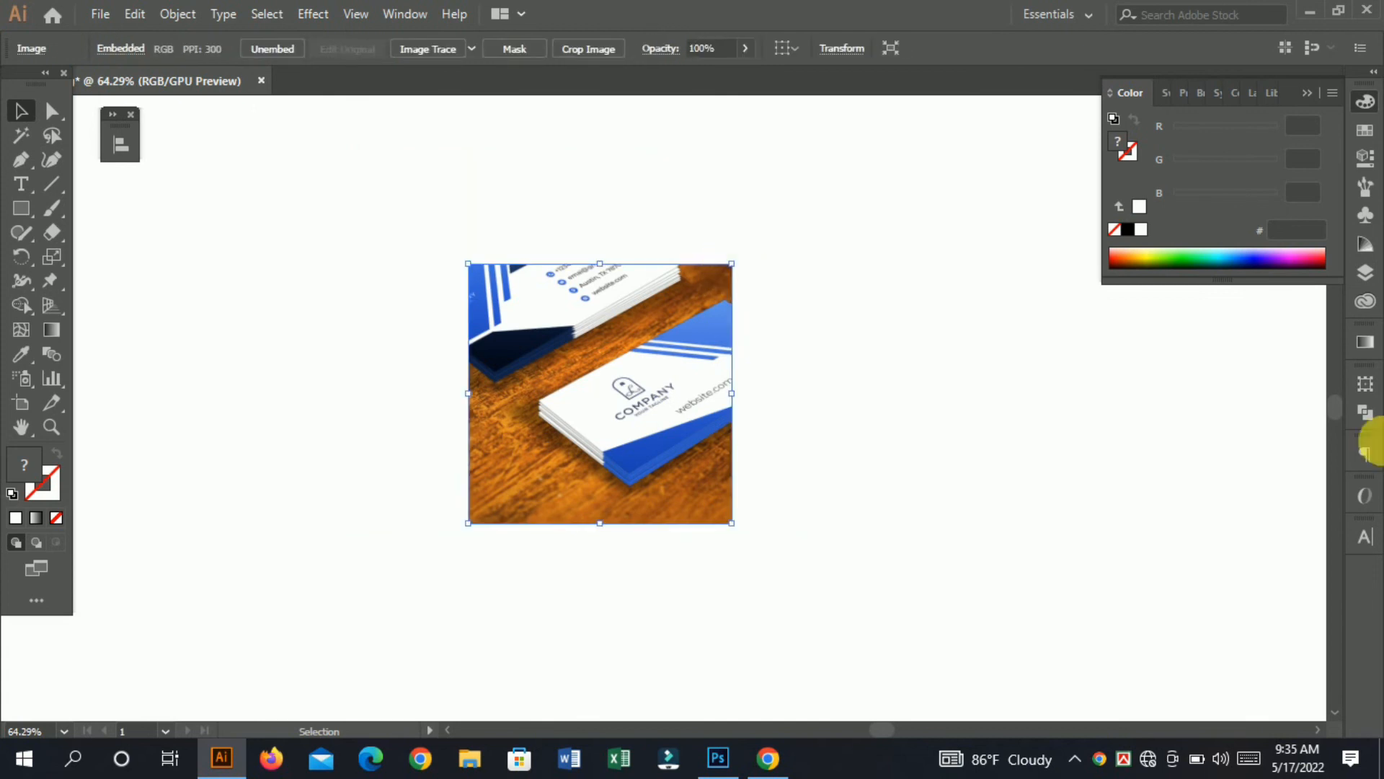
Enlarge the cropped mockup image, stretching it more in width than in height, and move it to the upper middle of the canvas.
{"action": "left_click_drag", "start_coordinate": [721, 373], "coordinate": [900, 334]}
{"action": "left_click_drag", "start_coordinate": [873, 349], "coordinate": [562, 389]}
{"action": "left_click_drag", "start_coordinate": [571, 402], "coordinate": [633, 392]}
{"action": "left_click_drag", "start_coordinate": [523, 384], "coordinate": [647, 521]}
{"action": "left_click_drag", "start_coordinate": [481, 420], "coordinate": [462, 479]}
{"action": "left_click", "coordinate": [839, 458]}
{"action": "left_click_drag", "start_coordinate": [531, 445], "coordinate": [609, 365]}
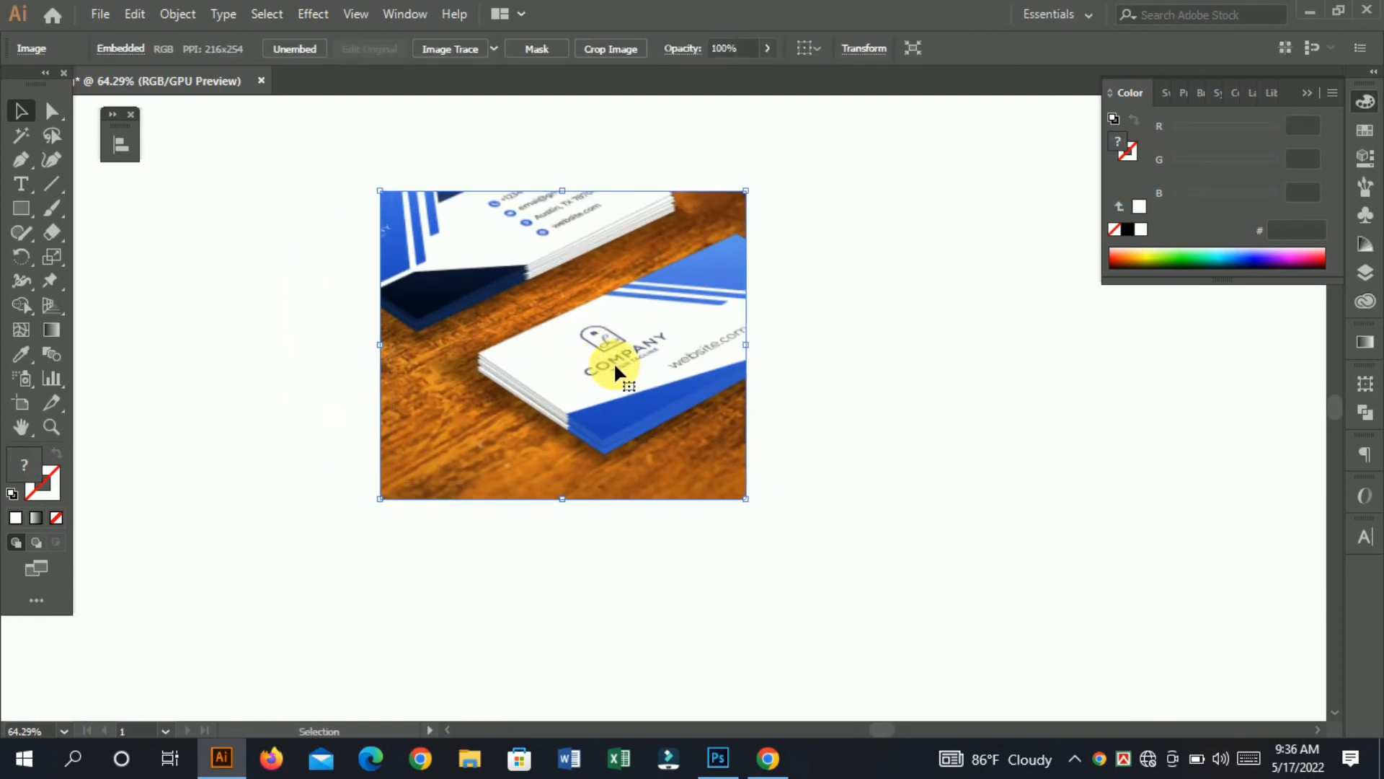